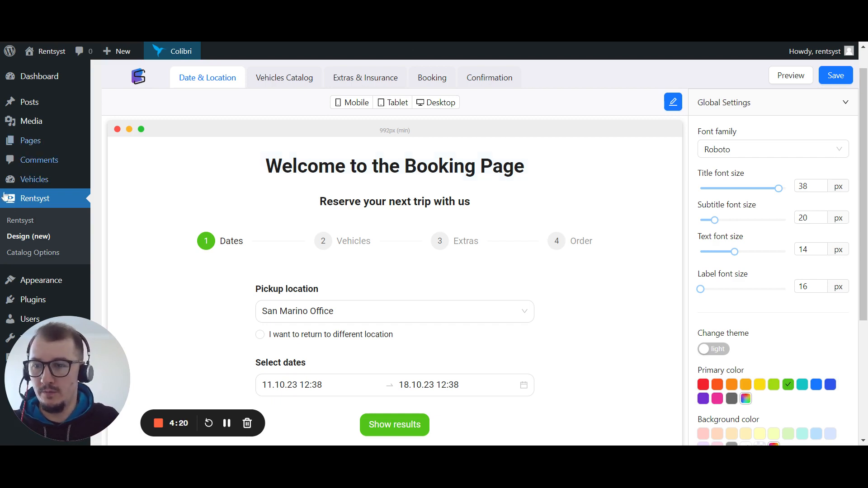
Step: Open the Rentsyst settings and its Design (new) booking page editor
left_click(44, 224)
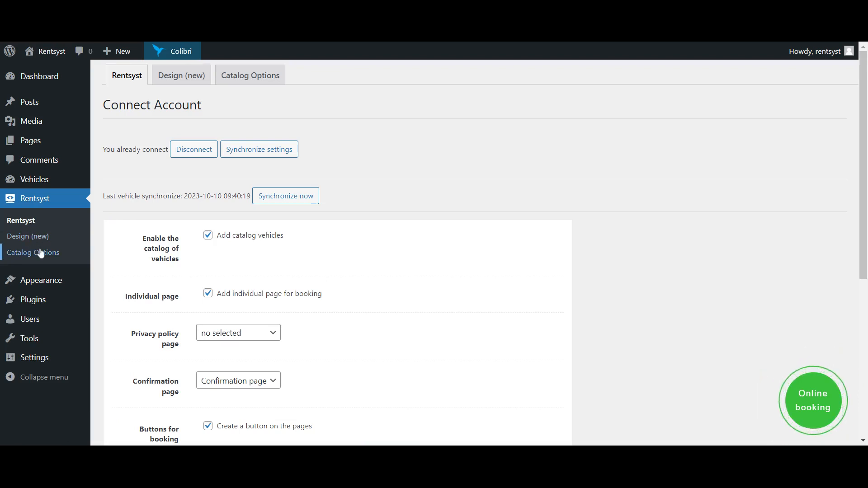
left_click(60, 238)
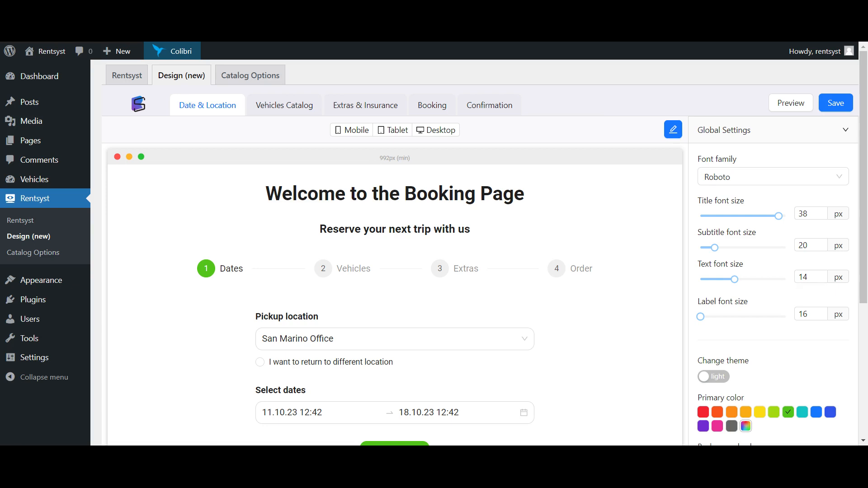
Step: Preview the Vehicles Catalog step and scroll through its cards and filters
left_click(277, 109)
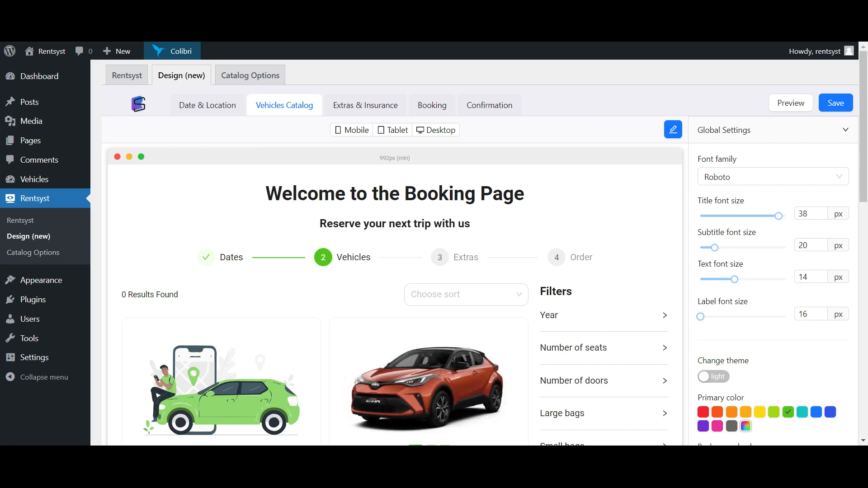
scroll(607, 223, "down", 3)
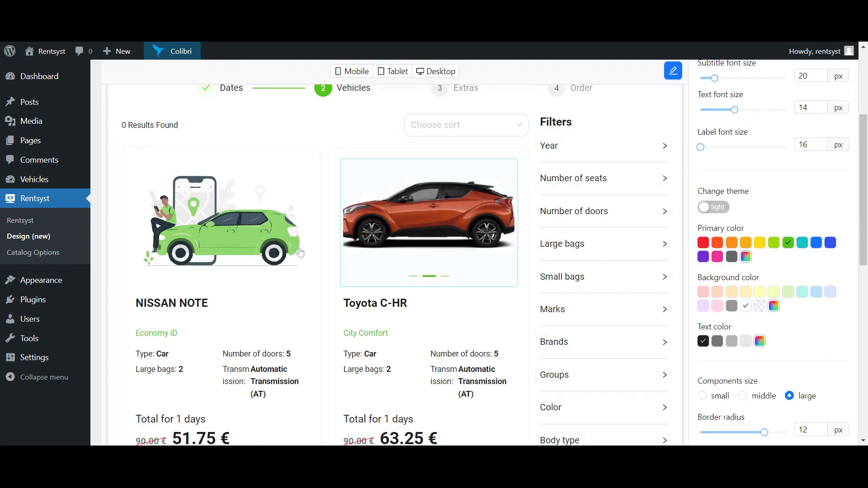
scroll(300, 252, "up", 4)
Step: Preview the Extras & Insurance step and scroll through its content
left_click(360, 105)
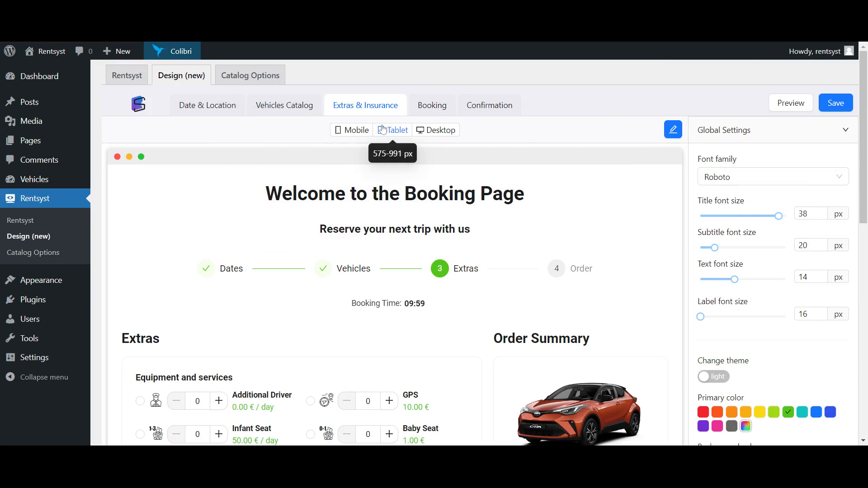
scroll(272, 153, "down", 4)
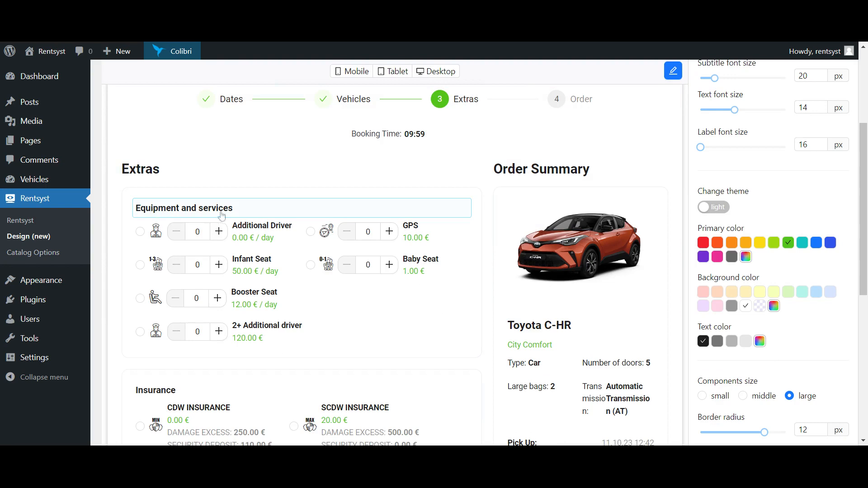
scroll(236, 214, "down", 3)
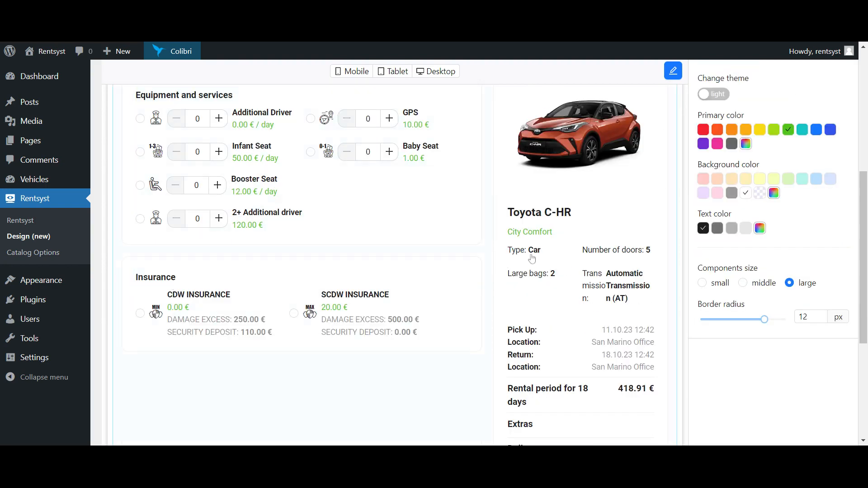
scroll(584, 254, "up", 3)
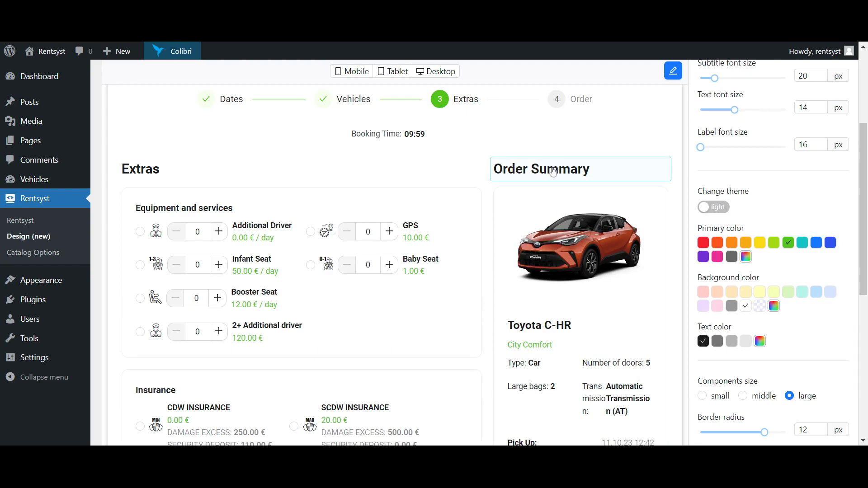
scroll(535, 176, "up", 1)
scroll(535, 176, "up", 2)
Step: Preview the Booking step and scroll through its customer details form
left_click(427, 106)
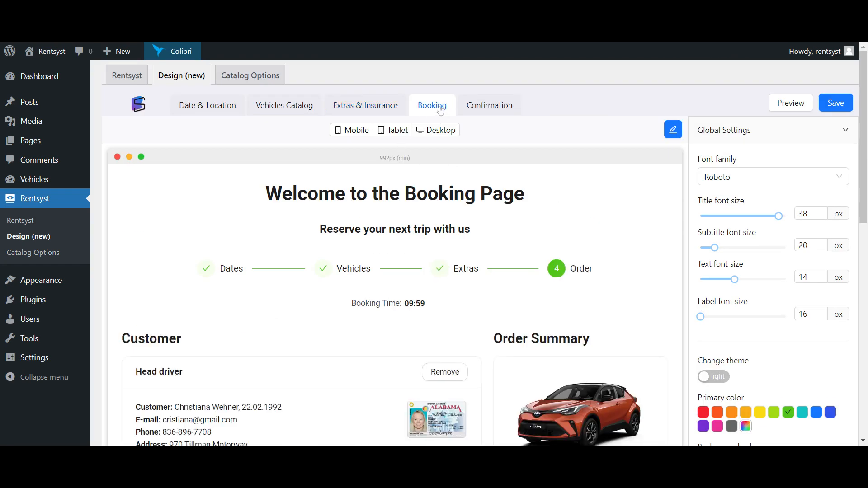
scroll(241, 269, "down", 2)
scroll(241, 269, "down", 1)
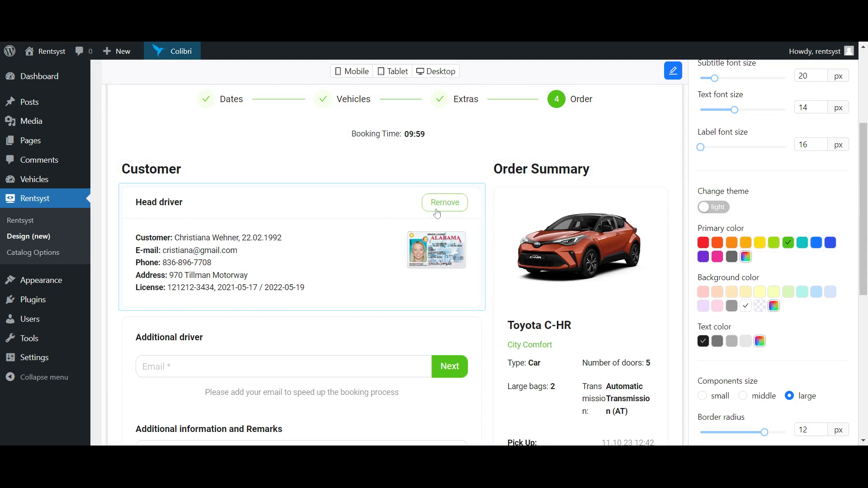
scroll(436, 215, "down", 1)
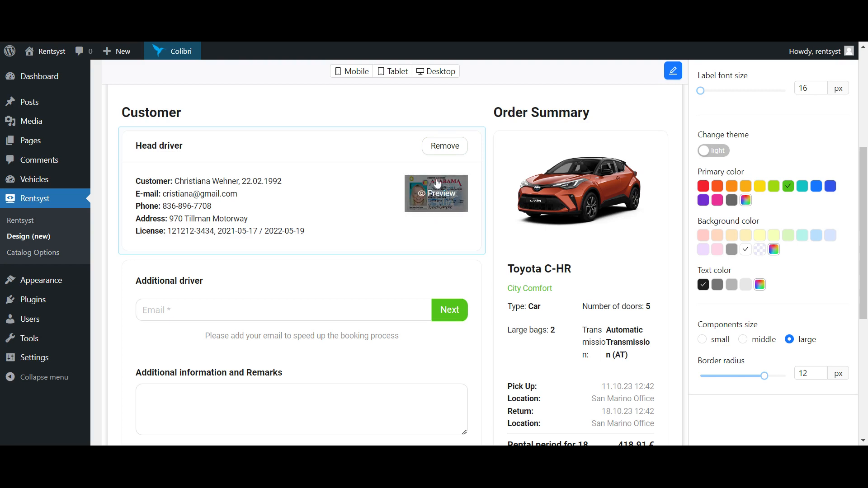
scroll(379, 318, "down", 1)
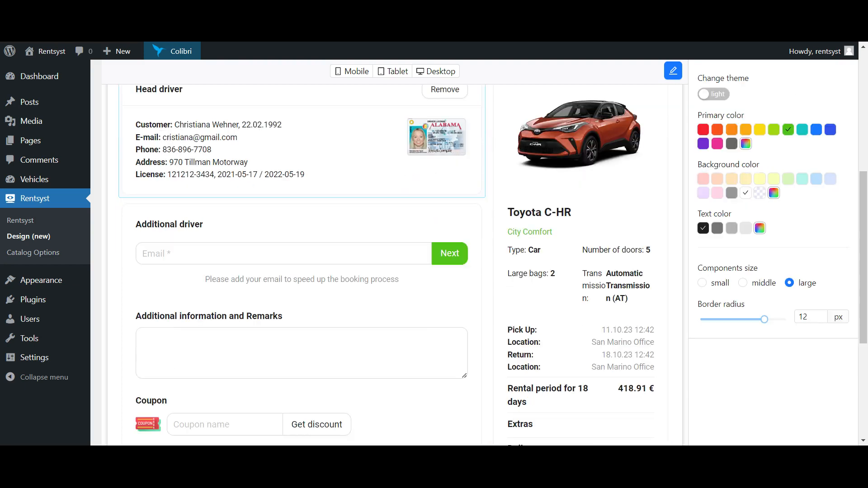
Step: Select the Additional information and Remarks box, then bring up the Coupon heading's settings
left_click(152, 353)
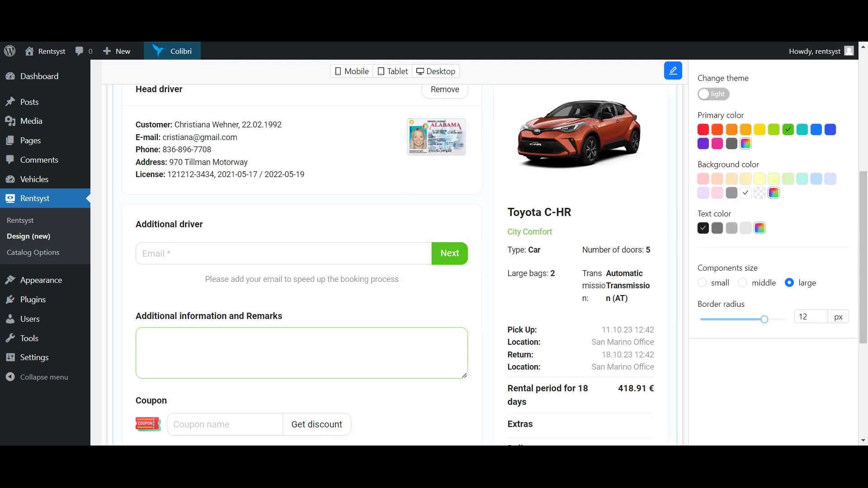
left_click(223, 326)
scroll(223, 325, "down", 2)
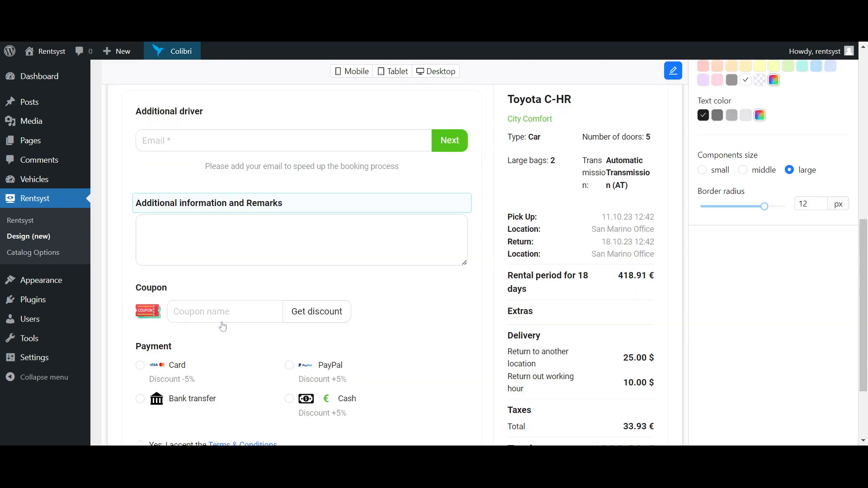
double_click(209, 292)
scroll(209, 292, "down", 2)
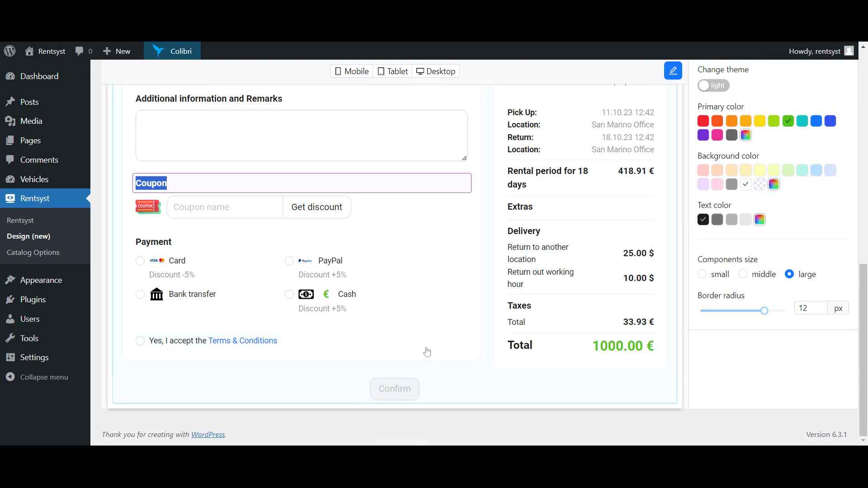
scroll(426, 348, "up", 7)
scroll(444, 233, "up", 3)
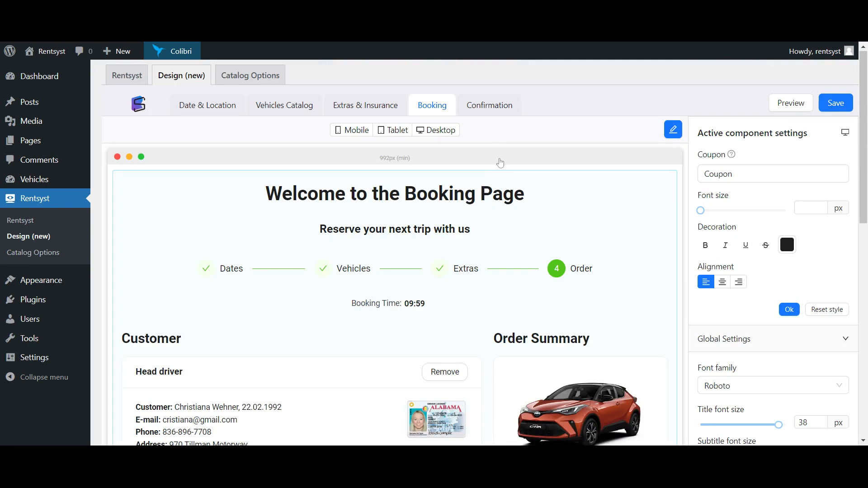
Step: Preview the Confirmation step with its order summary and reservation number
left_click(491, 105)
scroll(477, 224, "down", 2)
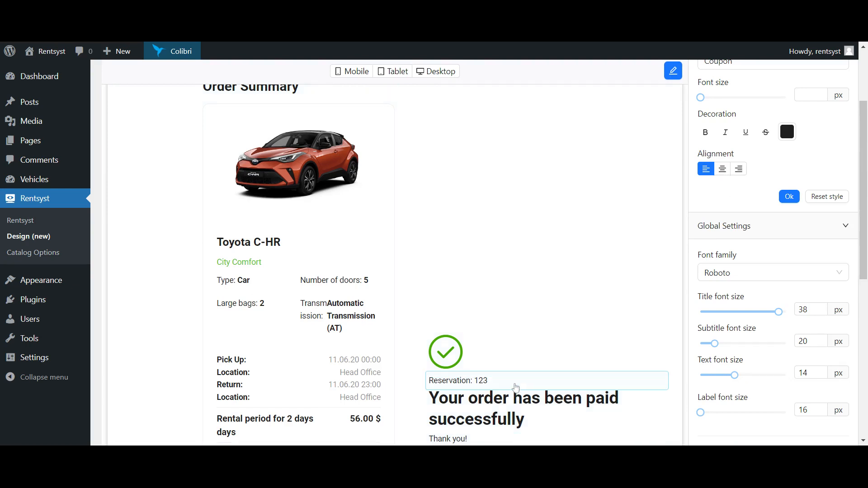
scroll(545, 368, "up", 1)
scroll(552, 361, "up", 1)
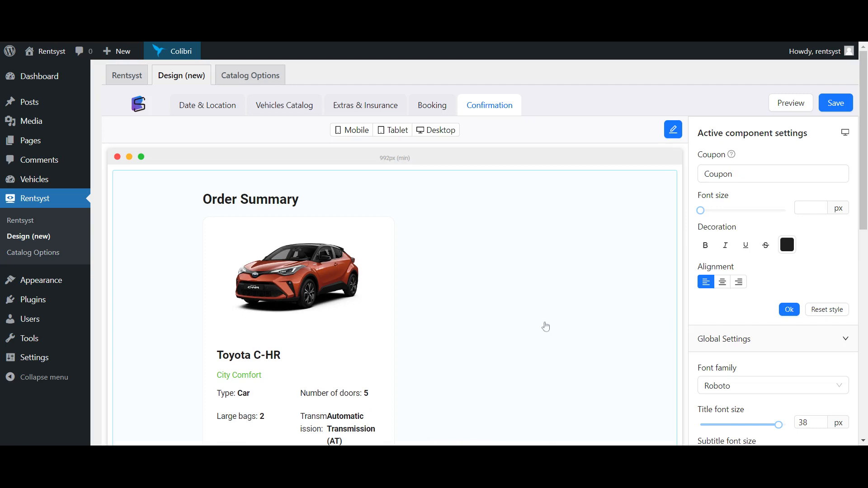
Step: Return to Date & Location and preview it at mobile, tablet, then desktop width
left_click(188, 106)
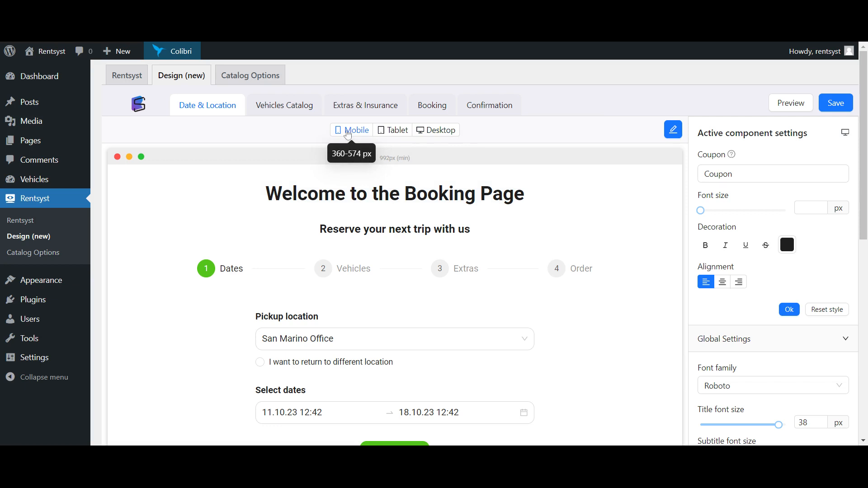
left_click(349, 133)
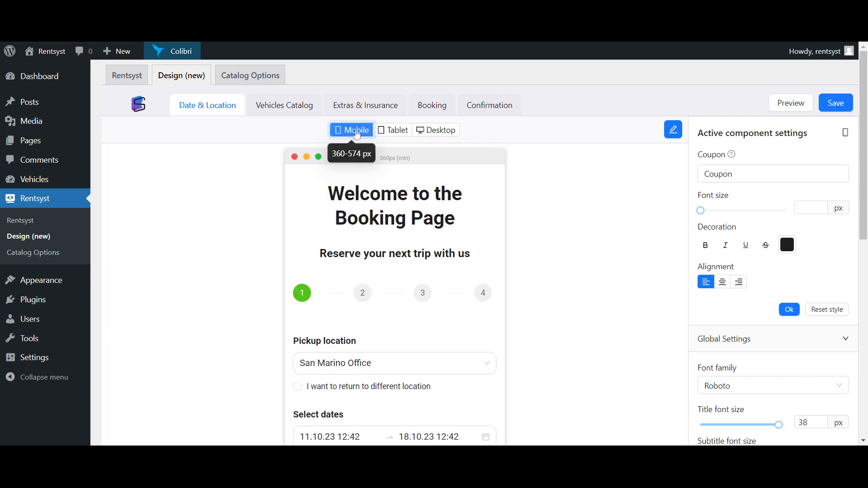
left_click(392, 132)
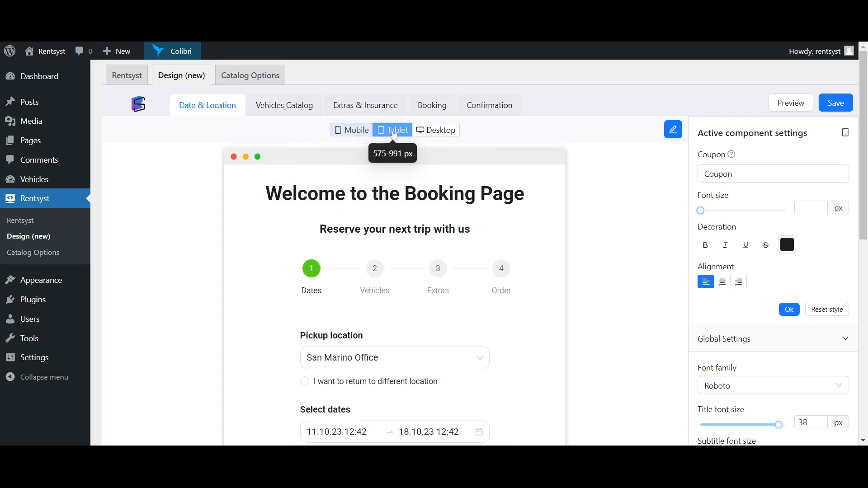
left_click(435, 131)
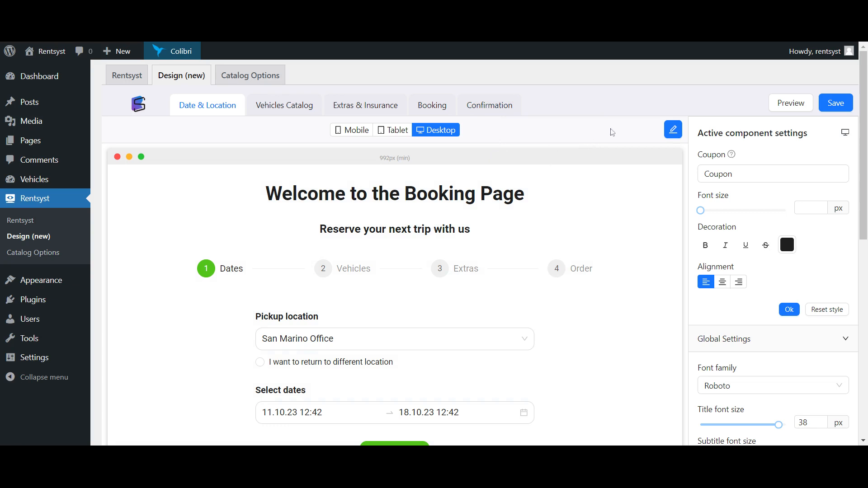
Step: In layout editing, move the Extras step's Booking Time block above the steps bar and back
left_click(673, 131)
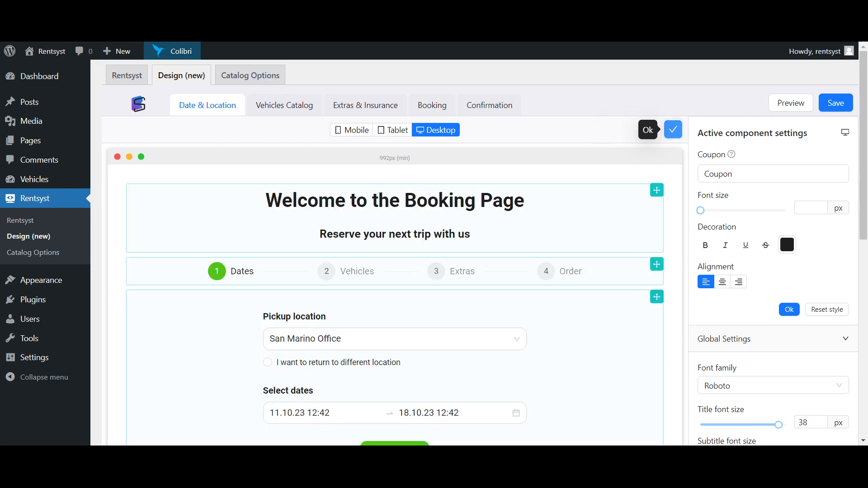
left_click(296, 108)
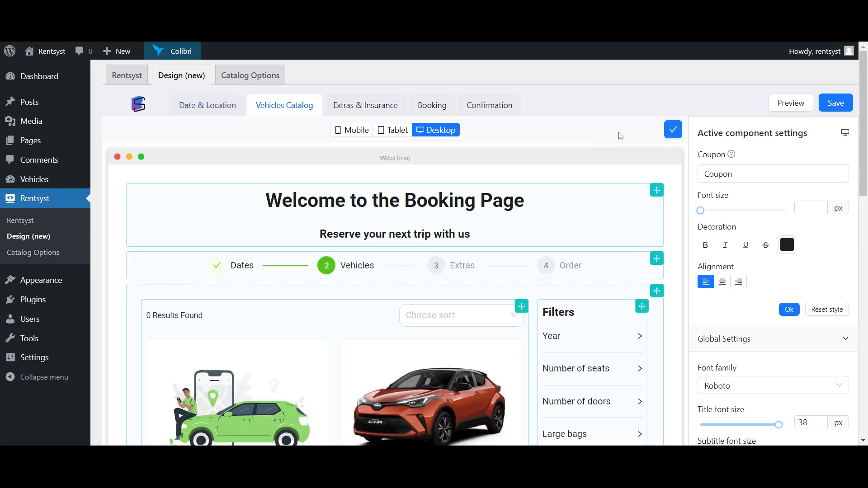
left_click(350, 105)
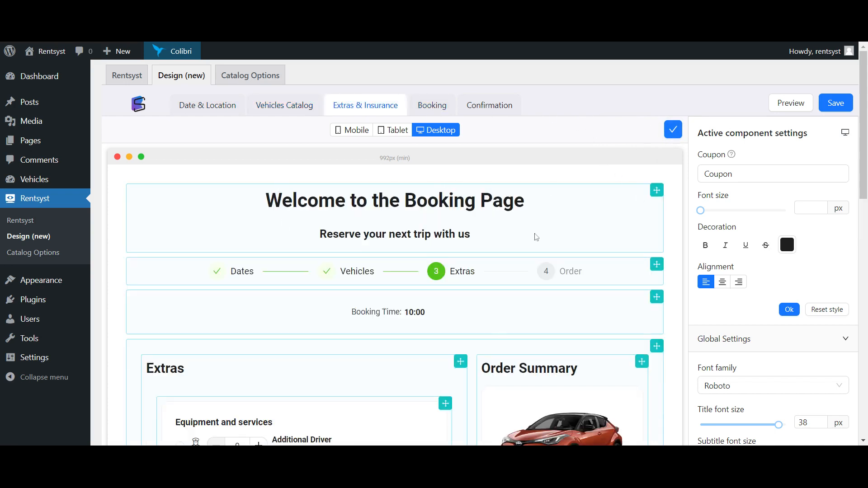
left_click_drag(656, 297, 661, 256)
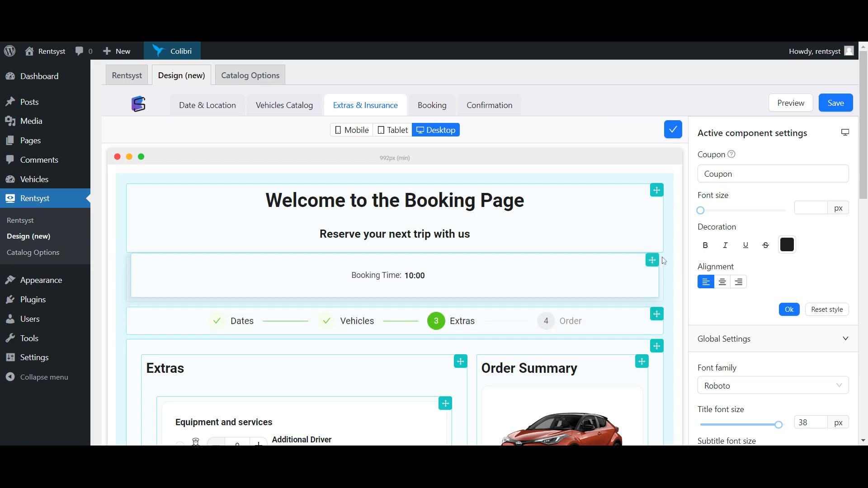
left_click_drag(656, 320, 658, 263)
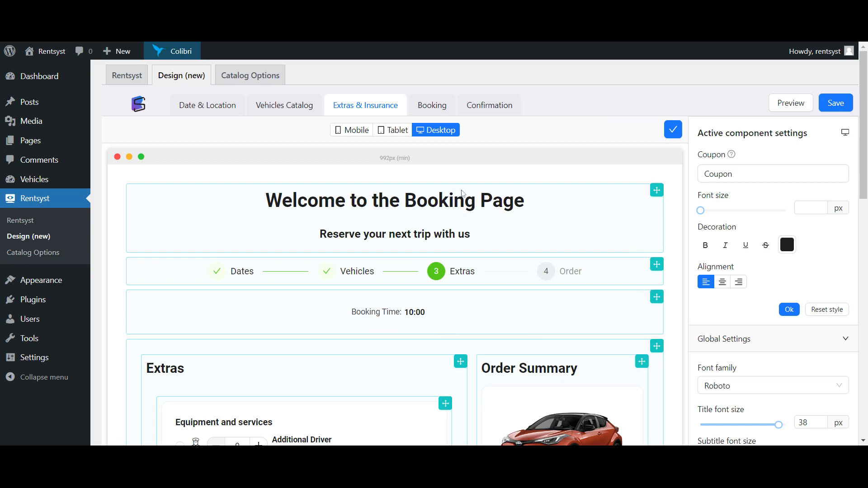
Step: Reorder the Booking step's Order Summary to Extras, Delivery, Taxes and save the design
left_click(437, 108)
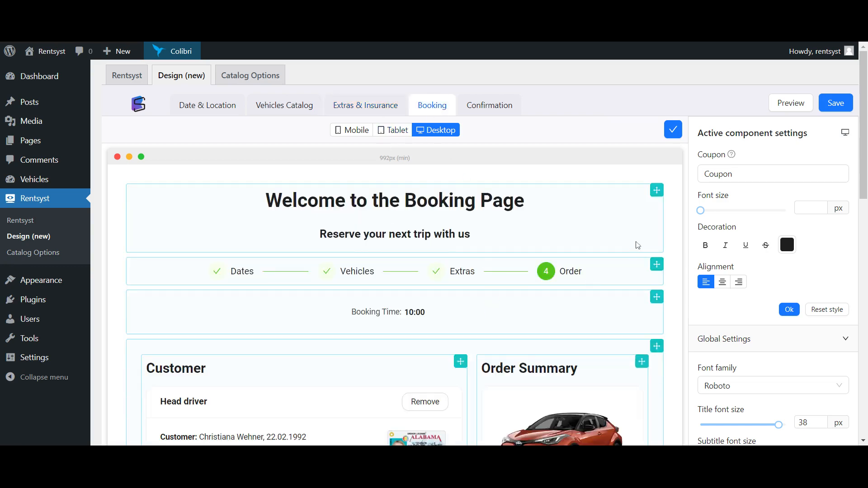
scroll(635, 240, "down", 7)
scroll(634, 239, "down", 6)
left_click_drag(613, 278, 616, 165)
left_click_drag(613, 231, 616, 176)
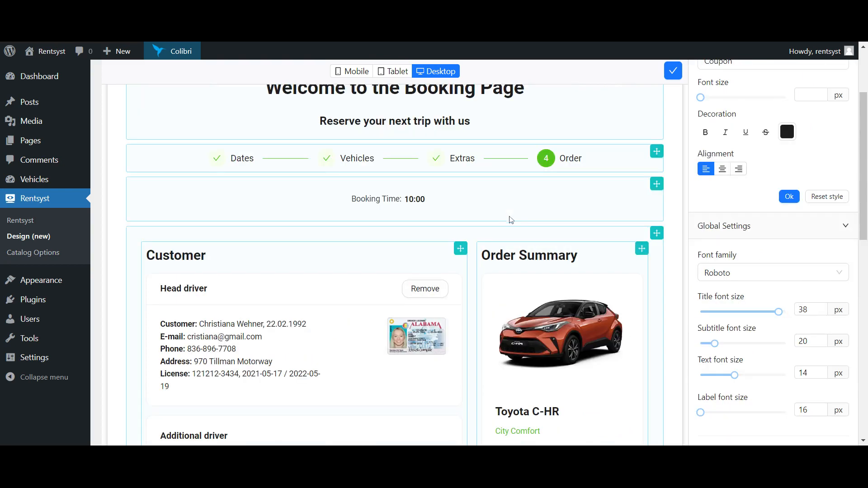
left_click(672, 71)
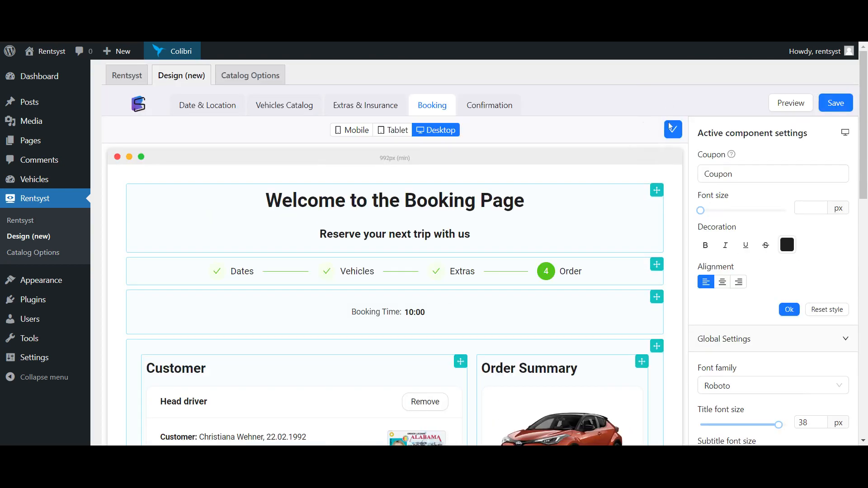
left_click(834, 103)
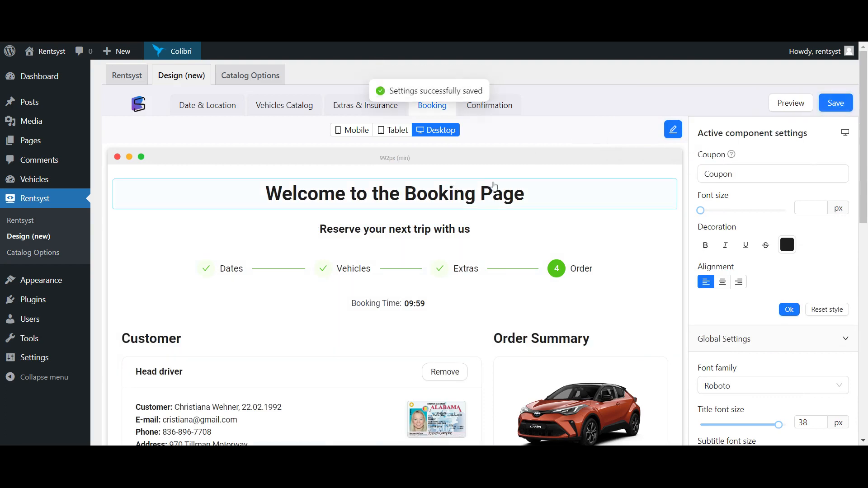
Step: Return to Date & Location and dismiss the Coupon component's settings panel
left_click(198, 110)
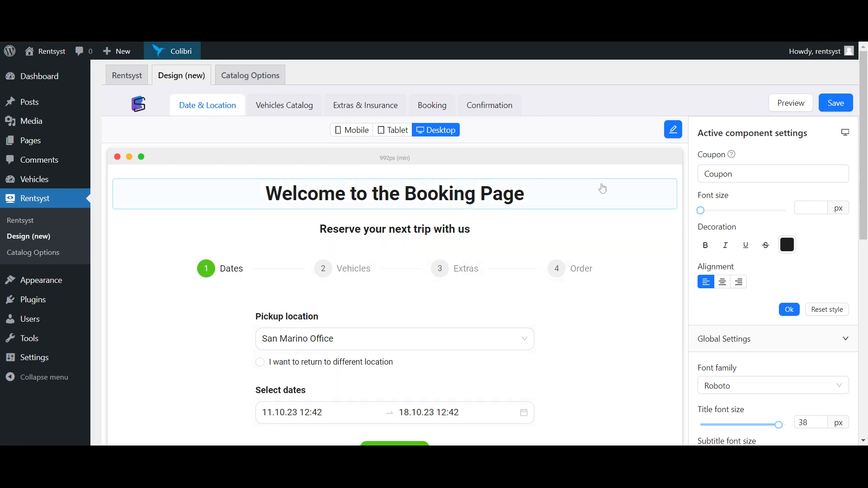
left_click(625, 172)
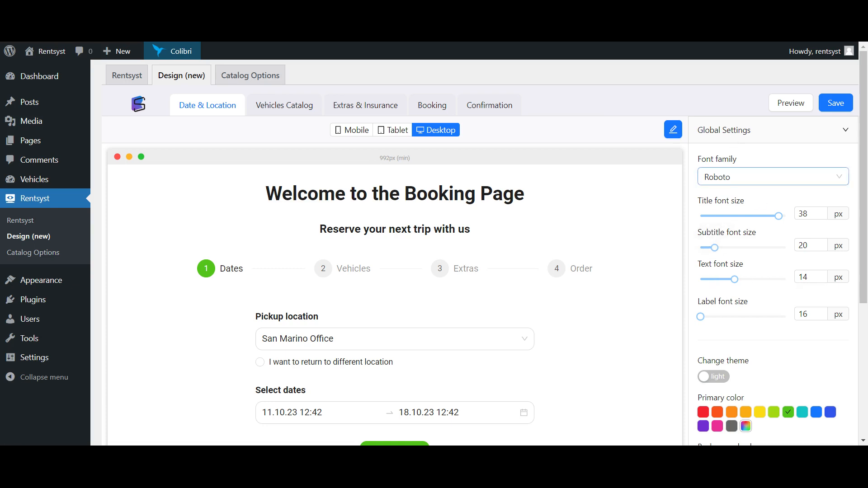
left_click_drag(701, 160, 750, 166)
left_click(757, 176)
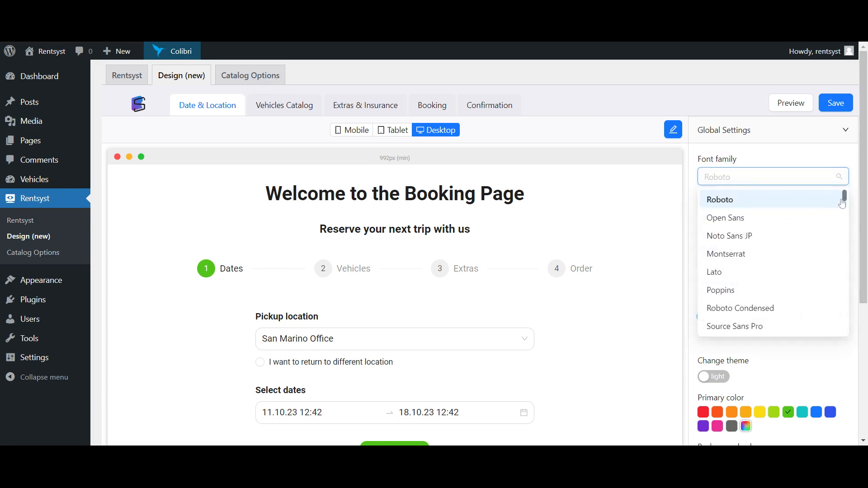
left_click_drag(843, 200, 809, 159)
left_click(803, 159)
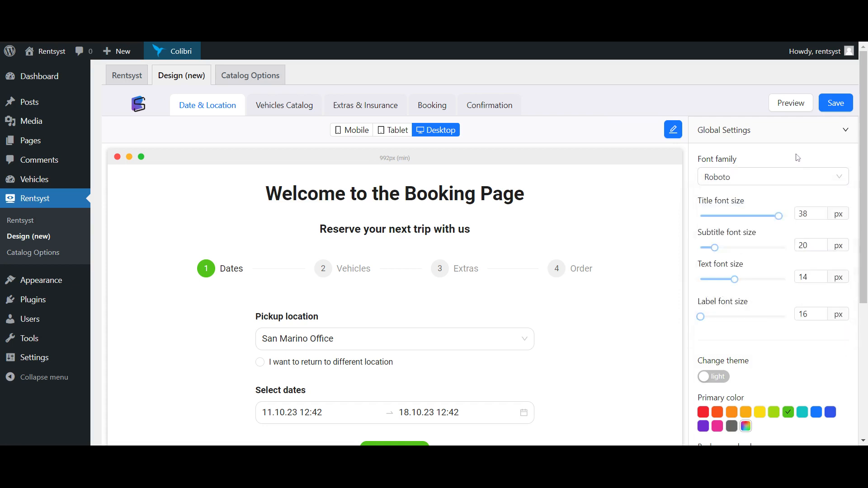
left_click_drag(695, 160, 760, 159)
left_click(803, 159)
scroll(792, 161, "down", 4)
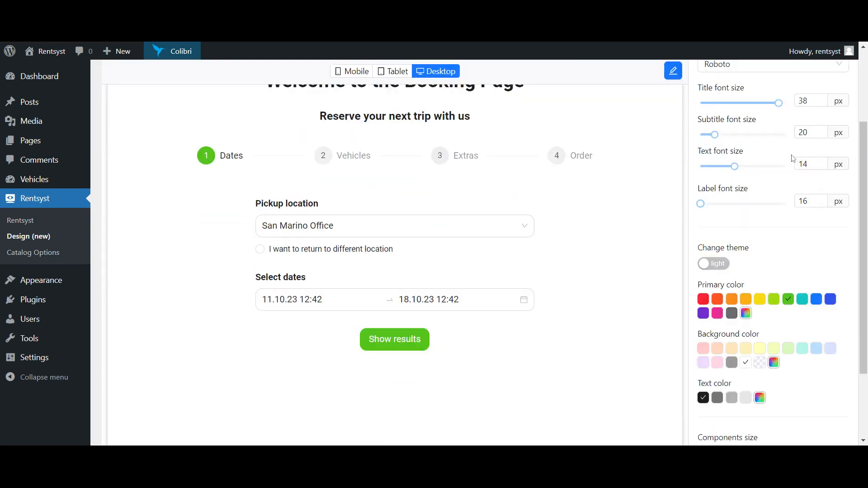
scroll(769, 205, "up", 3)
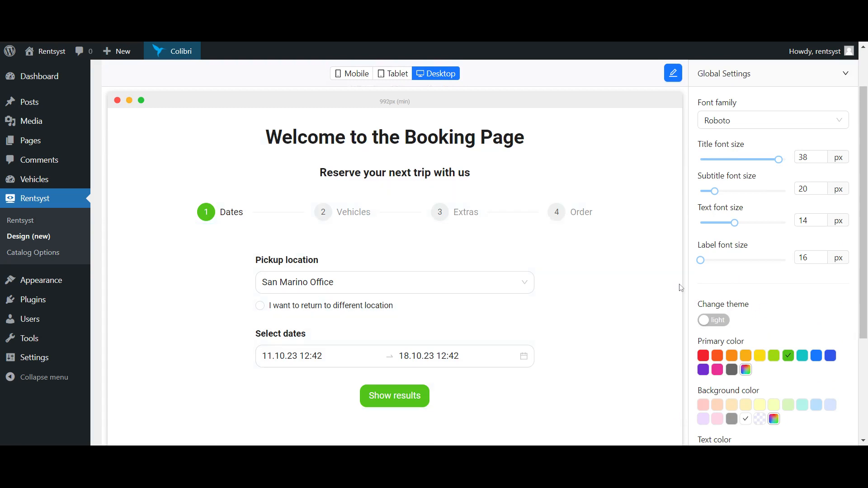
left_click_drag(696, 304, 752, 305)
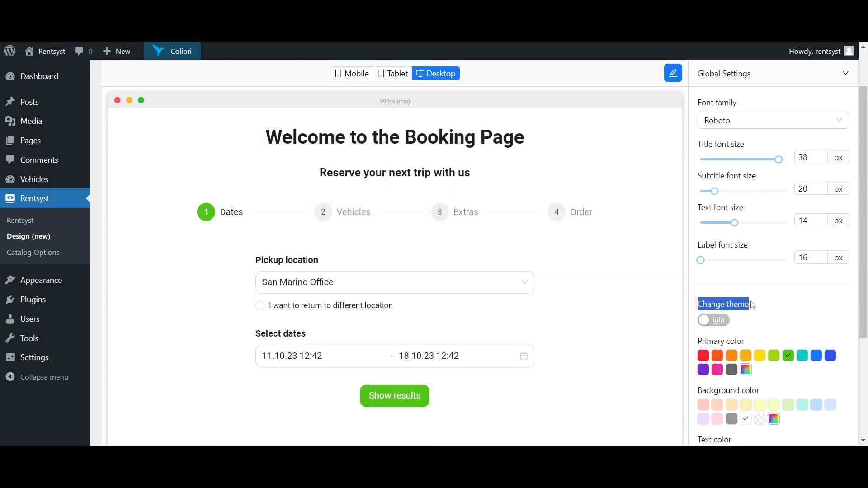
left_click(706, 320)
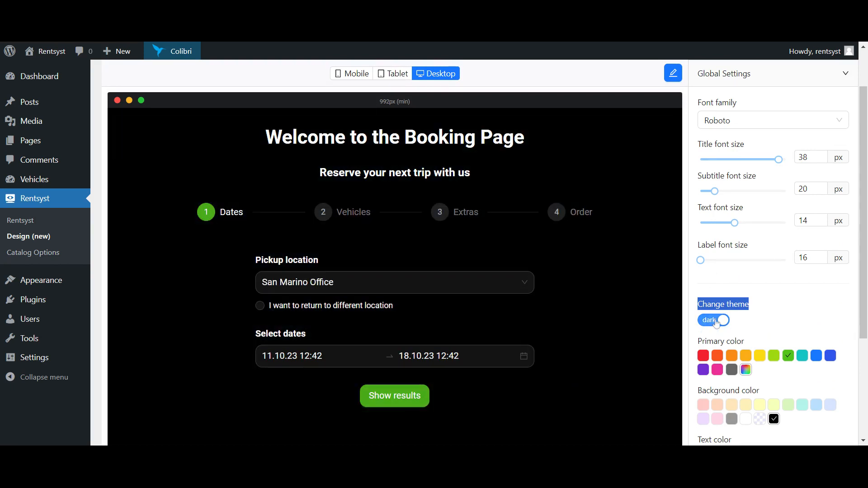
left_click(715, 321)
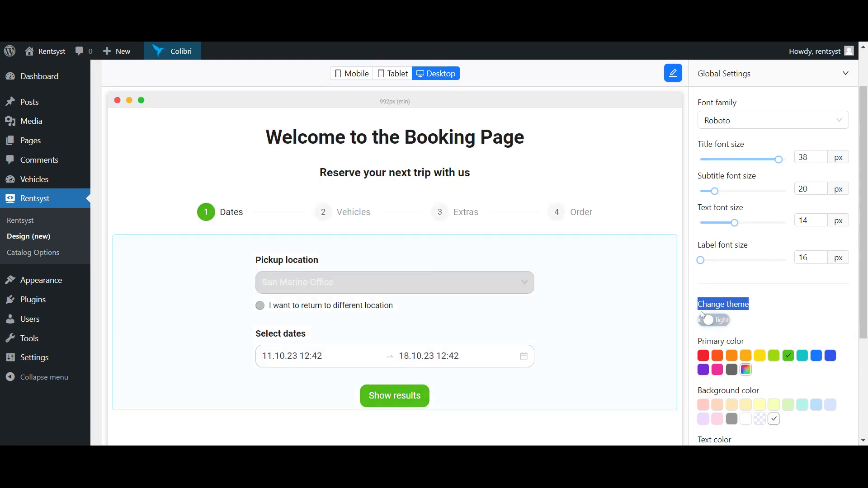
left_click(783, 306)
scroll(794, 296, "down", 3)
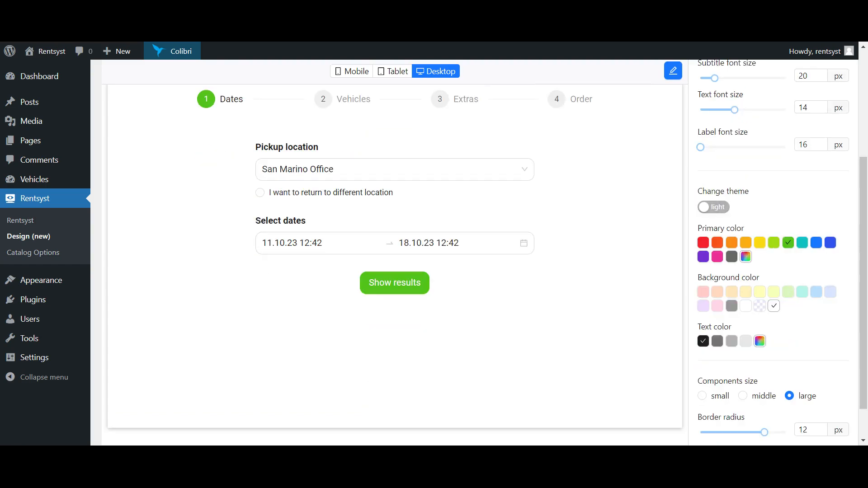
scroll(715, 239, "up", 1)
left_click_drag(698, 284, 751, 284)
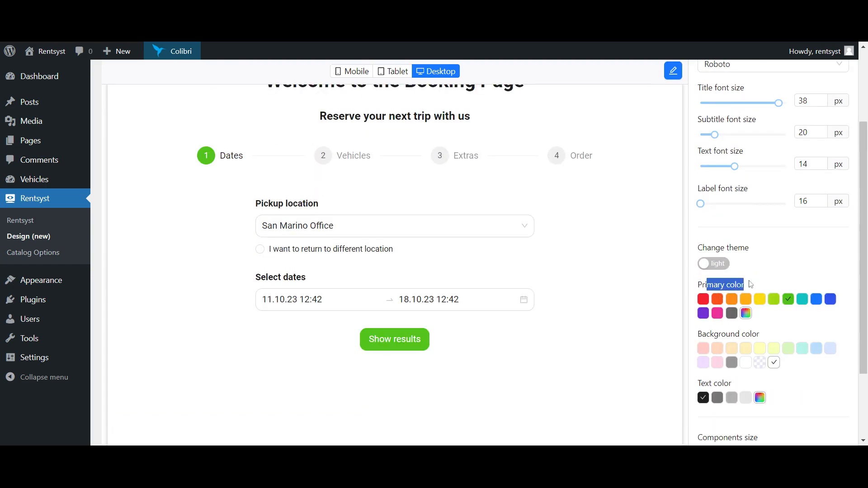
left_click_drag(698, 334, 769, 335)
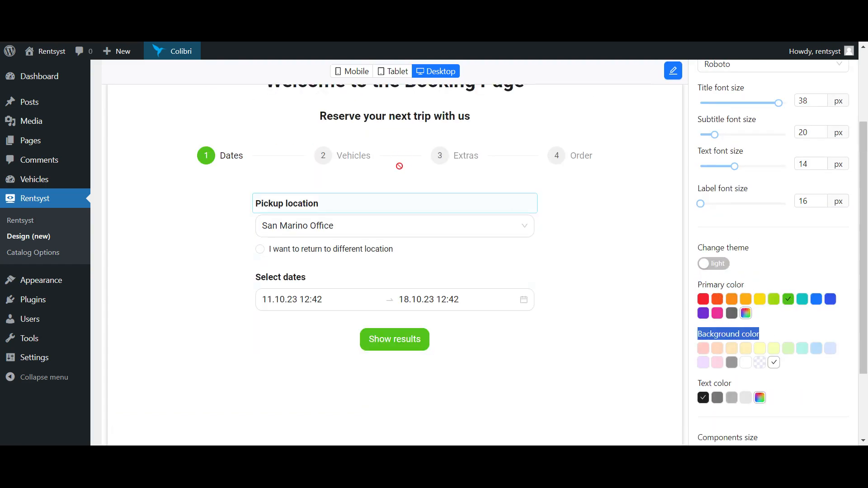
Step: Try red and orange, then settle on teal as the primary colour
scroll(397, 164, "up", 1)
scroll(864, 231, "down", 1)
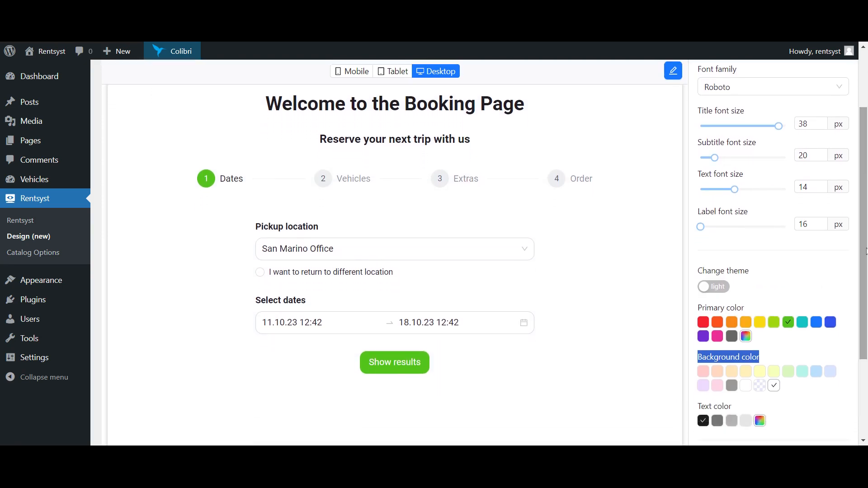
left_click(703, 325)
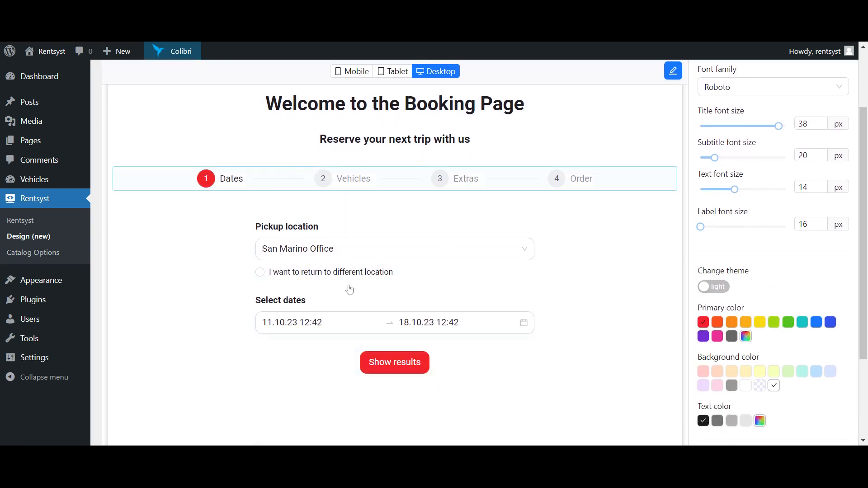
left_click(731, 321)
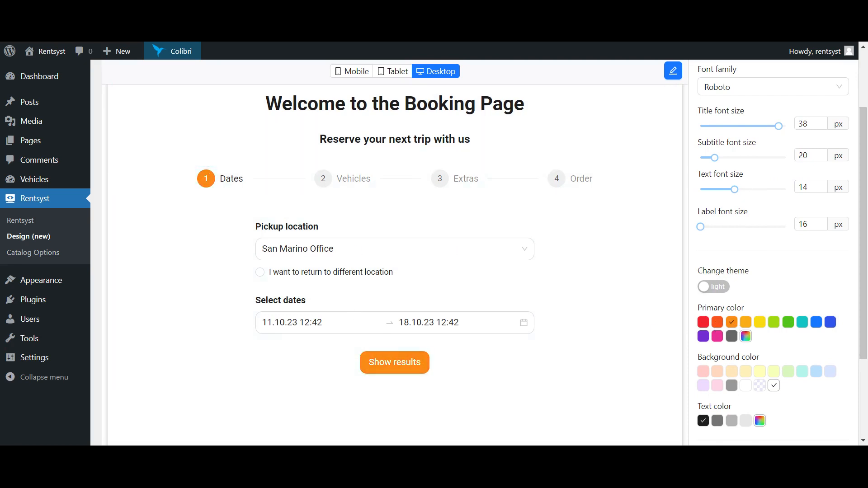
left_click(802, 326)
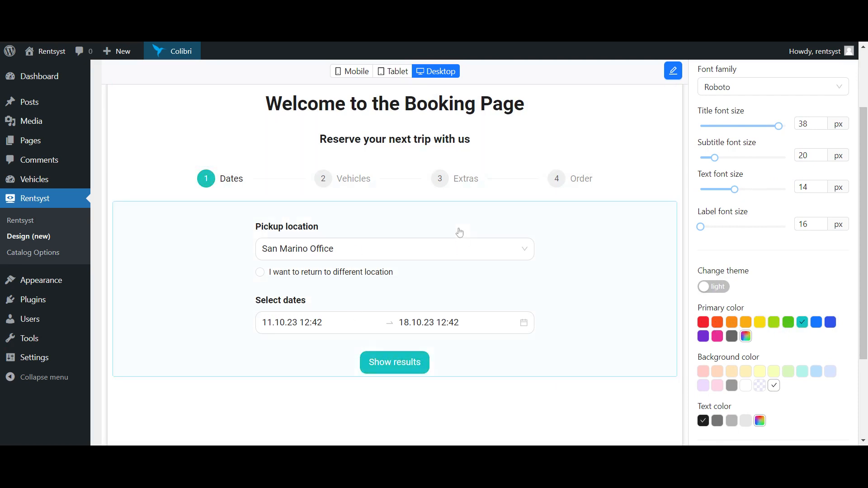
scroll(737, 319, "down", 1)
left_click(735, 316)
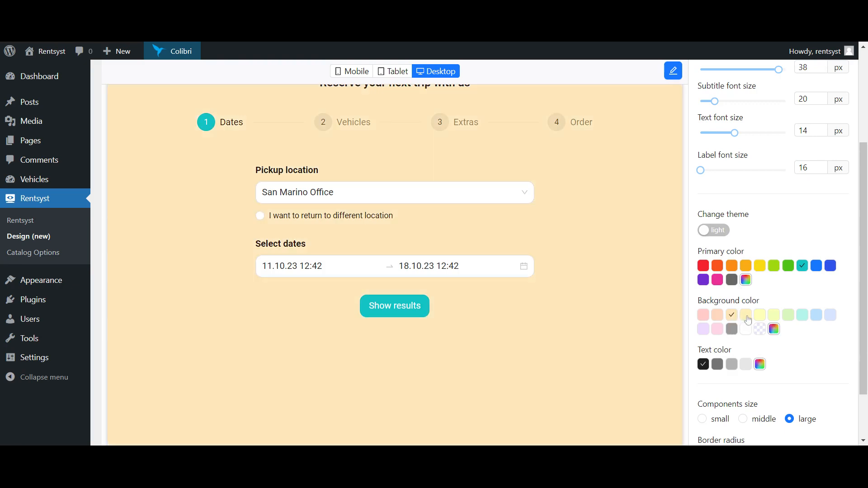
left_click(760, 316)
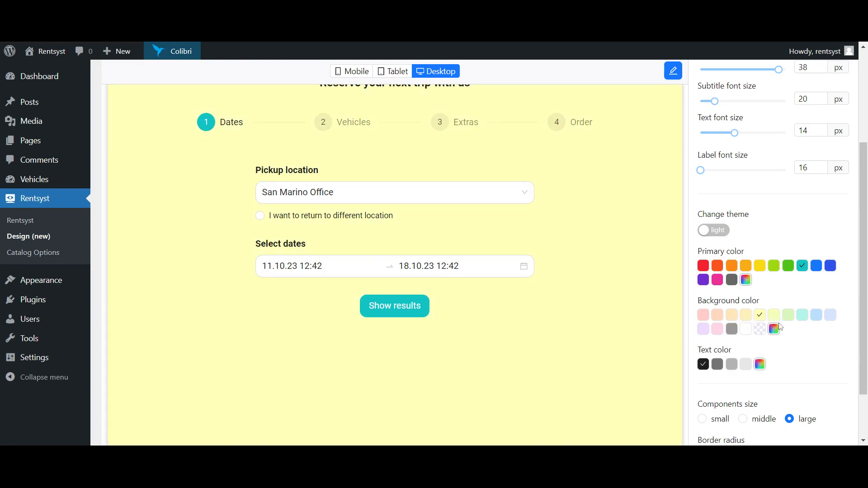
left_click(746, 280)
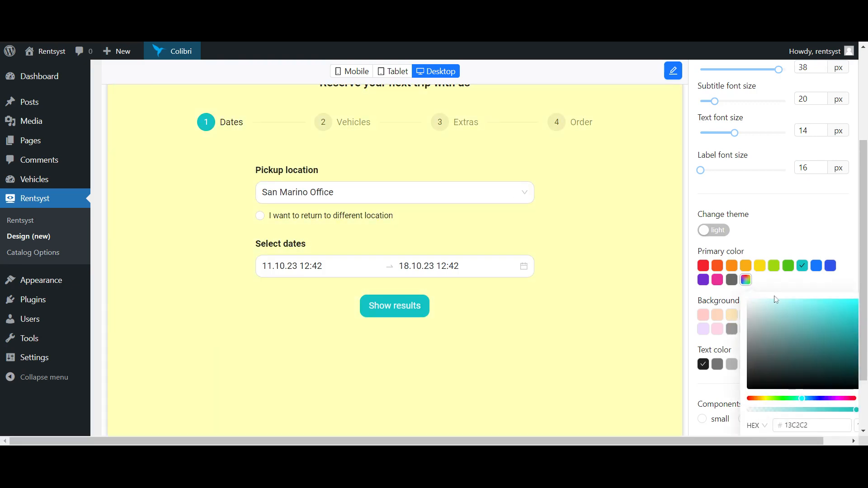
scroll(773, 298, "down", 1)
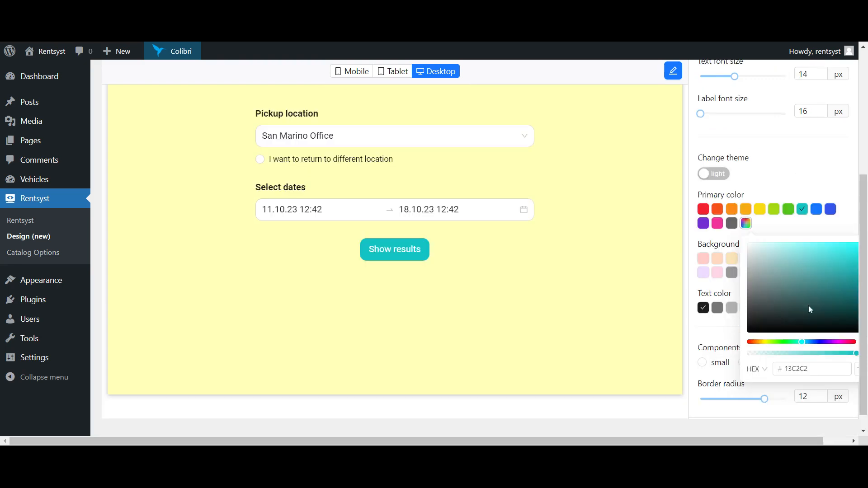
left_click(811, 171)
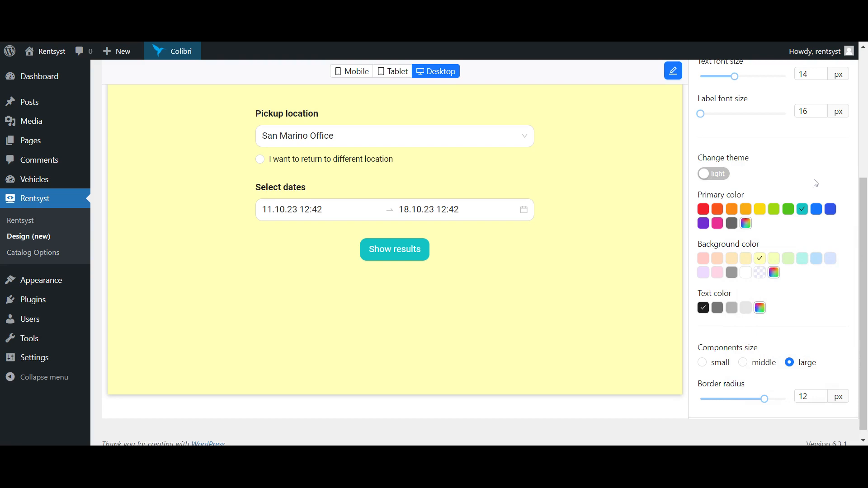
scroll(814, 180, "down", 1)
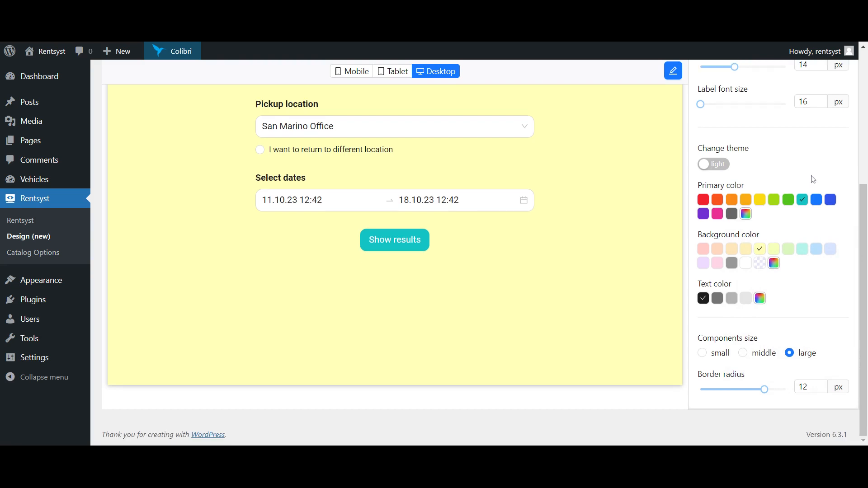
left_click(745, 263)
left_click_drag(698, 347, 781, 340)
scroll(500, 296, "up", 1)
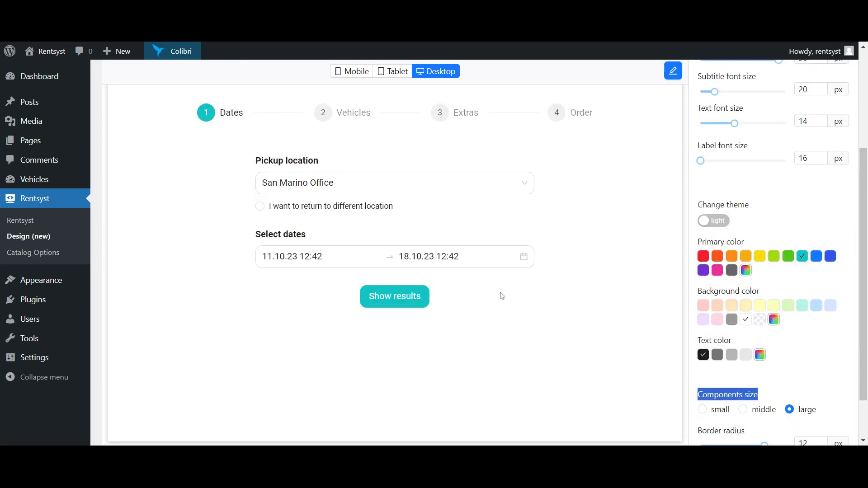
left_click(701, 411)
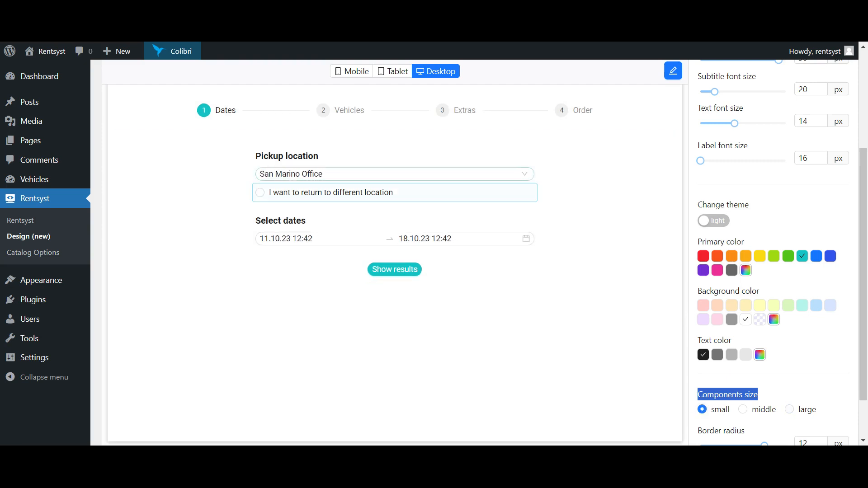
left_click(744, 411)
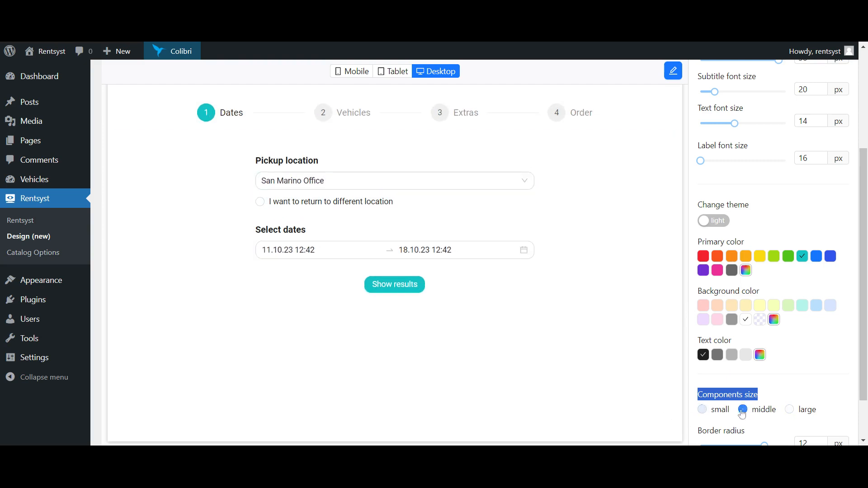
left_click(789, 410)
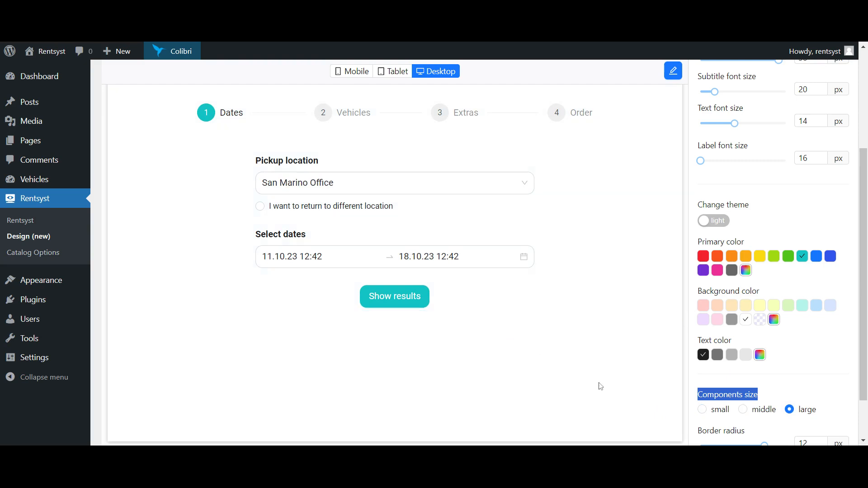
scroll(625, 310, "down", 2)
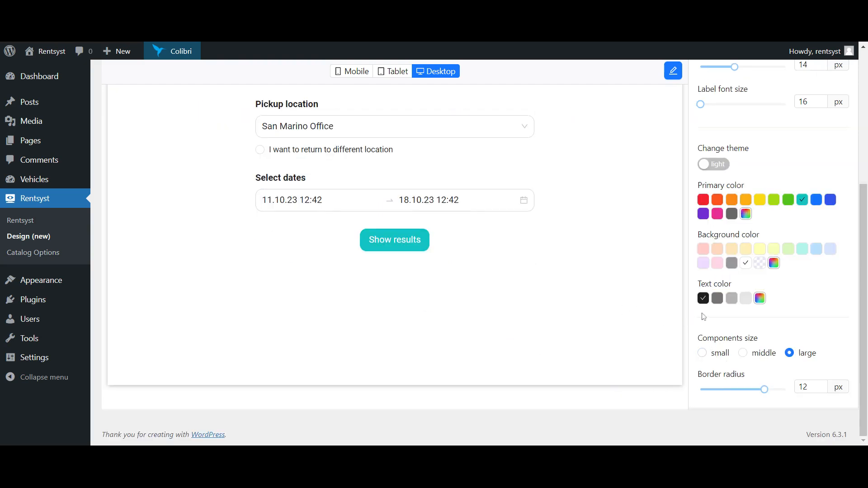
mouse_move(695, 375)
left_mouse_down()
mouse_move(755, 378)
mouse_move(763, 389)
mouse_move(701, 389)
left_mouse_up()
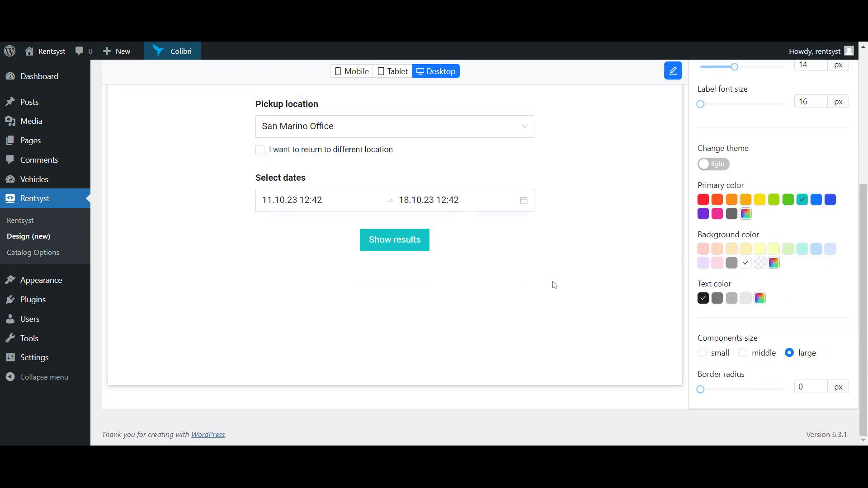
left_click_drag(700, 389, 764, 392)
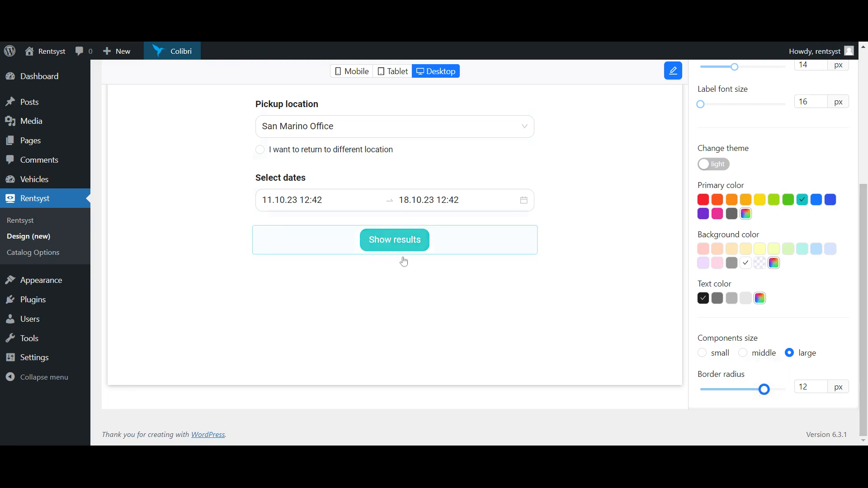
scroll(298, 255, "up", 3)
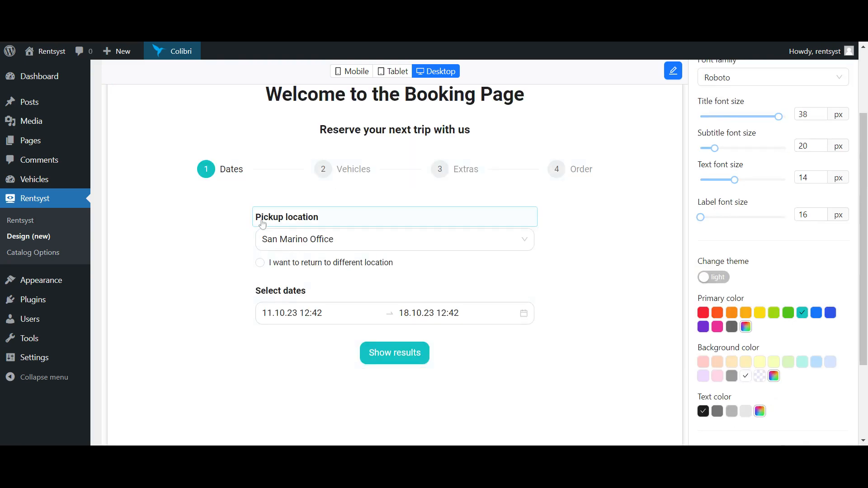
scroll(279, 342, "down", 3)
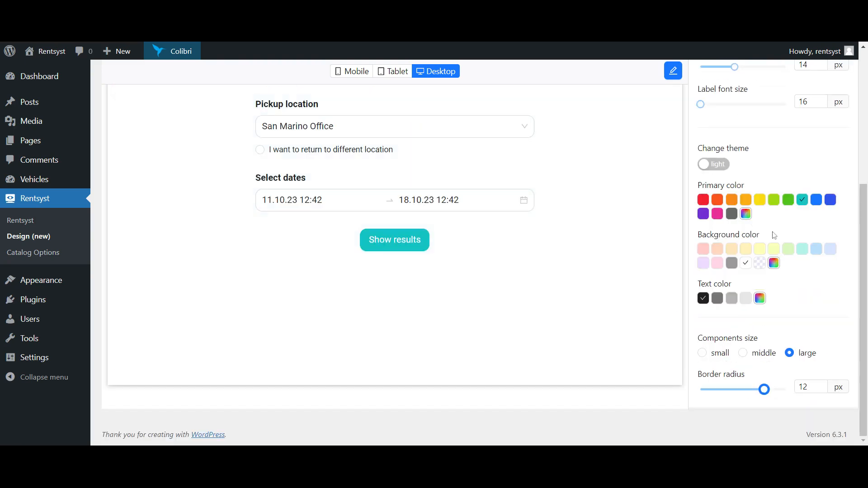
scroll(678, 286, "up", 5)
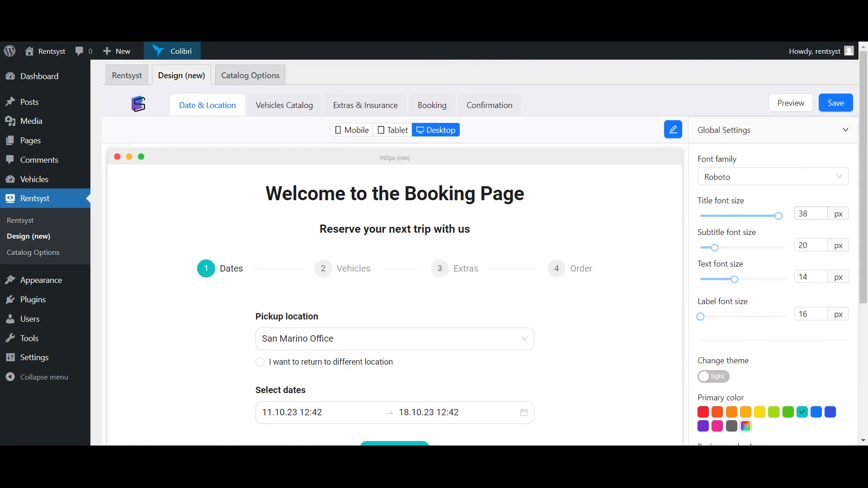
Step: Save the design, then select the page title and the outer booking container
left_click(835, 102)
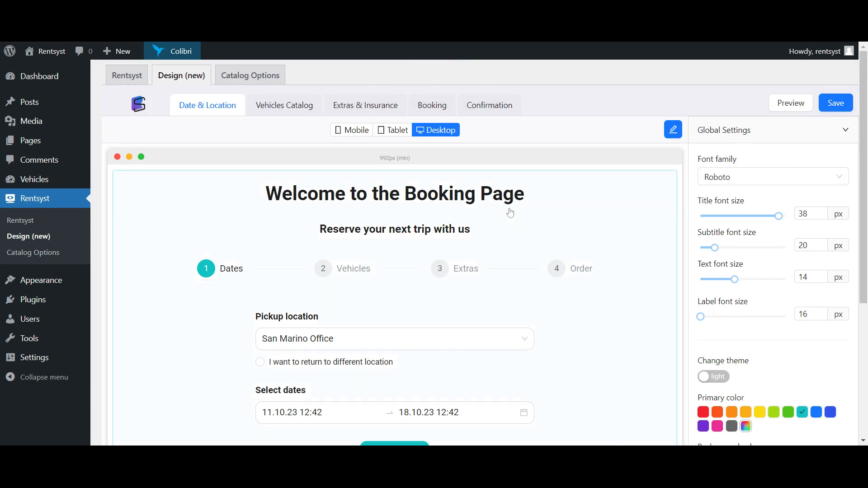
left_click(622, 191)
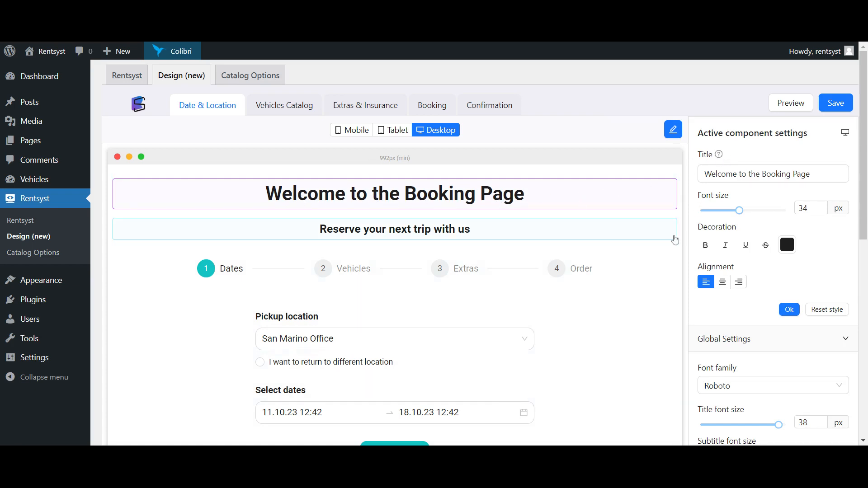
left_click(657, 175)
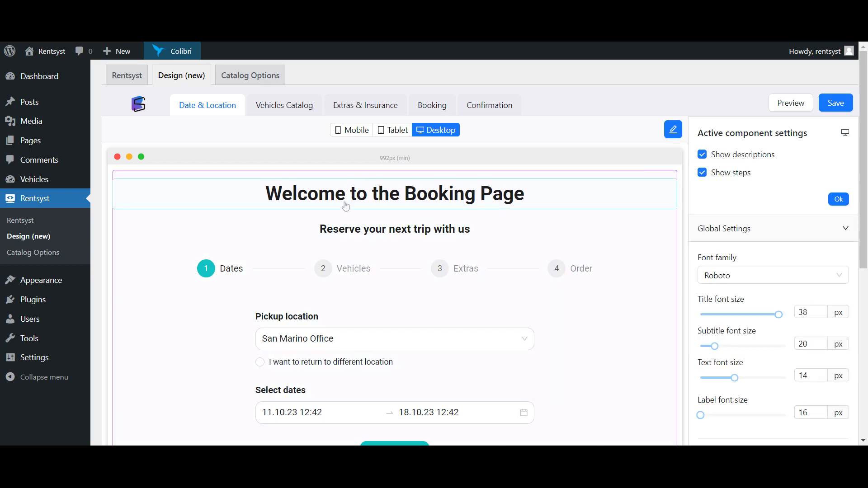
Step: Toggle Show descriptions and Show steps off and back on
left_click(701, 156)
left_click(702, 172)
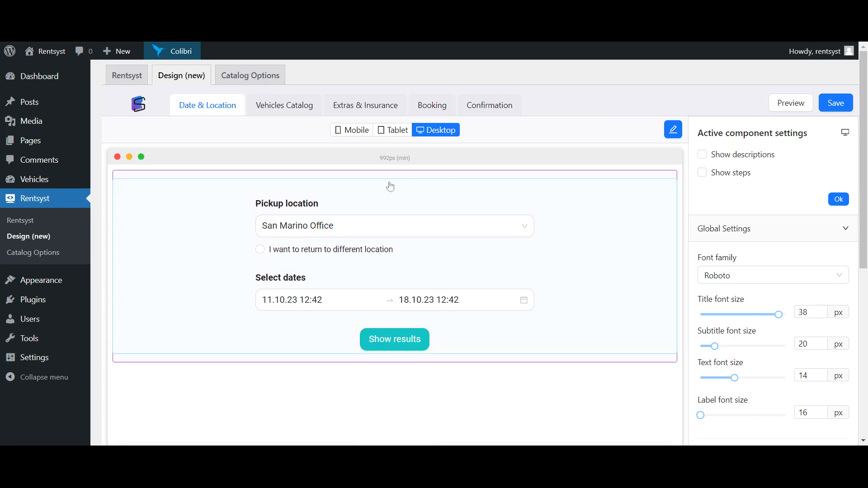
left_click(702, 173)
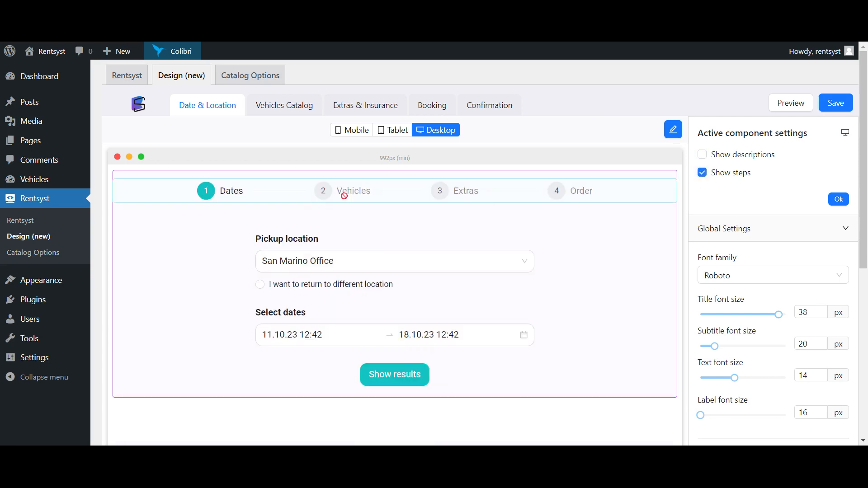
left_click(702, 155)
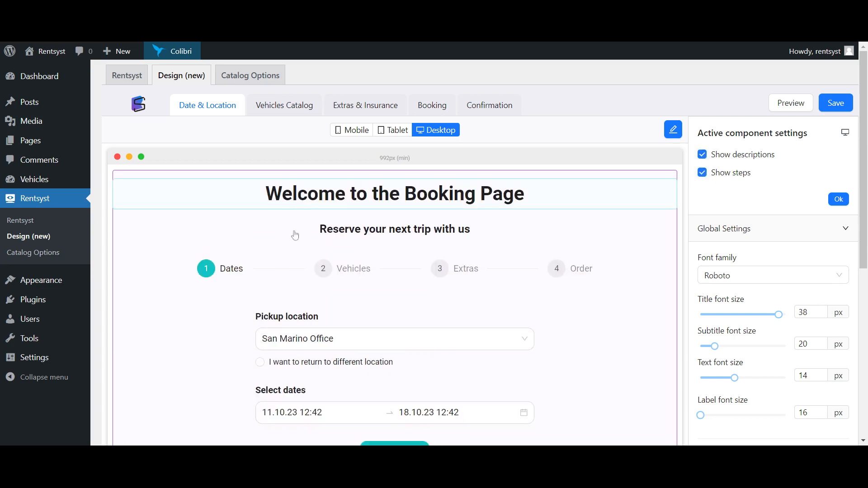
Step: Preview the Vehicles and Extras & Insurance steps and select the booking container there
left_click(291, 112)
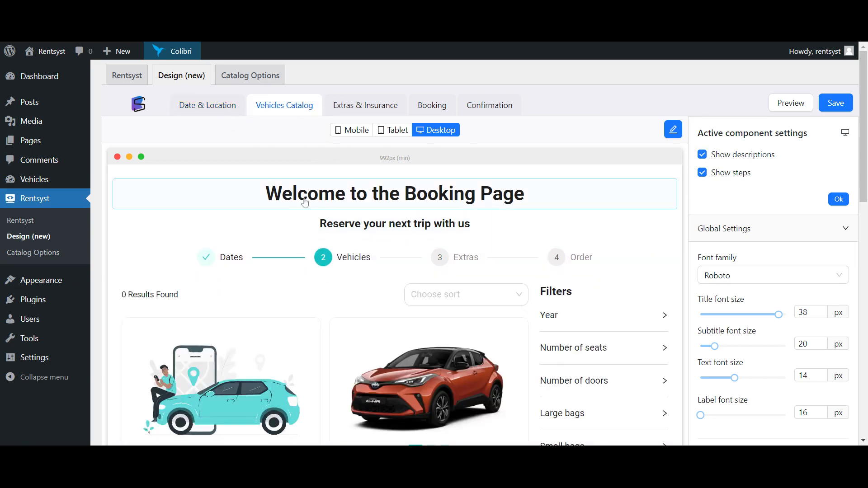
left_click(216, 106)
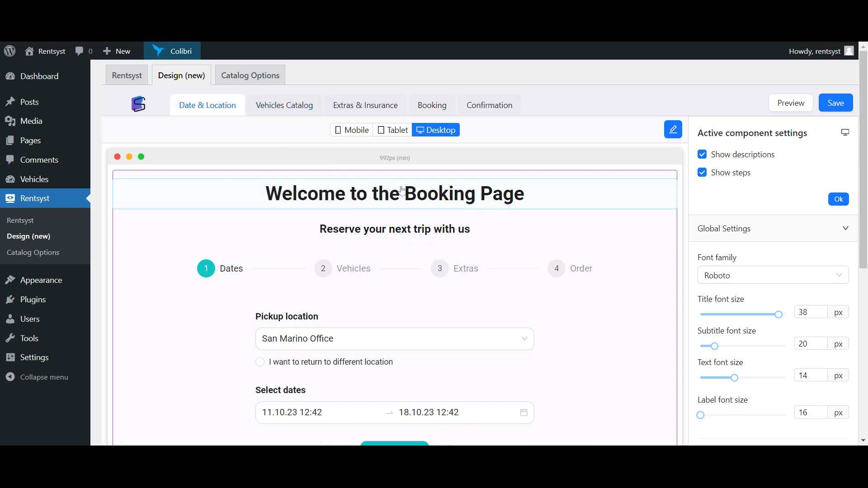
left_click(282, 112)
left_click(372, 111)
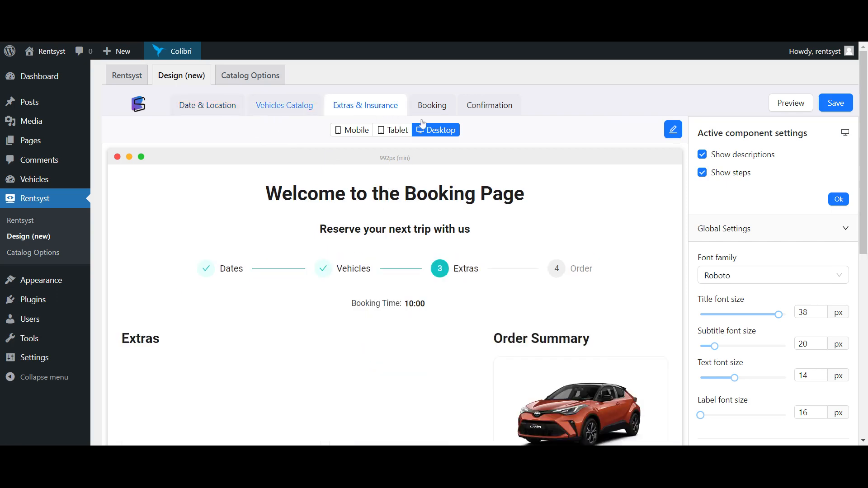
left_click(594, 196)
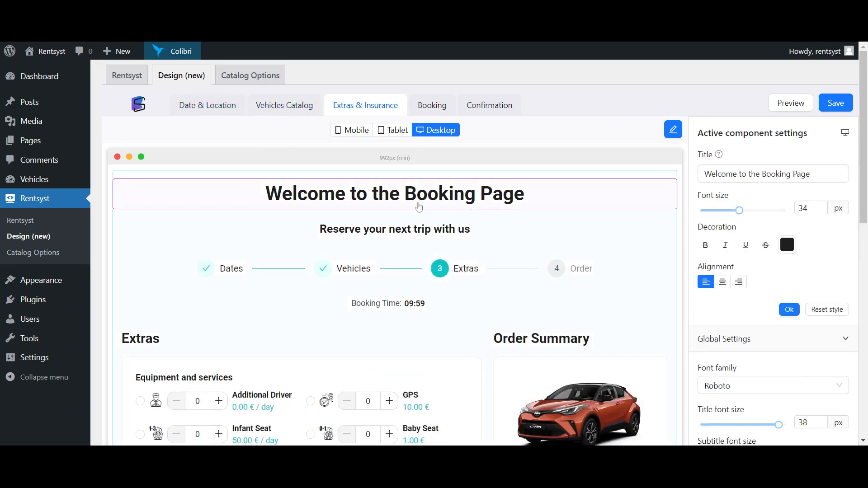
left_click(601, 229)
left_click(626, 191)
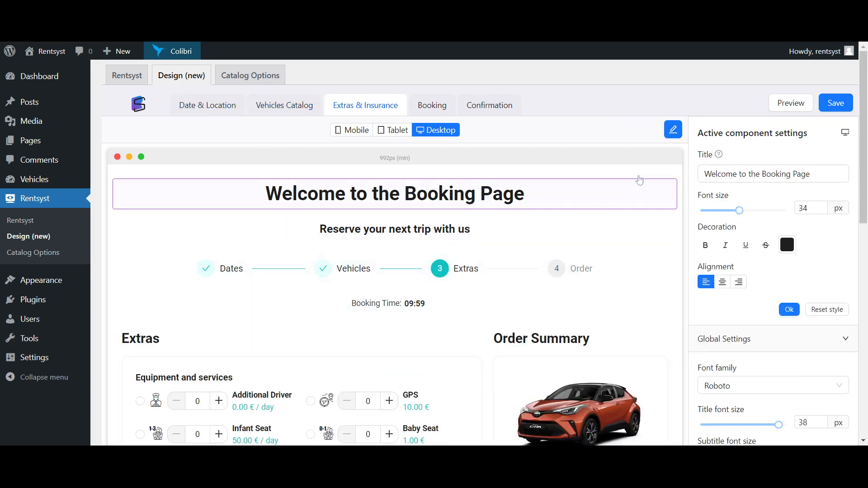
left_click(637, 176)
Step: Hide then restore the title and steps bar, confirm with Ok, and return to Date & Location
left_click(702, 155)
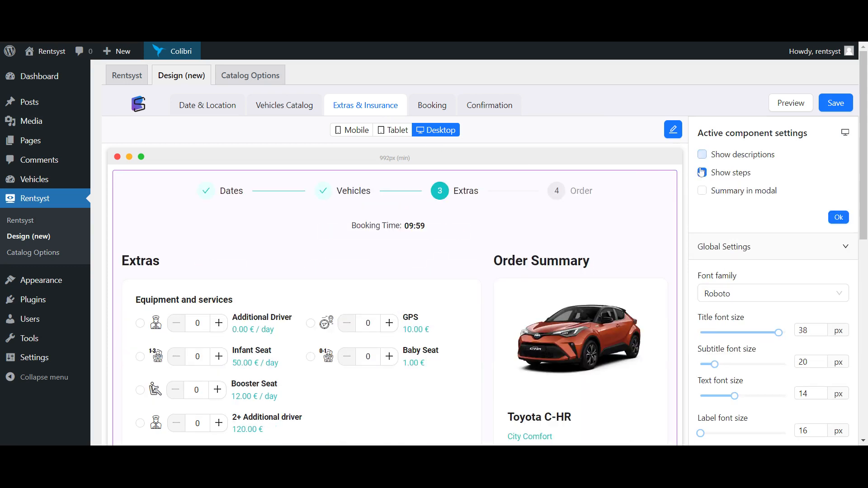
left_click(702, 172)
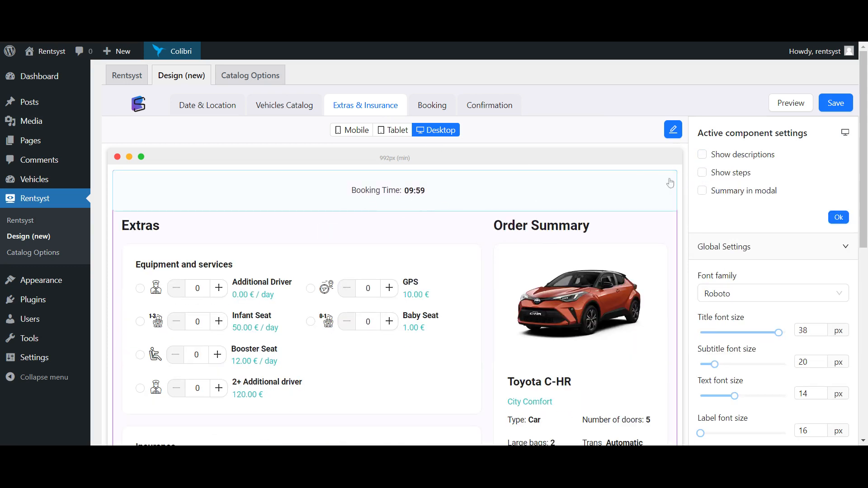
left_click(701, 172)
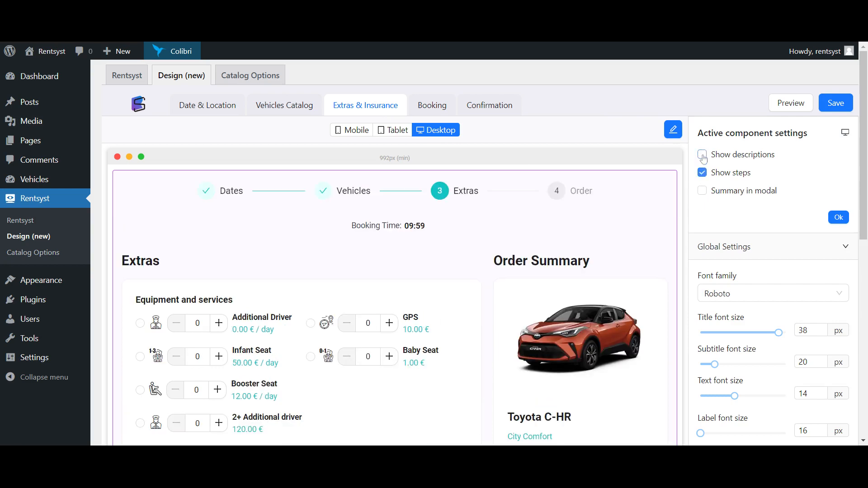
left_click(701, 154)
left_click(838, 217)
left_click(201, 105)
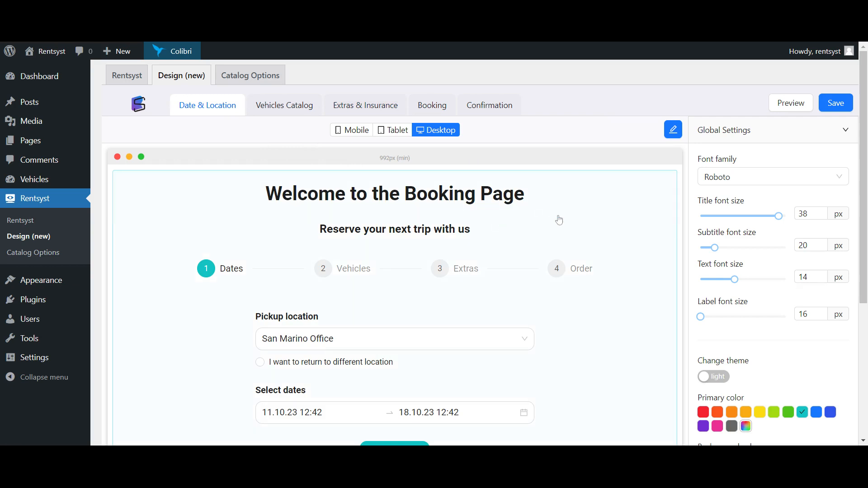
Step: Select the step bar, try Column then Row title placement, and rename Vehicles to Fleet
left_click(633, 276)
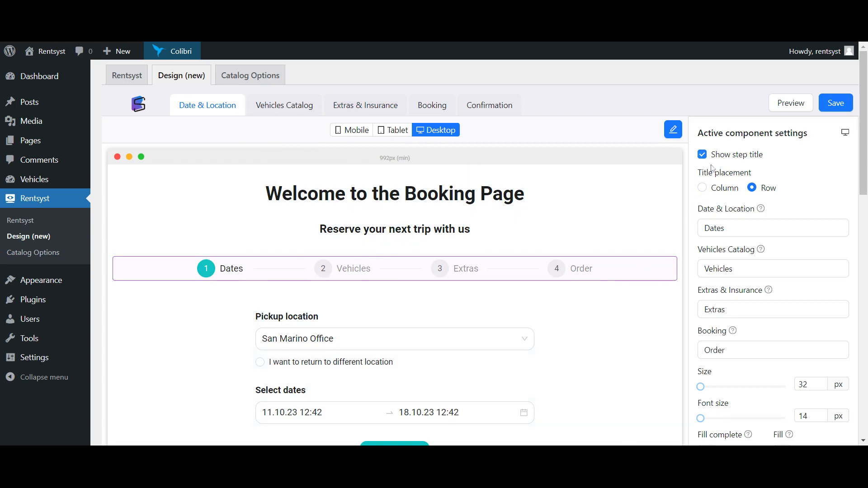
left_click_drag(698, 173, 749, 172)
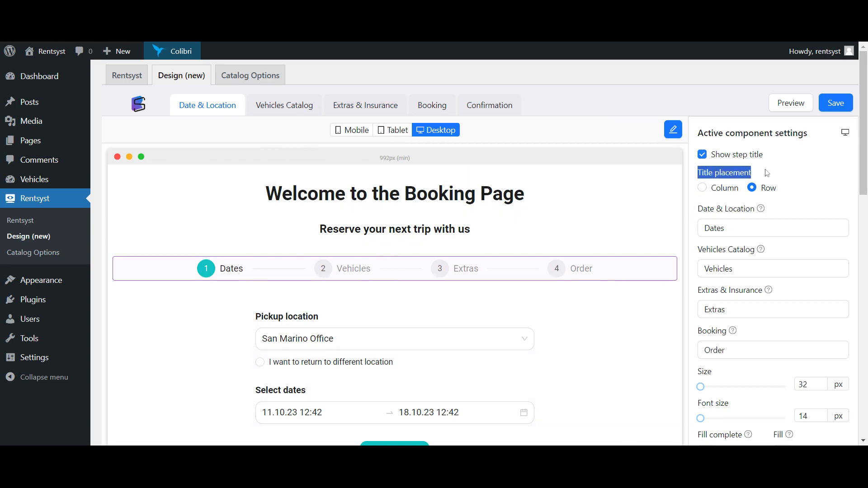
left_click(702, 187)
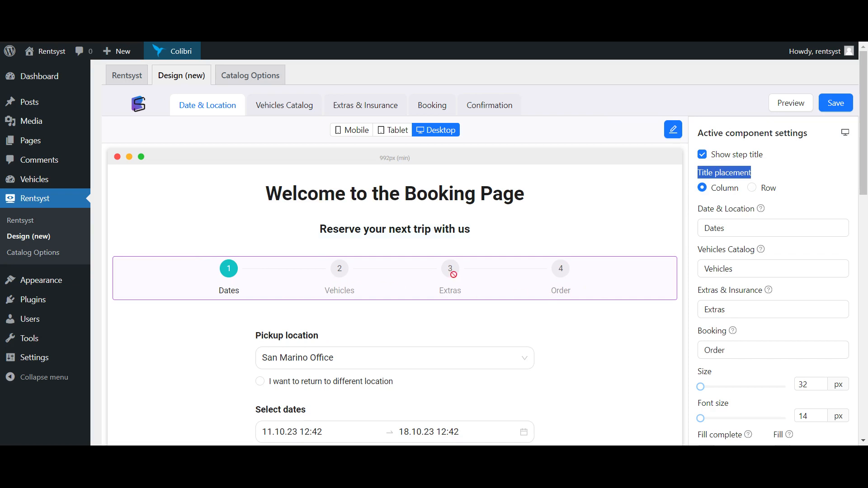
left_click(751, 188)
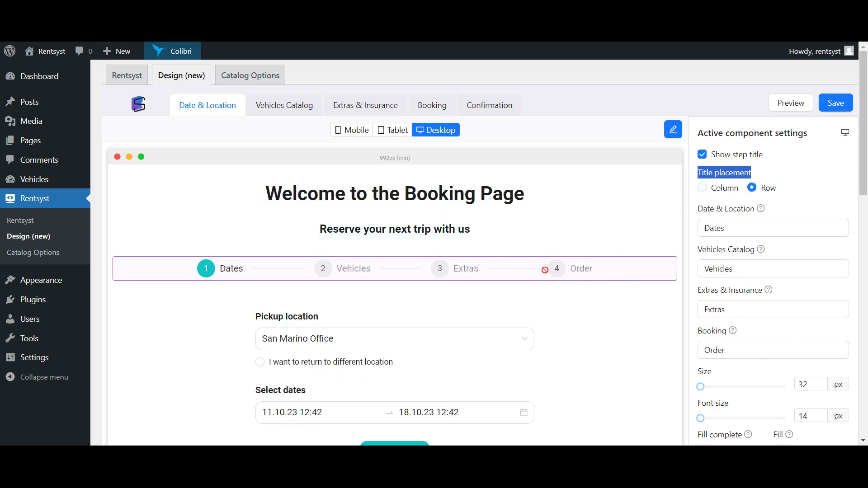
left_click_drag(697, 209, 755, 208)
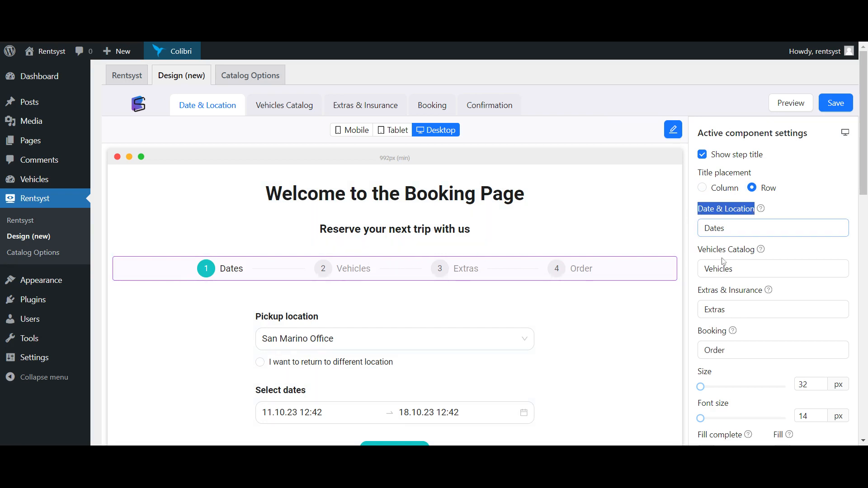
left_click_drag(699, 250, 673, 268)
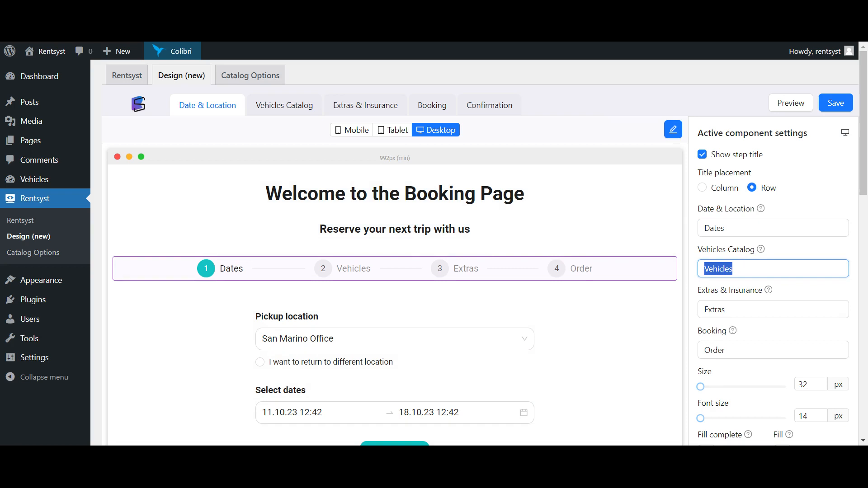
type("Fleet")
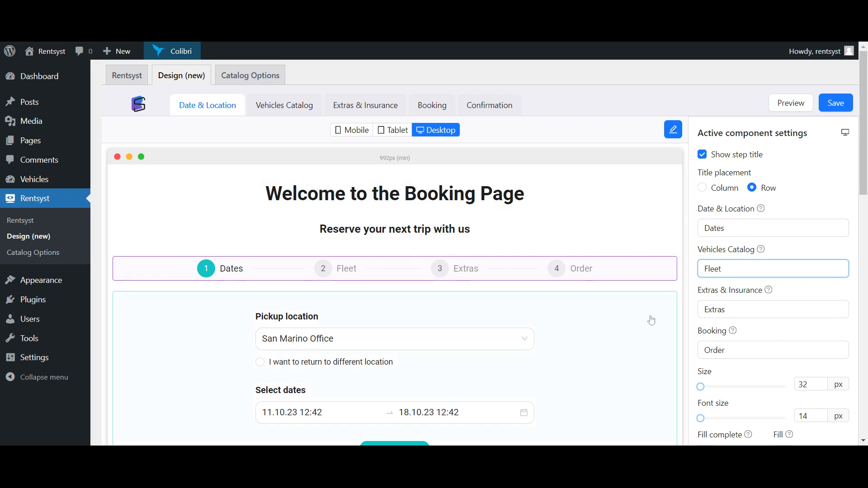
Step: Set the step circles to 36 px and step labels to 16 px, leaving Dates unchanged
left_click(656, 294)
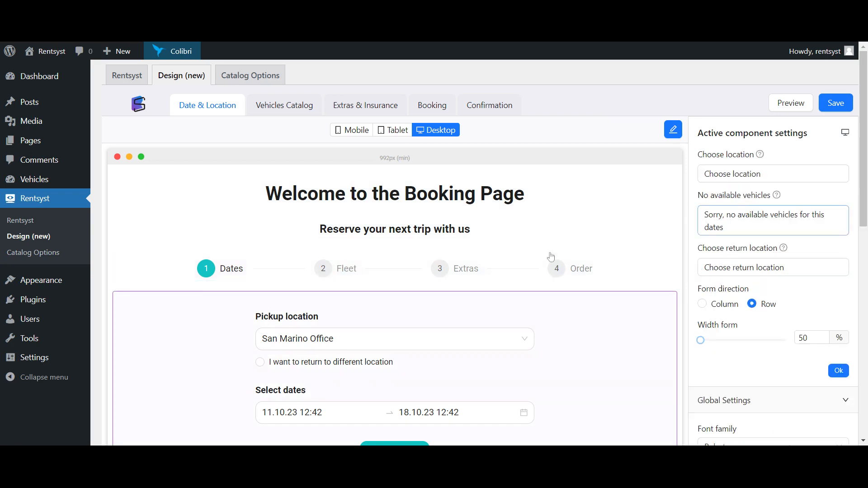
left_click(640, 266)
left_click(724, 231)
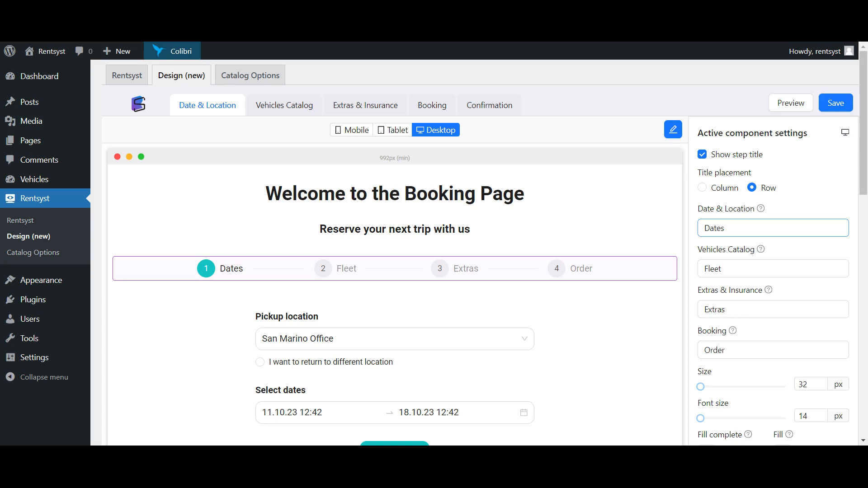
left_click(595, 269)
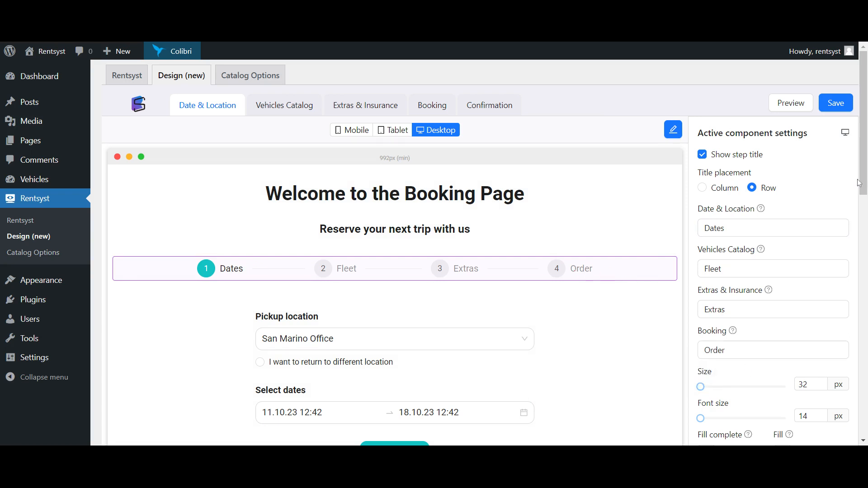
left_click_drag(863, 183, 866, 215)
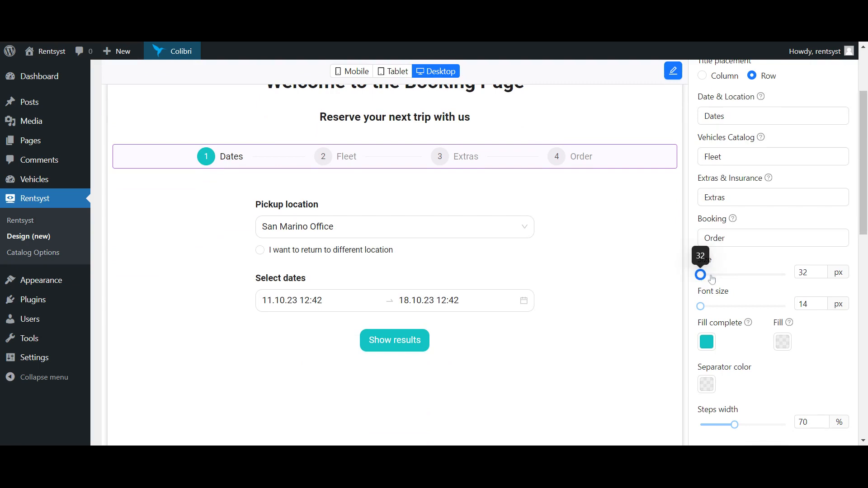
left_click_drag(700, 274, 724, 279)
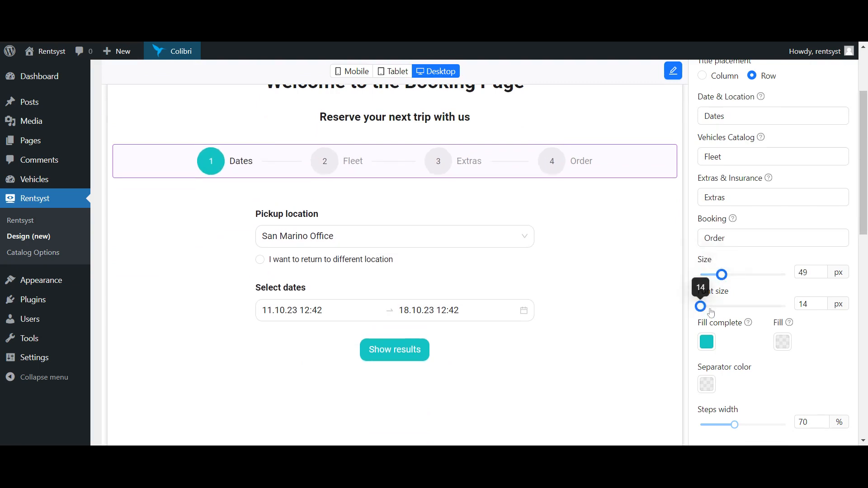
mouse_move(701, 306)
left_mouse_down()
mouse_move(719, 306)
mouse_move(702, 307)
left_mouse_up()
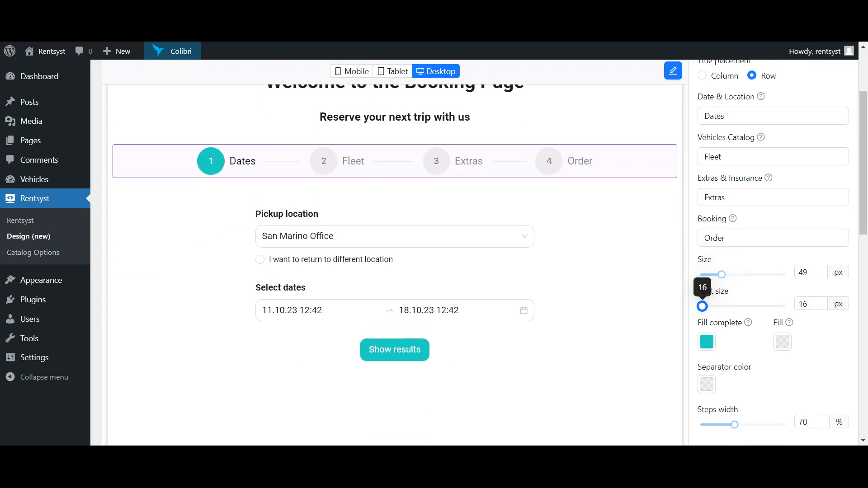
left_click_drag(721, 275, 705, 275)
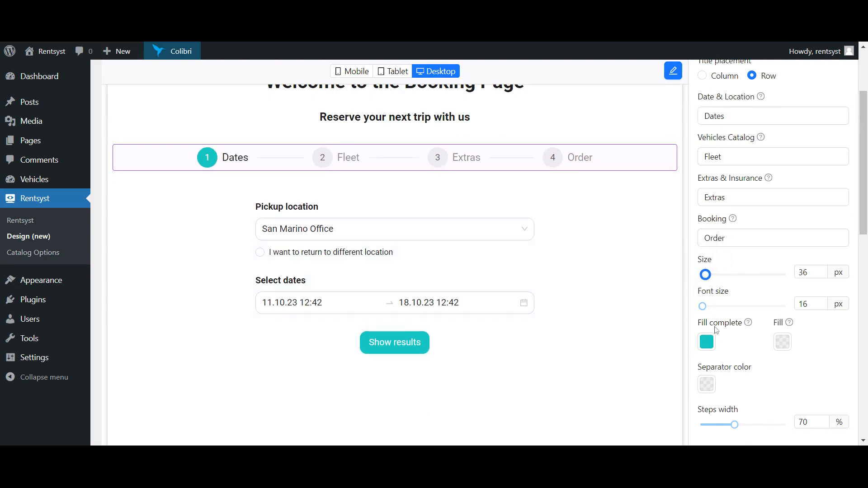
left_click_drag(698, 323, 738, 324)
Step: Try darker and brighter teal shades, such as 96C2C2, for the completed-step fill colour
left_click(707, 342)
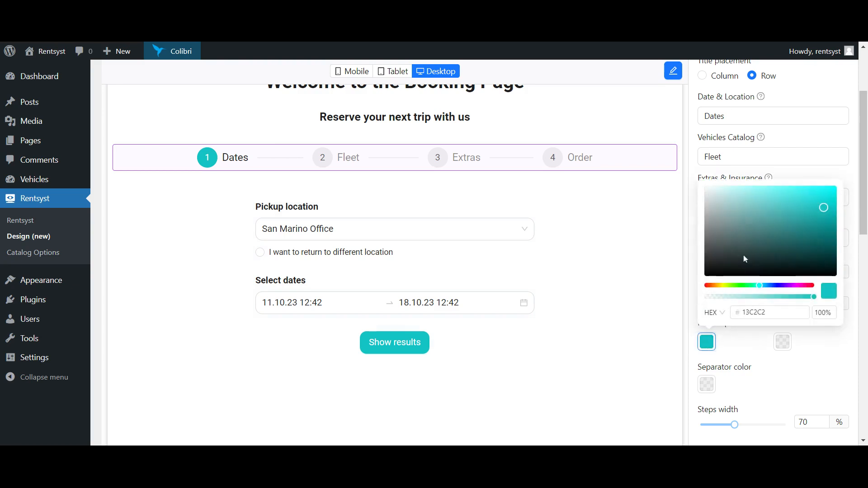
left_click(751, 233)
left_click(773, 238)
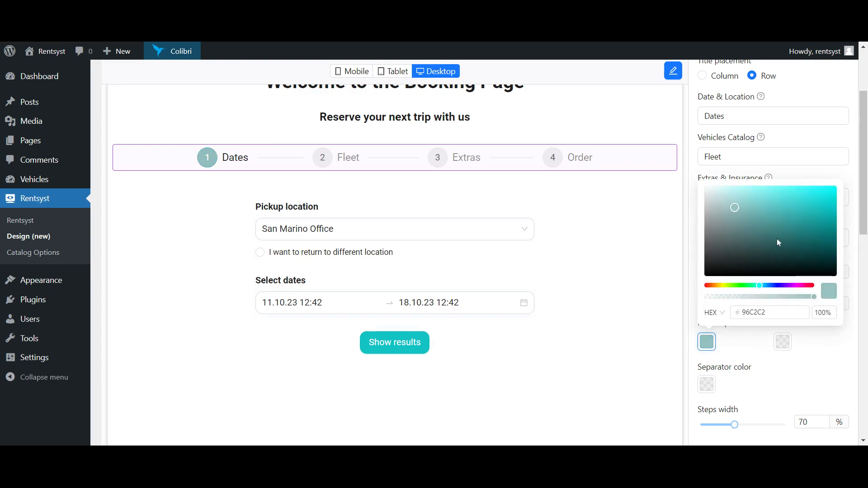
left_click(800, 209)
left_click(800, 354)
scroll(764, 291, "down", 2)
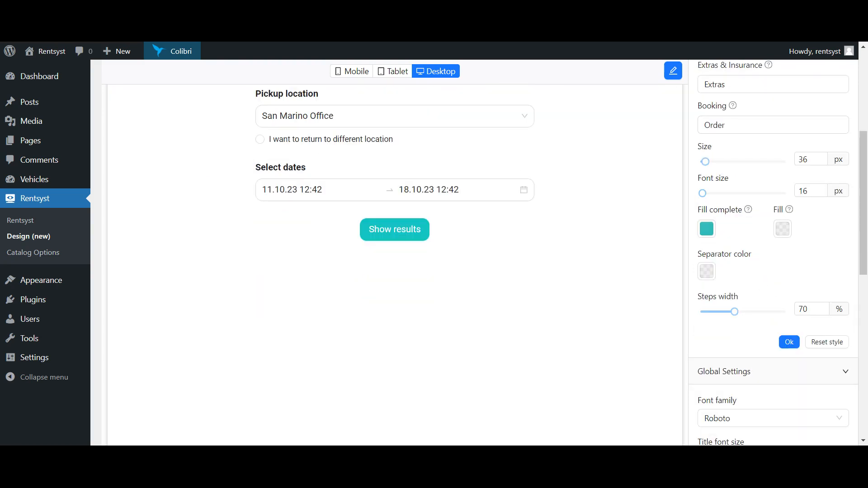
scroll(746, 265, "up", 1)
Step: Try pink shades for the completed-step fill, then reset the step bar style to defaults
left_click(707, 287)
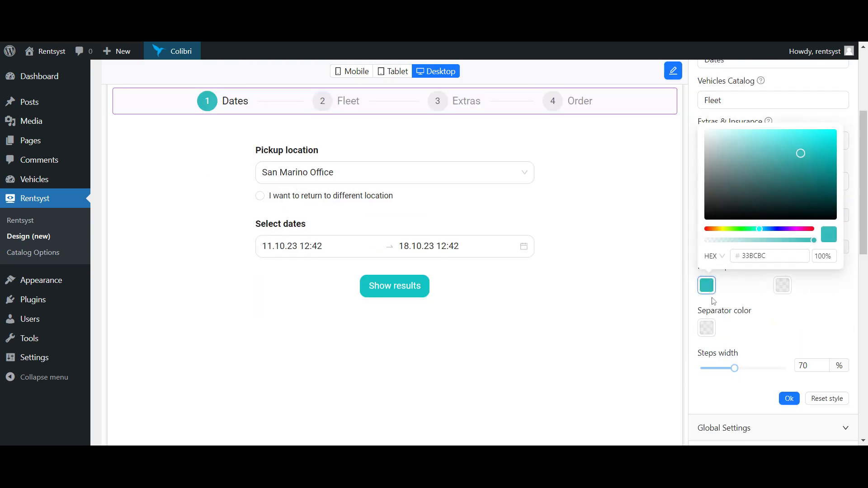
left_click_drag(813, 214, 827, 142)
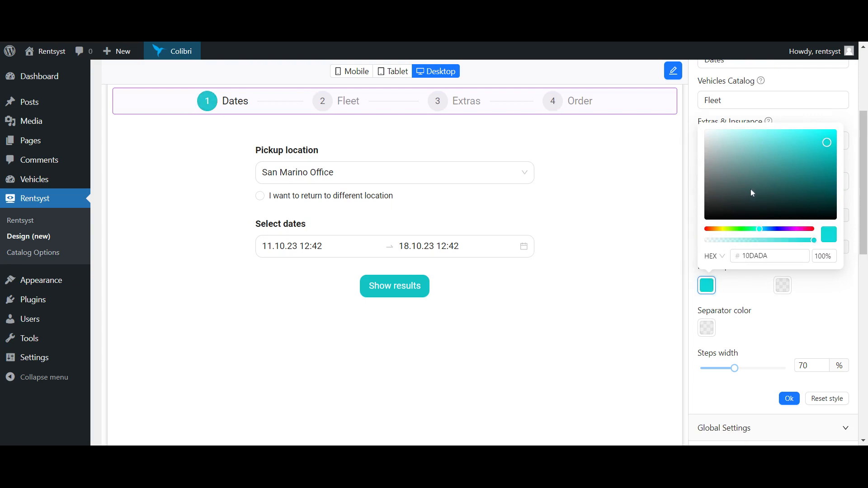
left_click(808, 229)
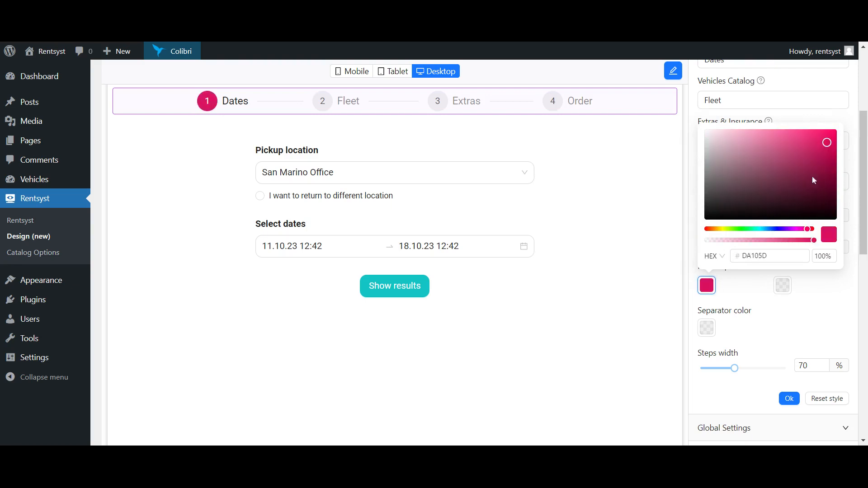
left_click(798, 139)
left_click(830, 305)
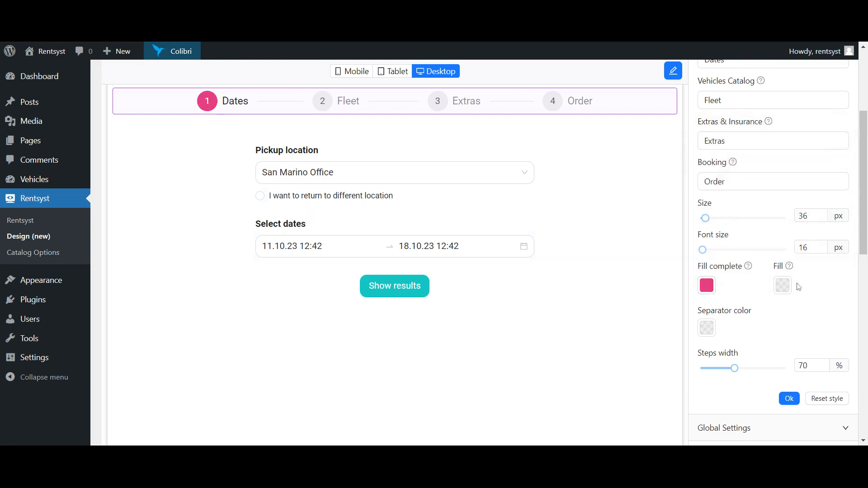
left_click(826, 400)
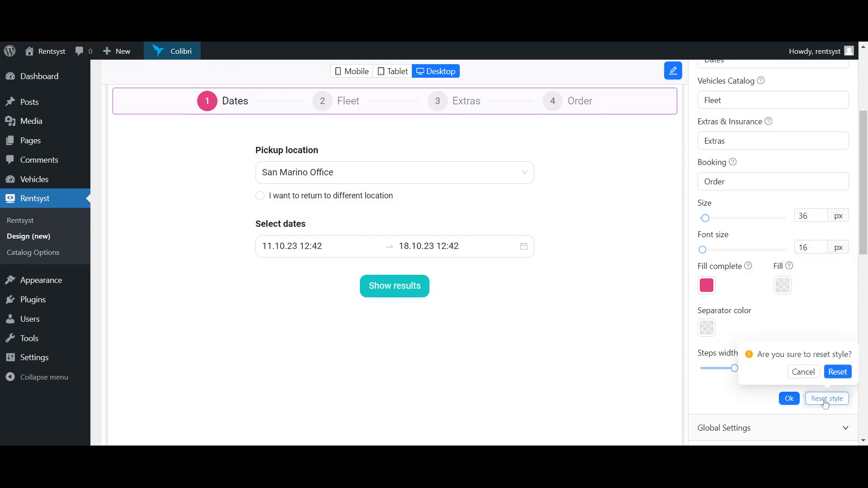
left_click(837, 371)
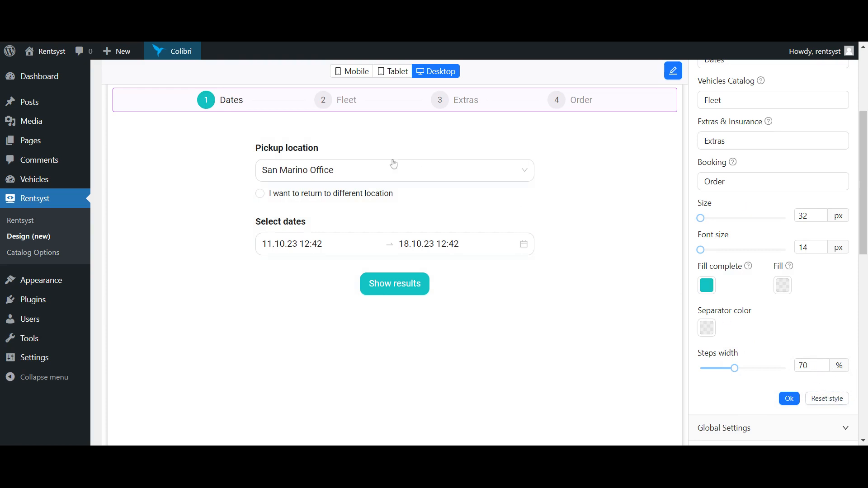
Step: Raise the Steps width slider from 70% to 80%
scroll(393, 163, "up", 1)
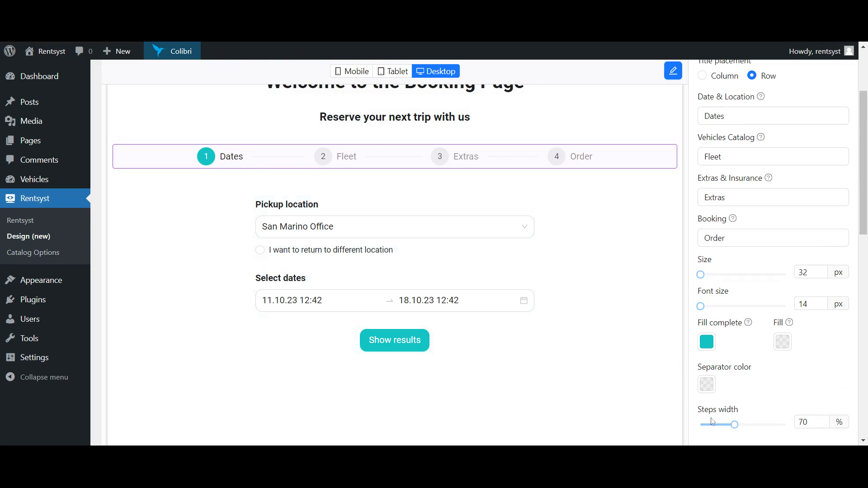
scroll(734, 422, "down", 1)
left_click_drag(697, 353, 741, 354)
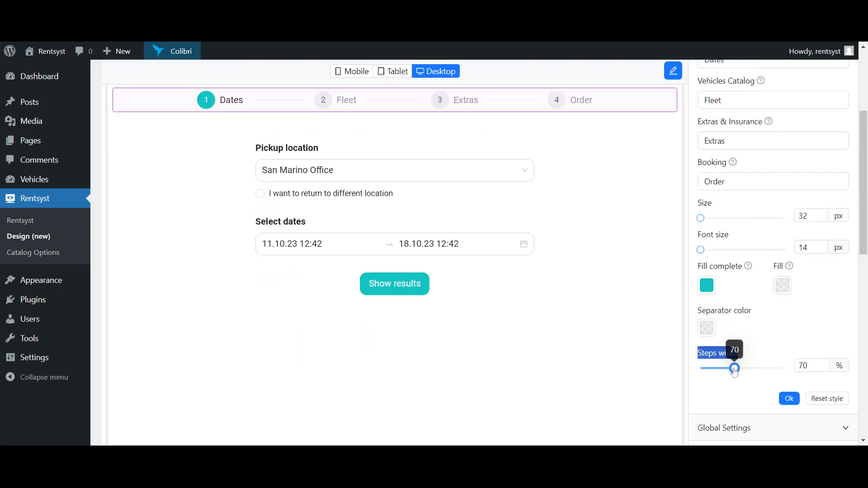
mouse_move(734, 368)
left_mouse_down()
mouse_move(761, 374)
mouse_move(711, 370)
mouse_move(751, 369)
left_mouse_up()
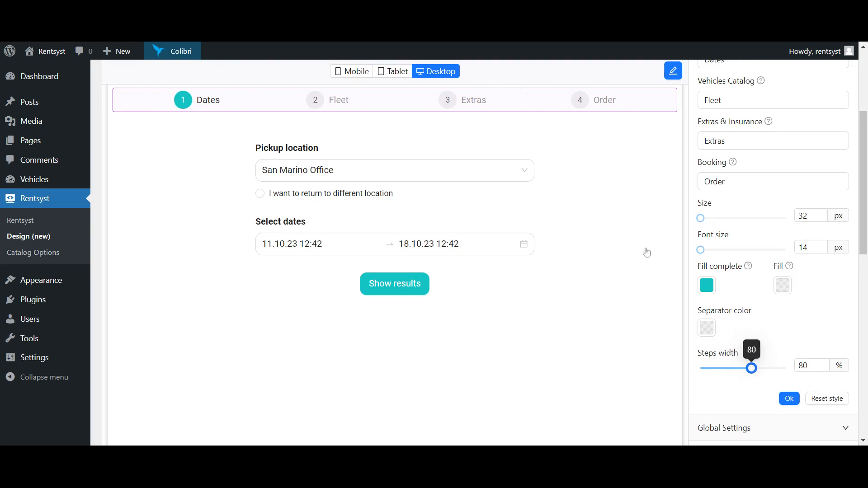
scroll(835, 350, "down", 1)
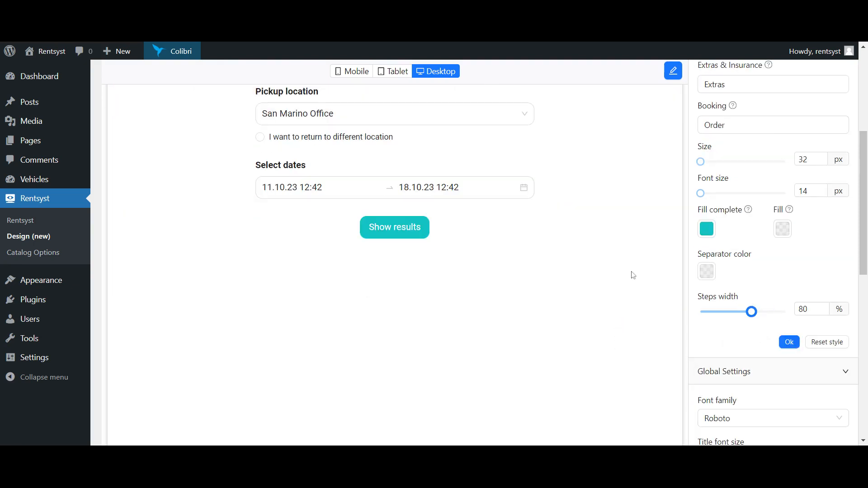
scroll(559, 252, "up", 1)
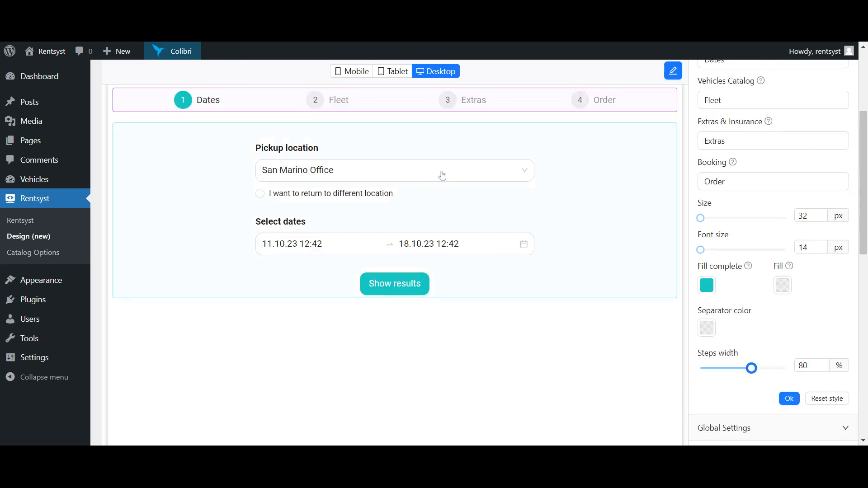
Step: Select the booking form and review its Choose location placeholder setting
left_click(494, 152)
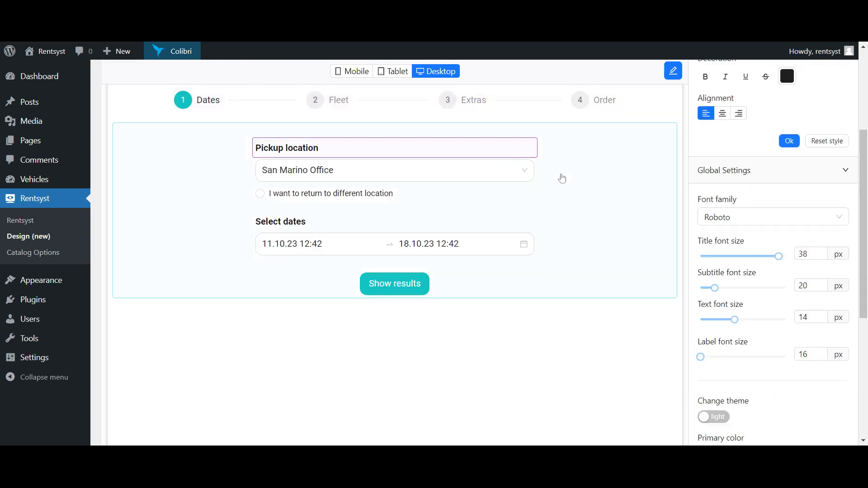
left_click(561, 178)
scroll(728, 153, "up", 3)
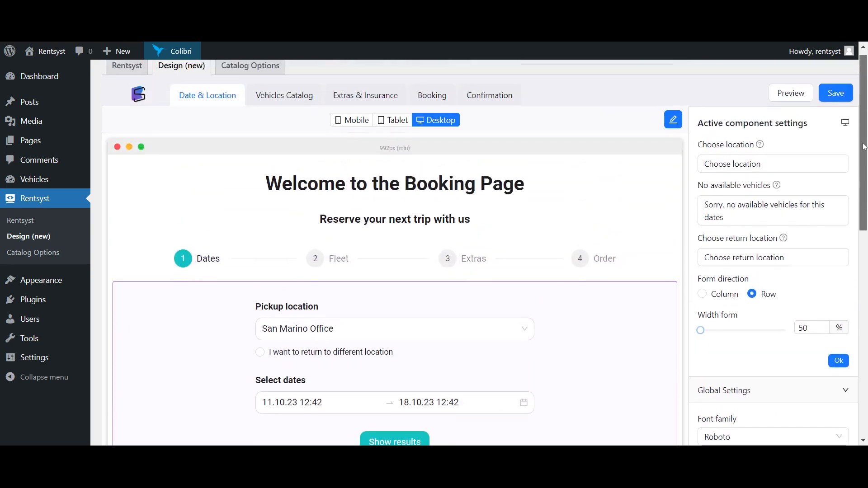
left_click_drag(701, 155, 753, 155)
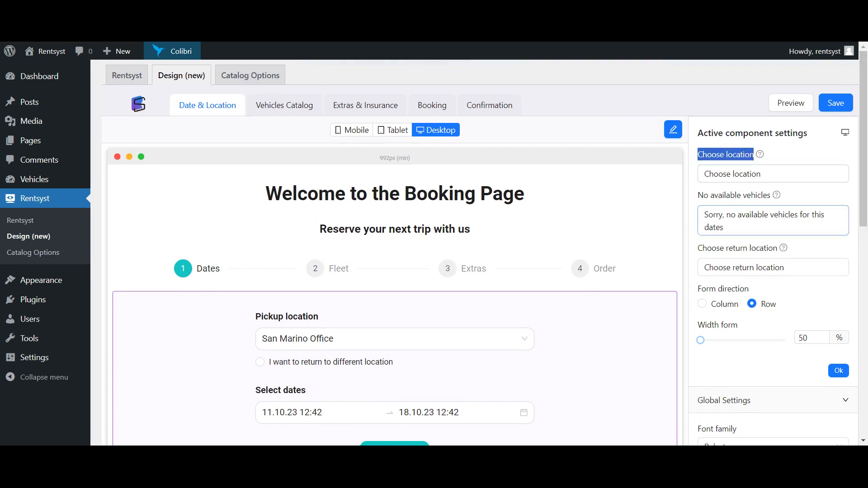
left_click_drag(764, 174, 689, 177)
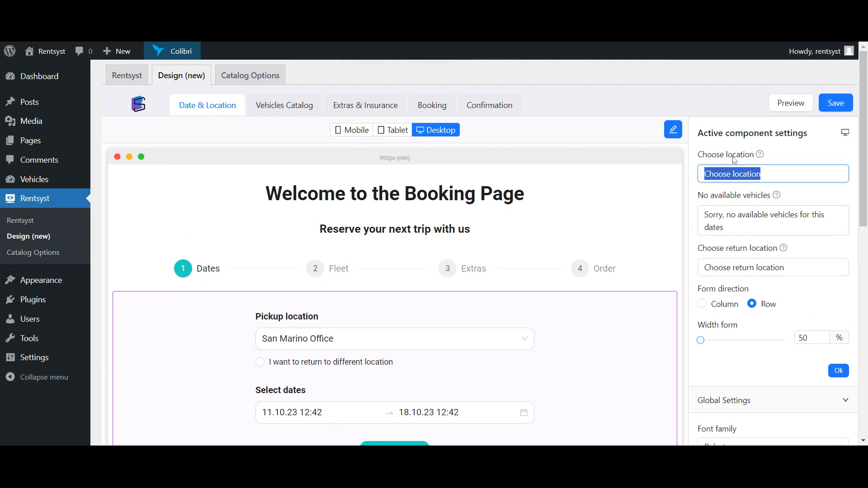
Step: Review the 'Sorry, no available vehicles for this dates' message and the return location placeholder
left_click_drag(698, 196, 771, 198)
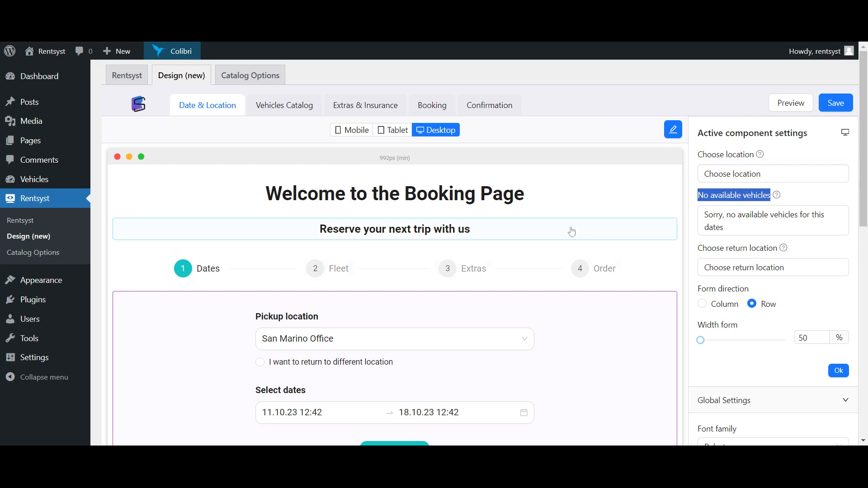
left_click_drag(724, 228, 703, 214)
left_click(724, 227)
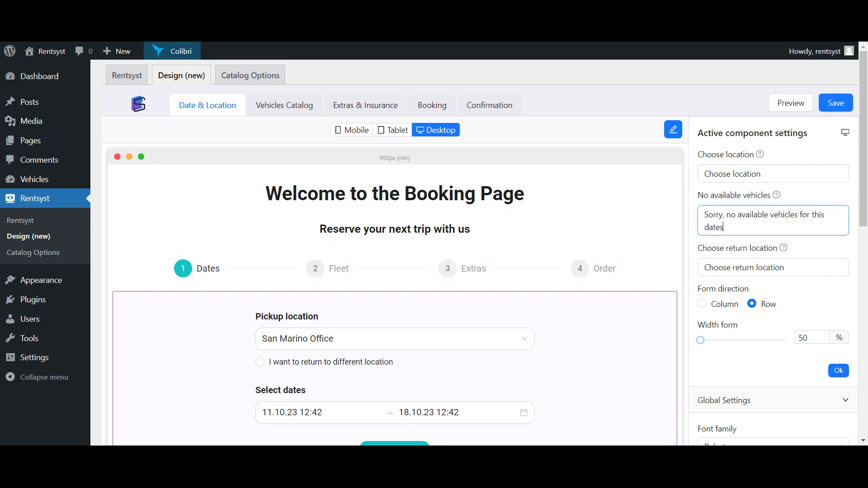
key("ctrl+a")
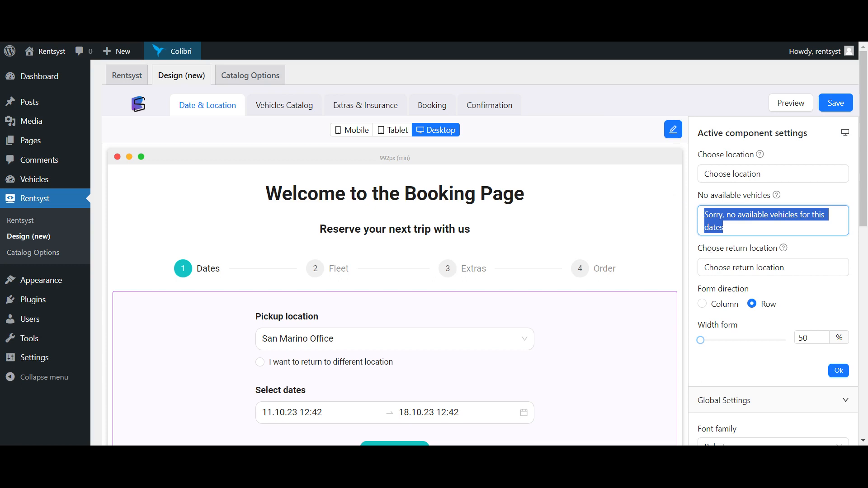
left_click_drag(696, 252, 774, 252)
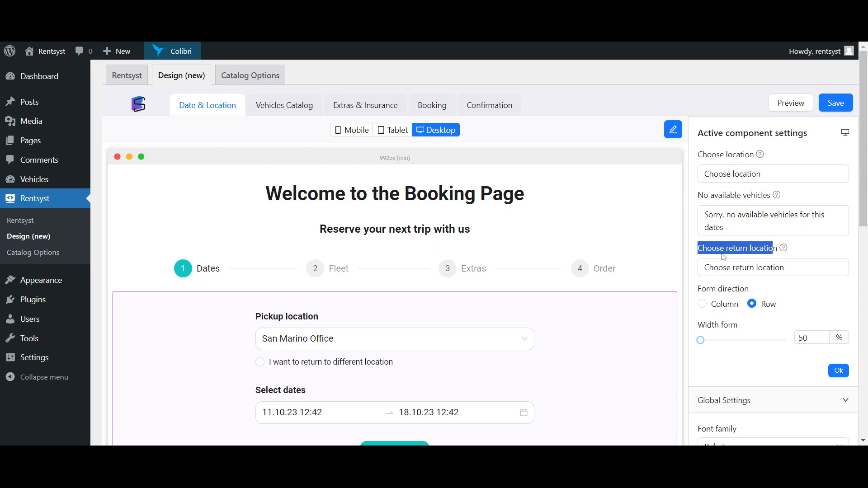
scroll(722, 253, "down", 1)
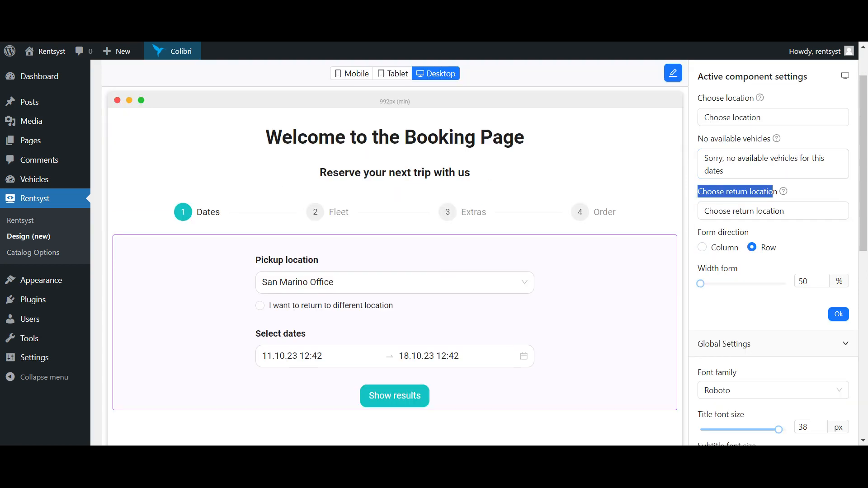
Step: Try Column form direction and the return-to-different-location checkbox, then set direction back to Row
left_click(703, 248)
left_click(317, 309)
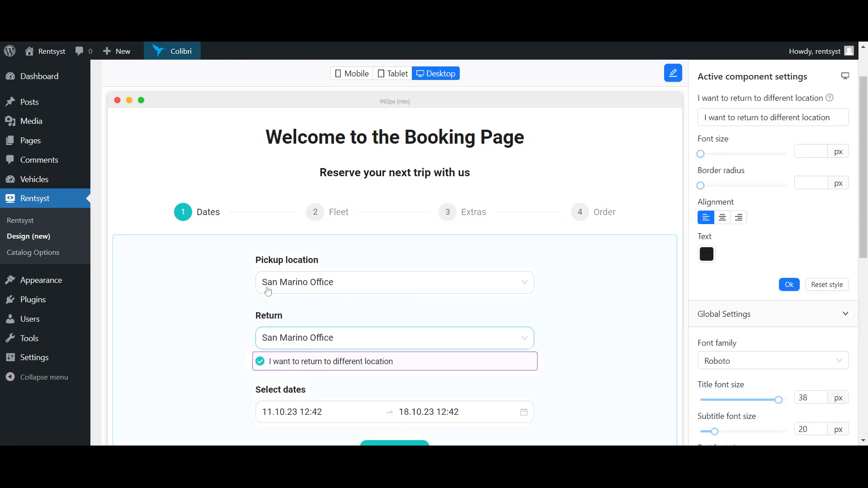
left_click(260, 362)
scroll(751, 236, "up", 2)
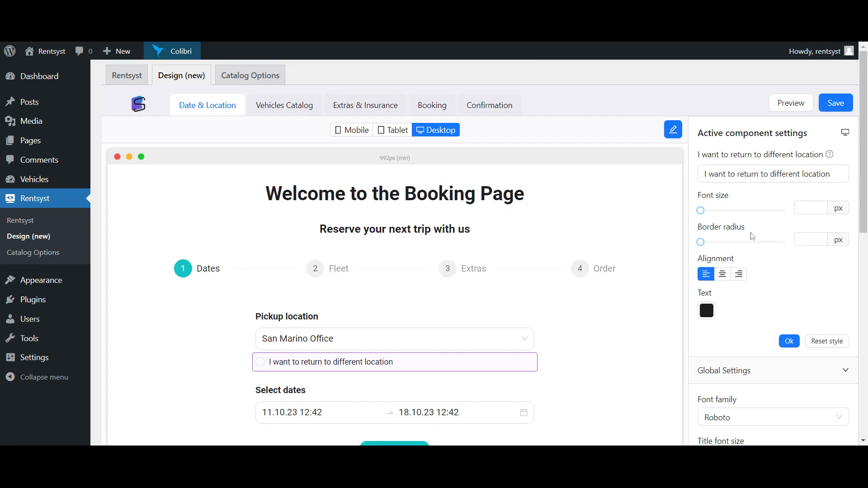
left_click(589, 330)
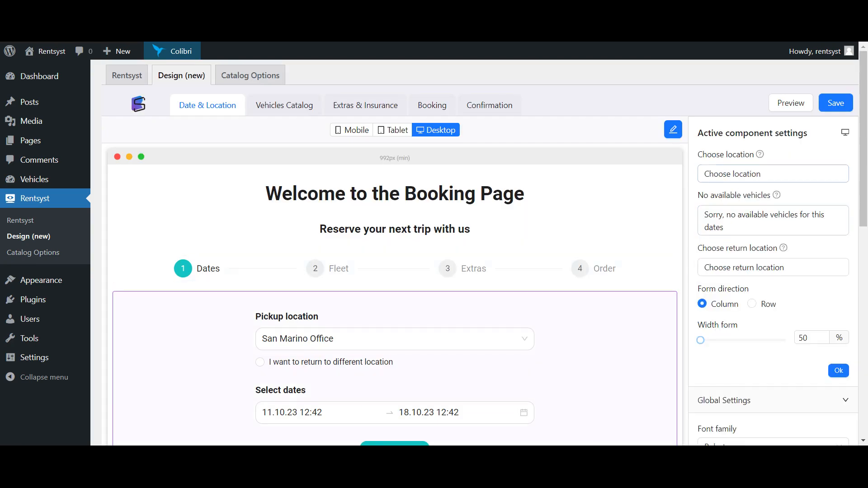
left_click(752, 304)
scroll(515, 307, "down", 1)
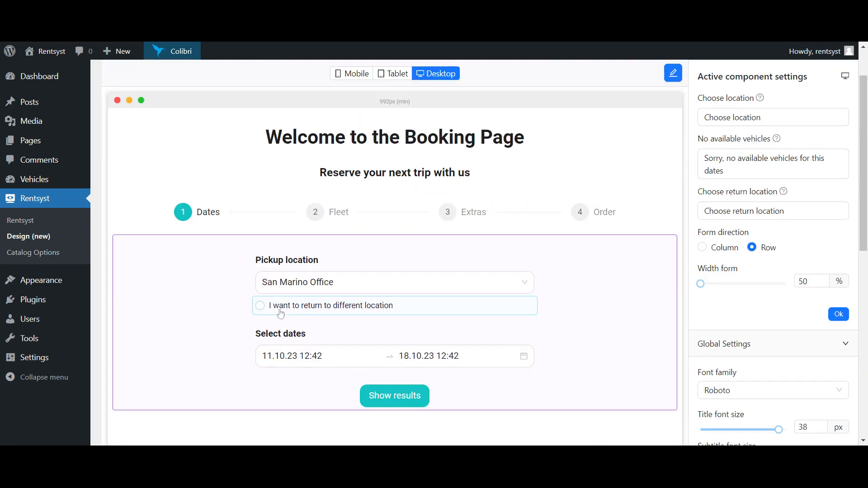
Step: Set the Width form slider to 68% and apply the form settings with Ok
left_click(264, 312)
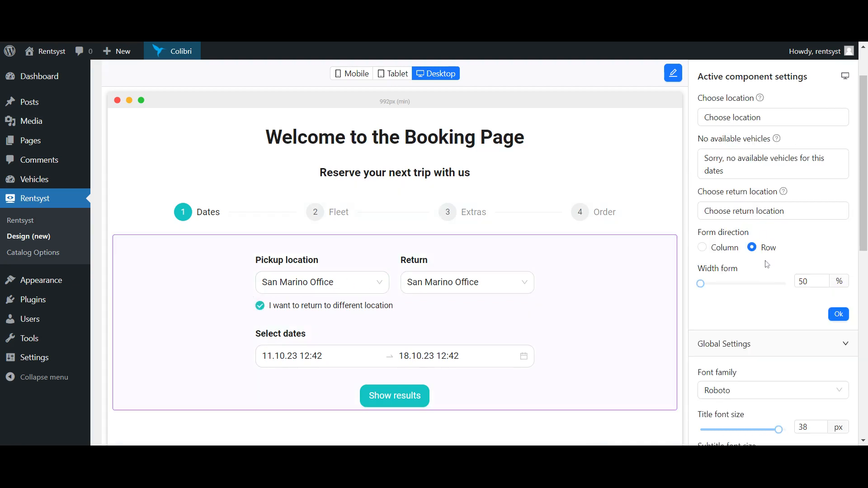
left_click_drag(700, 284, 750, 289)
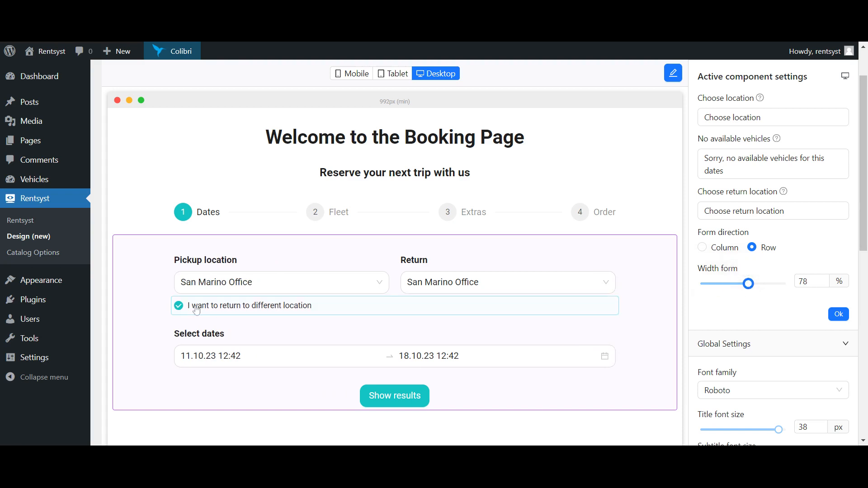
left_click(179, 306)
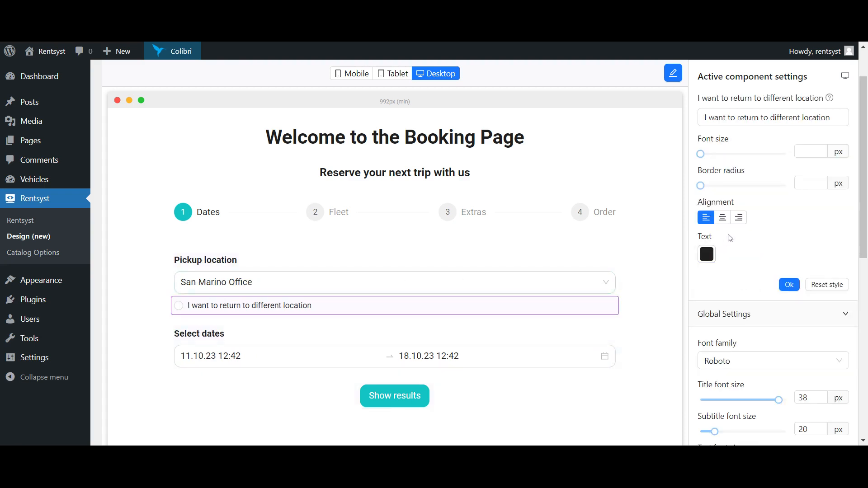
left_click(629, 260)
left_click(730, 283)
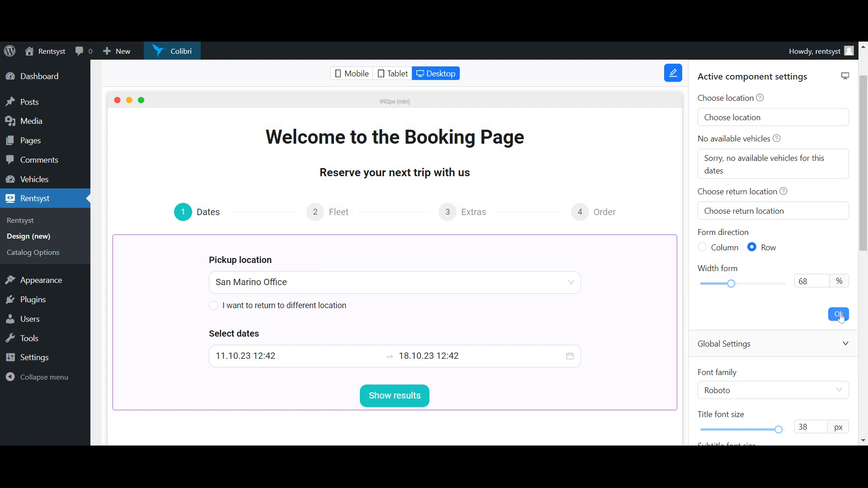
left_click(837, 313)
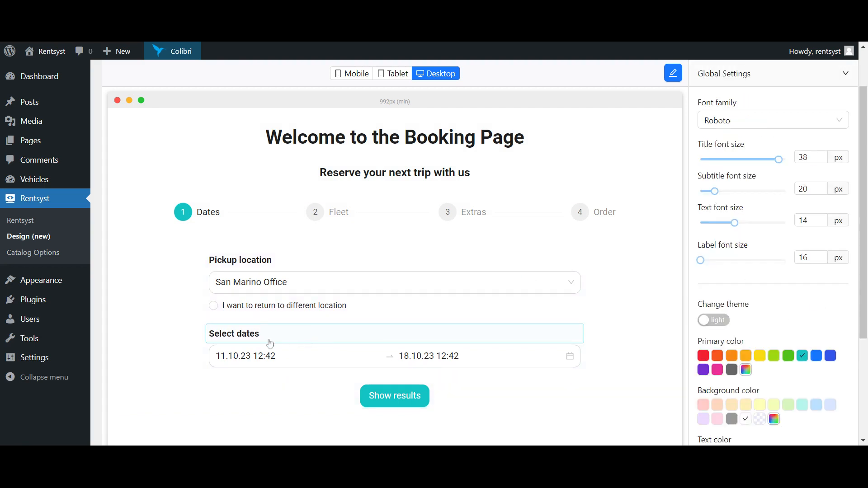
left_click(591, 366)
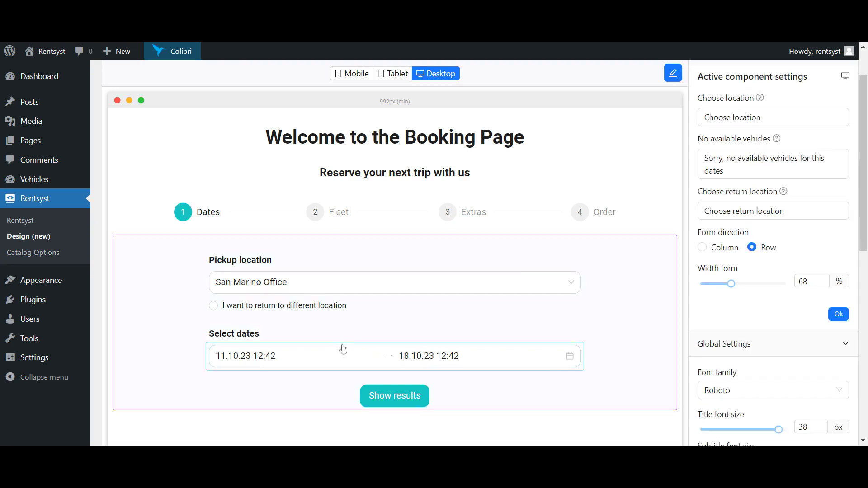
left_click(371, 350)
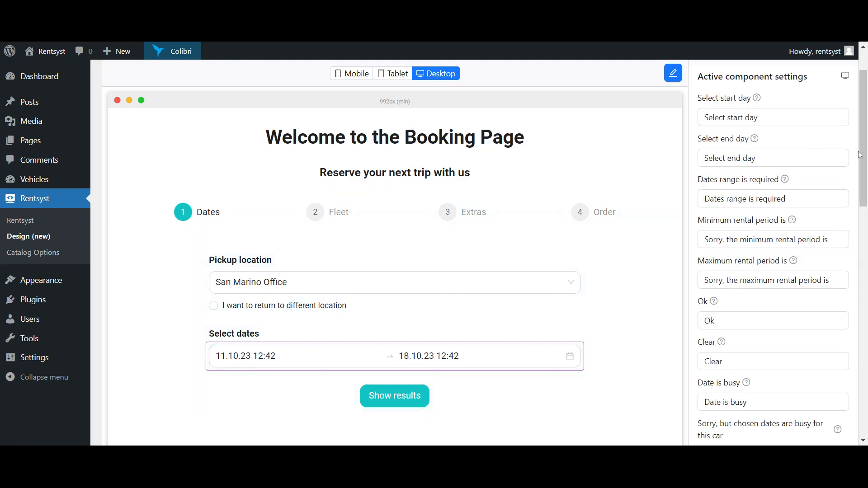
mouse_move(862, 157)
left_mouse_down()
mouse_move(865, 142)
mouse_move(866, 188)
mouse_move(866, 171)
left_mouse_up()
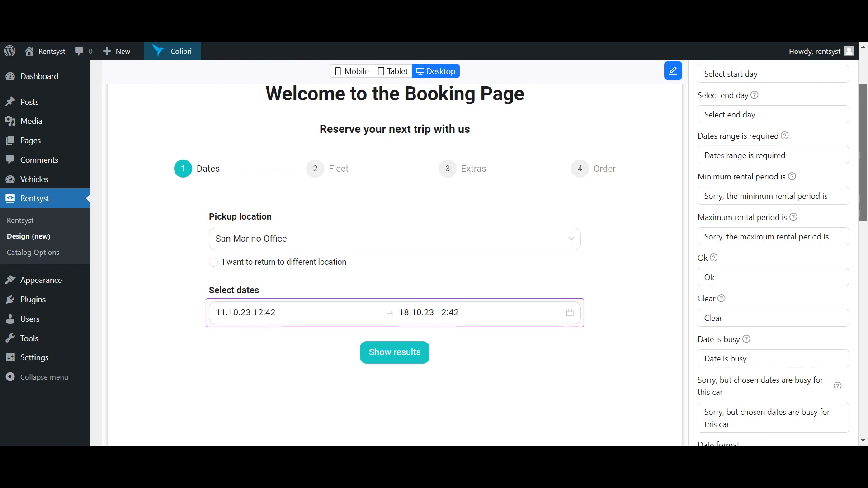
left_click_drag(866, 172, 866, 171)
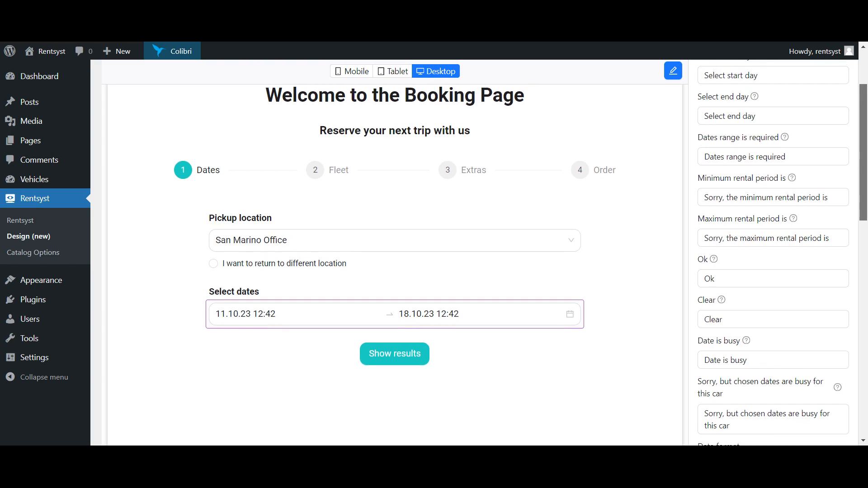
left_click(607, 306)
left_click(587, 314)
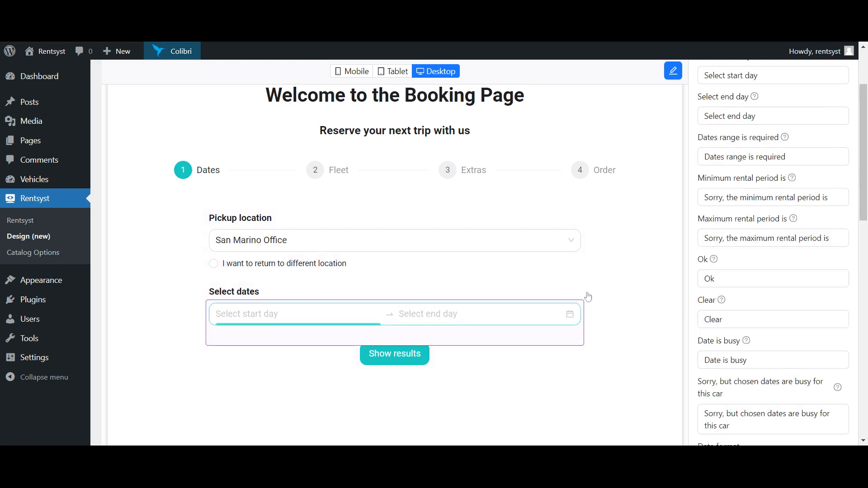
scroll(864, 160, "up", 1)
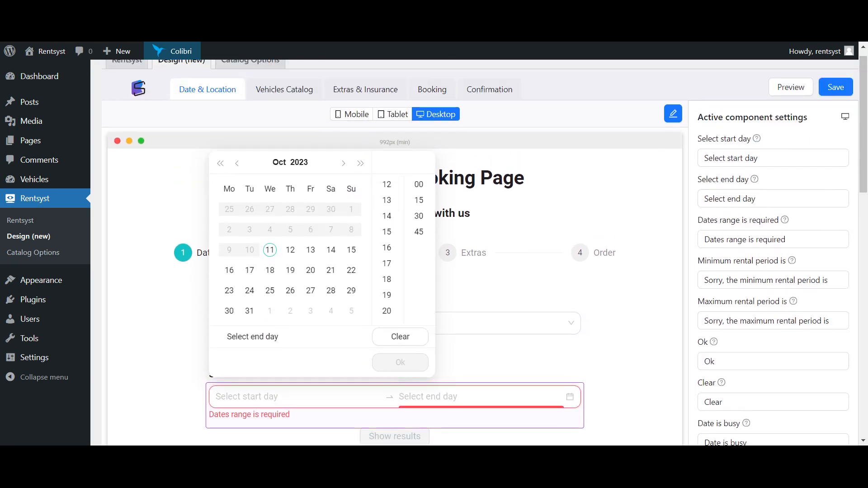
left_click(704, 142)
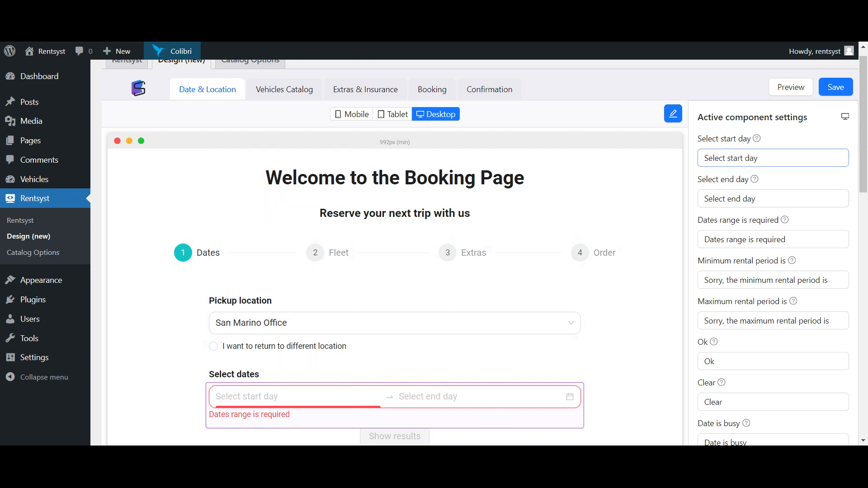
left_click_drag(763, 158, 701, 158)
left_click_drag(756, 199, 727, 199)
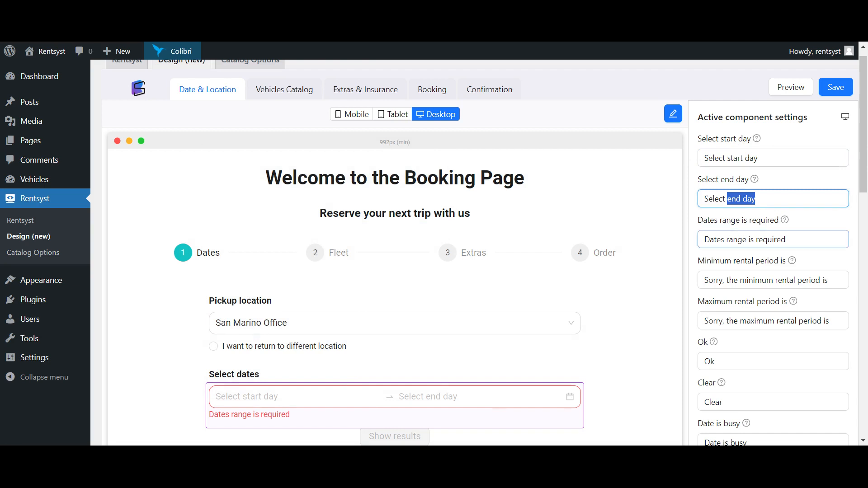
left_click_drag(781, 240, 709, 240)
scroll(752, 188, "down", 1)
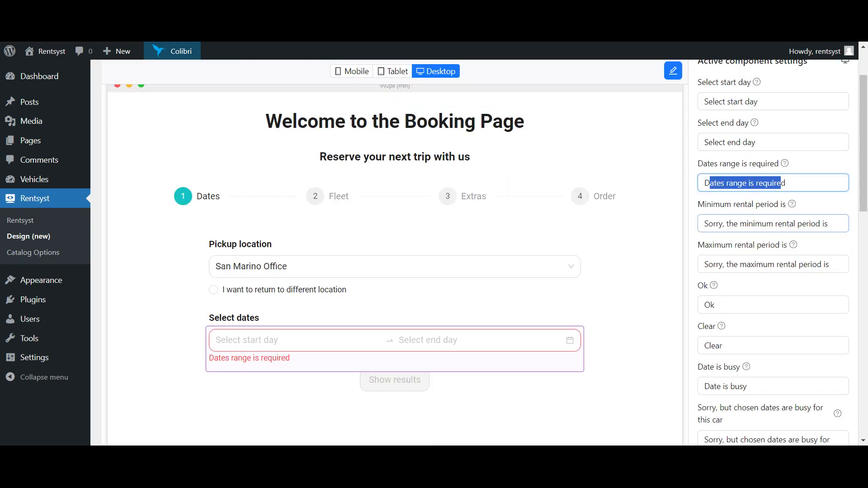
left_click_drag(816, 223, 718, 223)
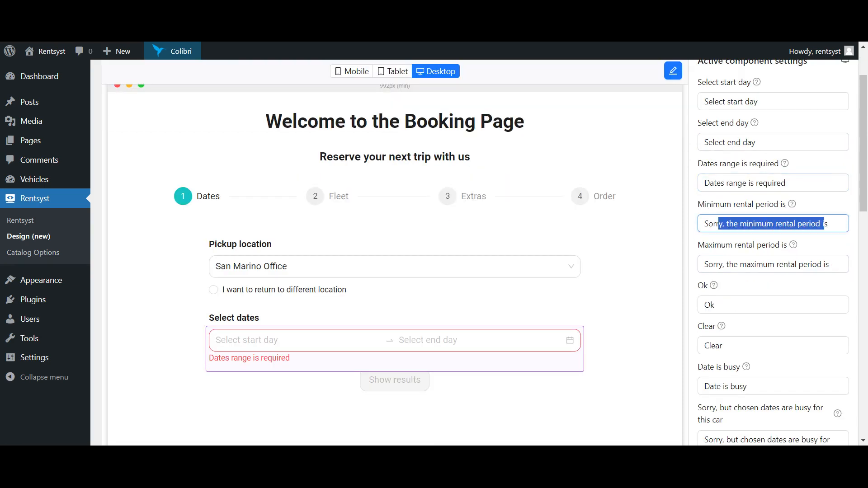
left_click_drag(704, 264, 821, 264)
scroll(820, 264, "down", 1)
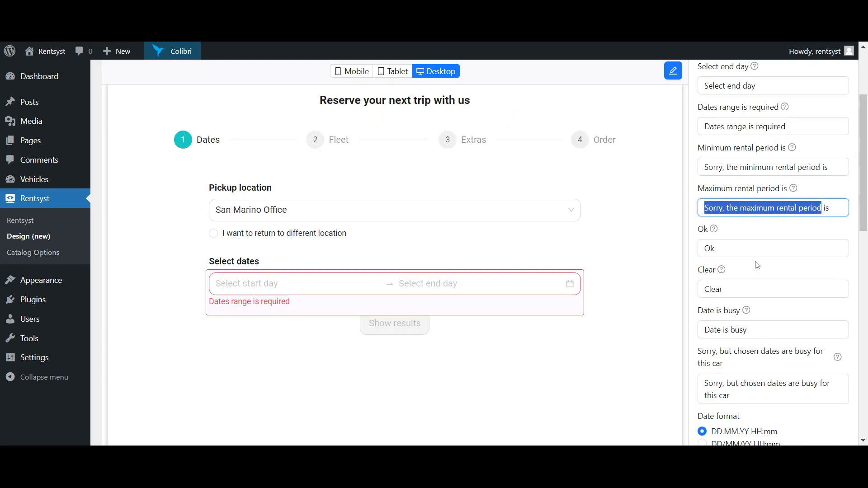
left_click_drag(722, 248, 704, 261)
left_click_drag(724, 289, 702, 289)
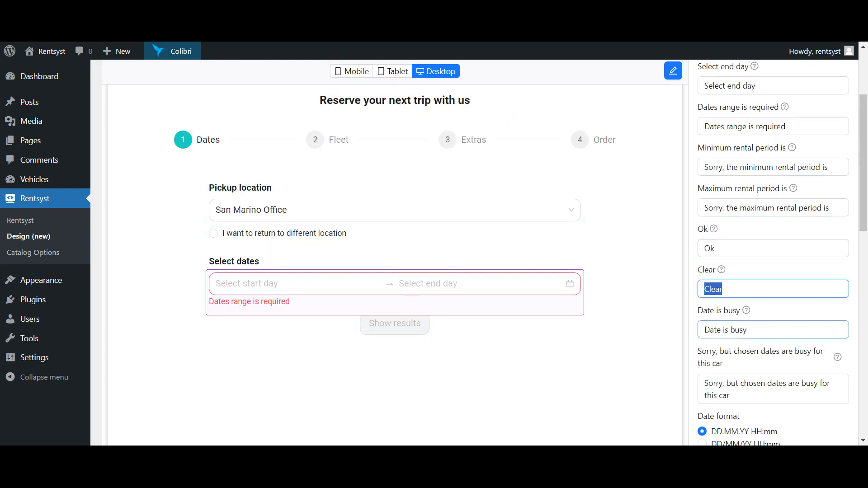
left_click_drag(747, 329, 704, 330)
scroll(704, 329, "down", 2)
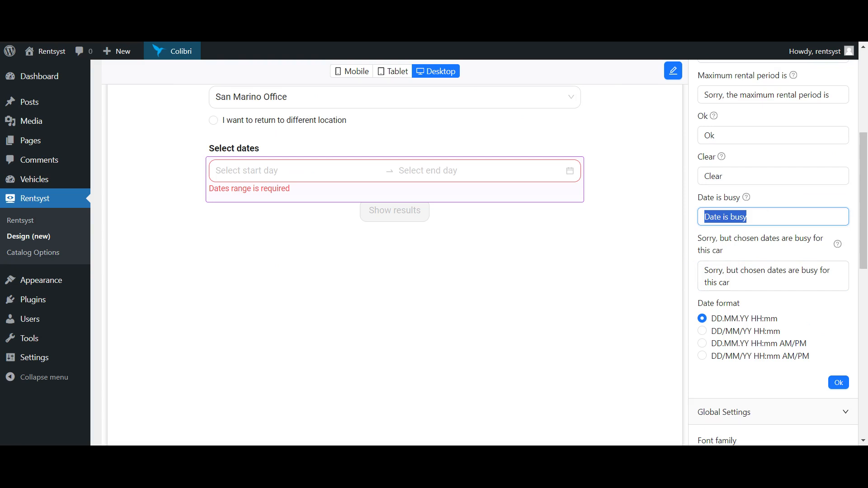
Step: Compare the date format options and choose DD/MM/YY HH:mm
left_click_drag(698, 303, 736, 302)
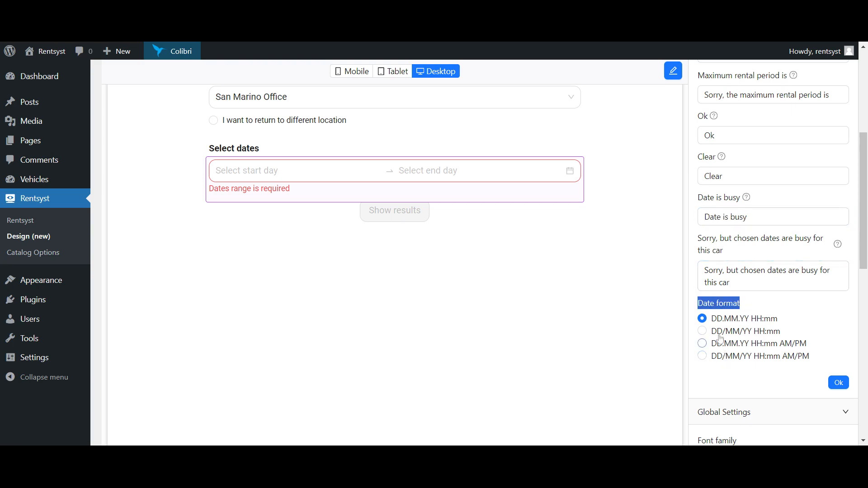
left_click(702, 331)
left_click(701, 343)
left_click(702, 356)
left_click(702, 331)
Step: Test the start-day calendar in the preview, paging years and months to 2024
left_click(309, 175)
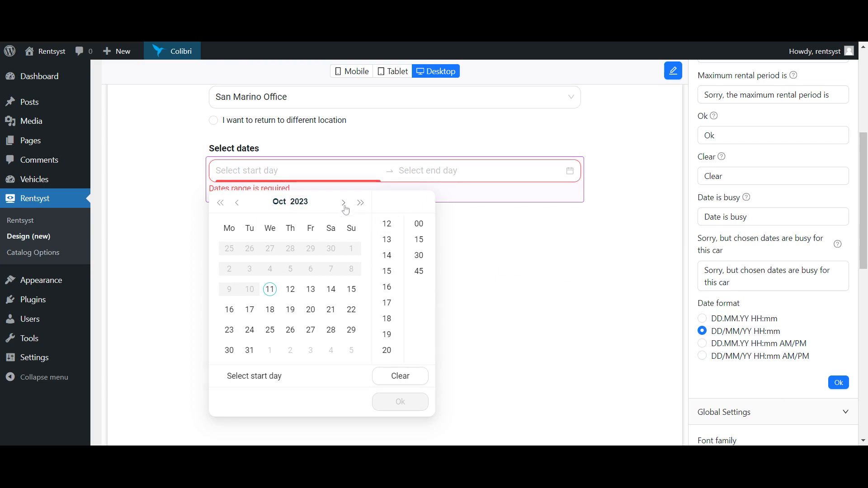
left_click(360, 203)
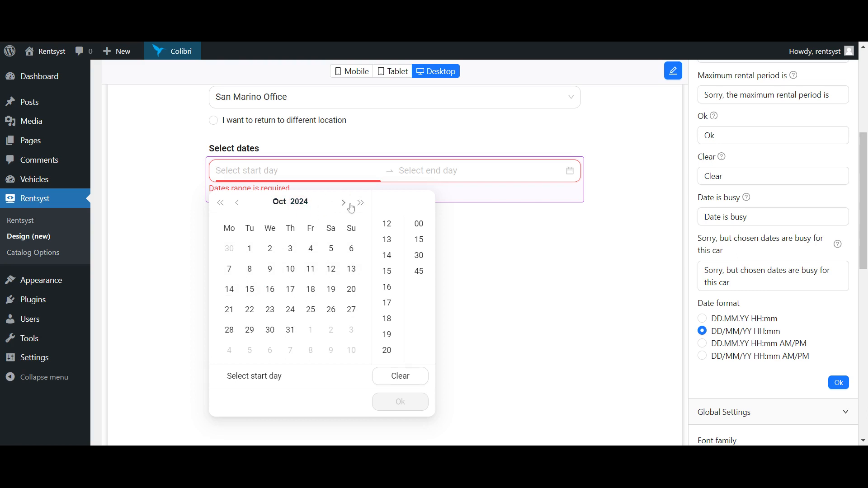
left_click(220, 203)
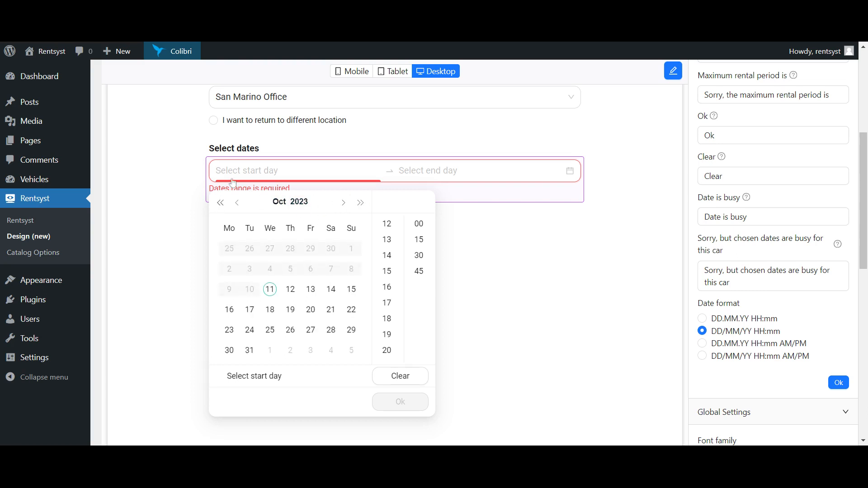
left_click(288, 202)
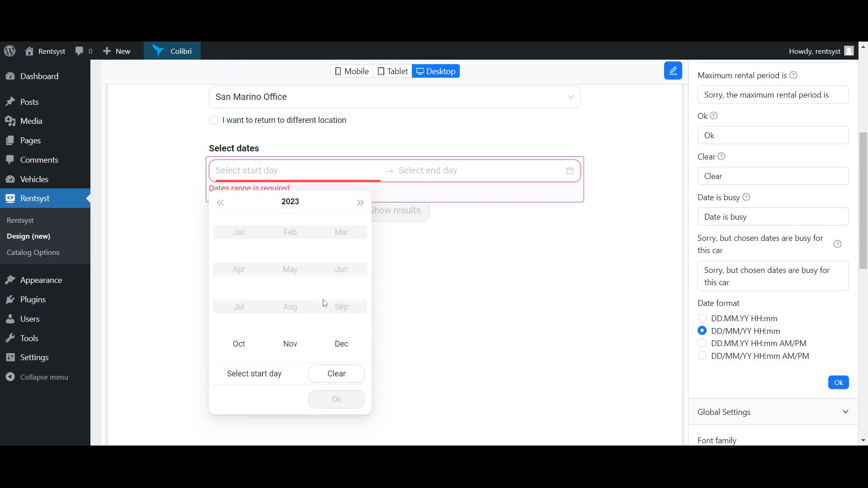
left_click(353, 216)
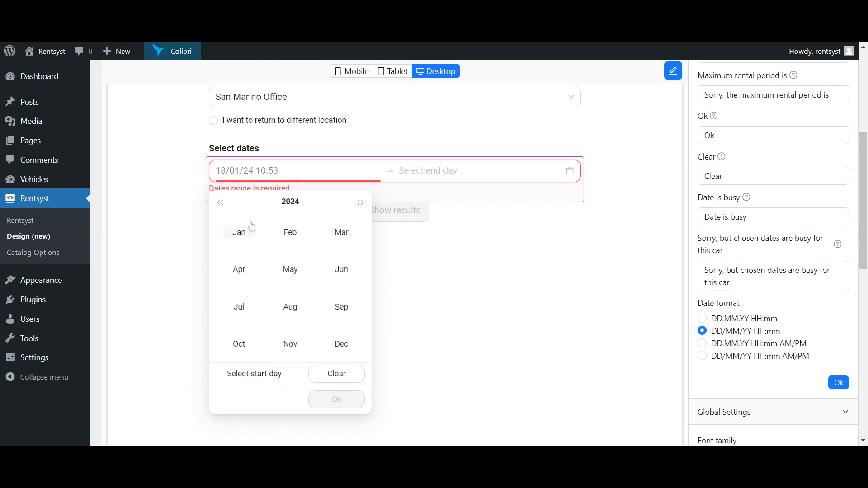
left_click(478, 249)
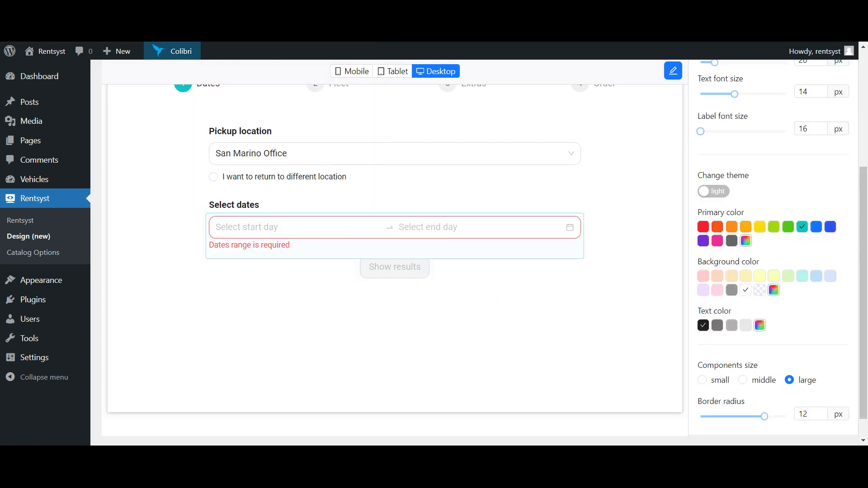
Step: Open the end-day calendar and select the booking form block in the preview
left_click(569, 227)
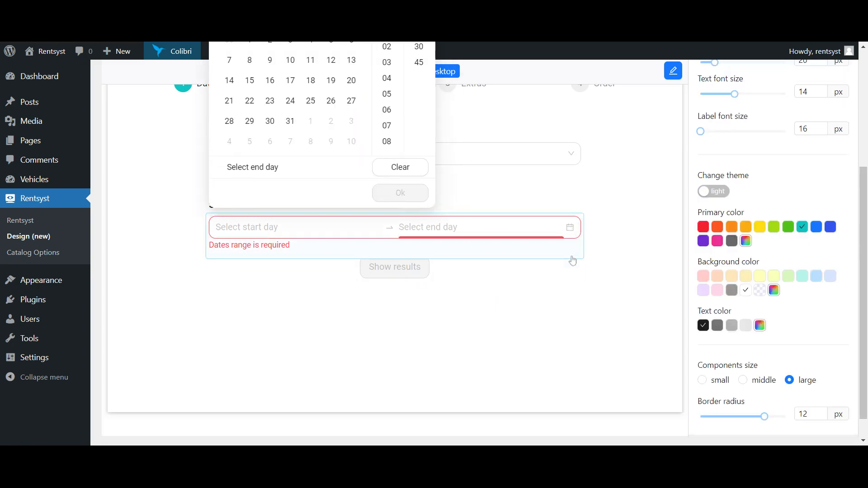
scroll(551, 294, "up", 1)
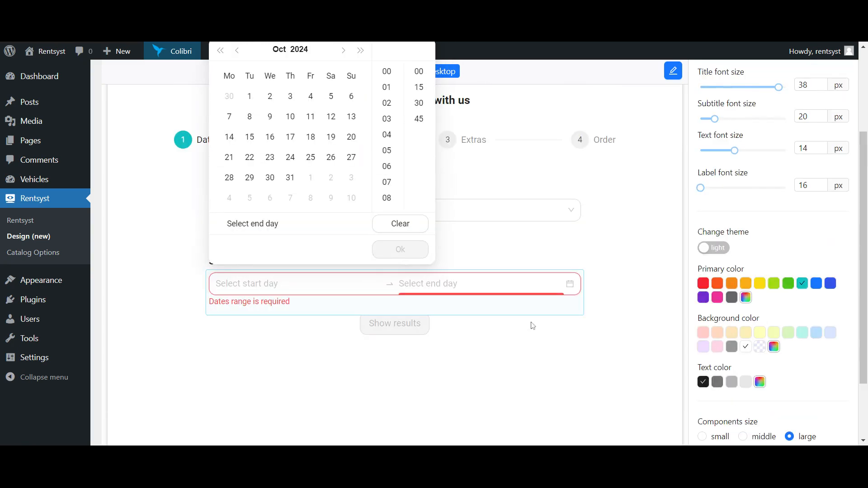
left_click(506, 314)
left_click(580, 358)
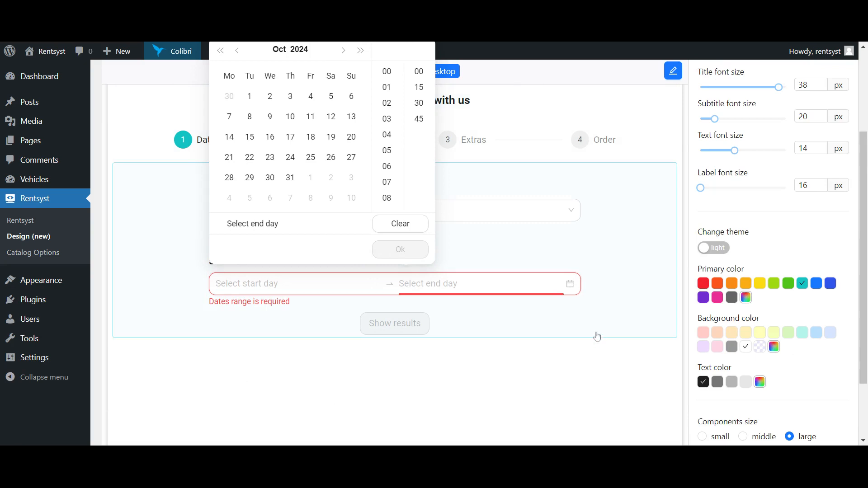
left_click(524, 355)
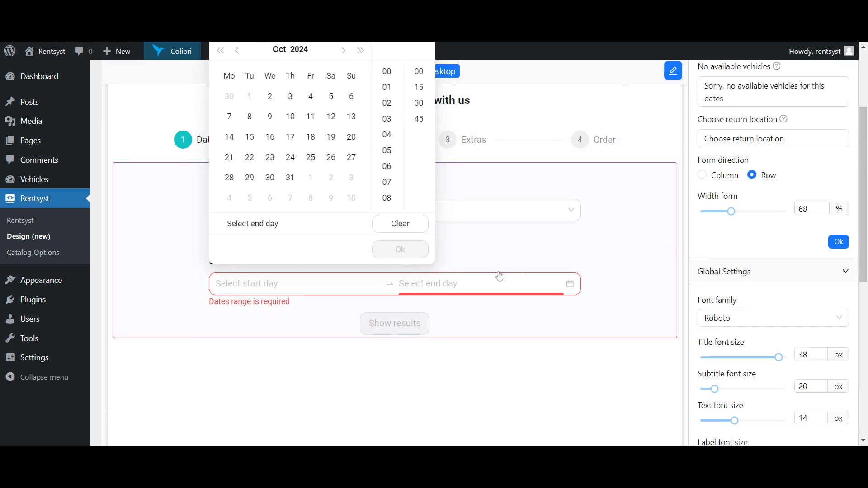
Step: Select the subtitle and page header block, then switch to the Vehicles Catalog page
scroll(359, 270, "up", 1)
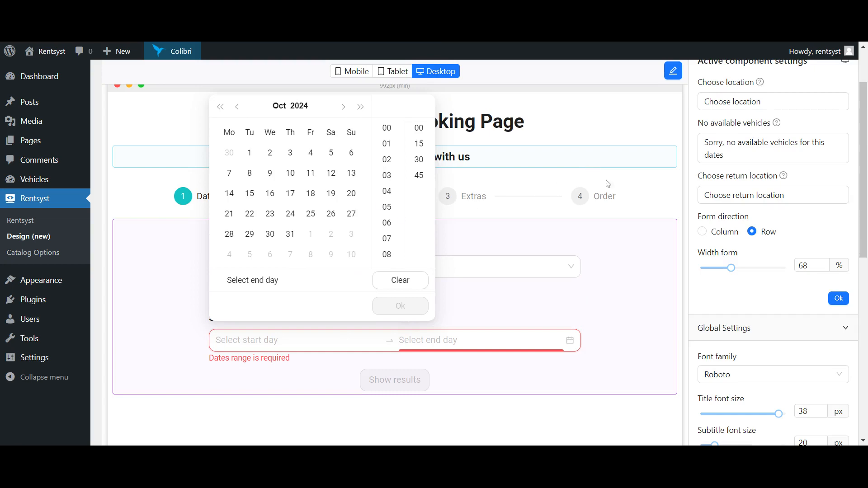
left_click(611, 165)
left_click(650, 185)
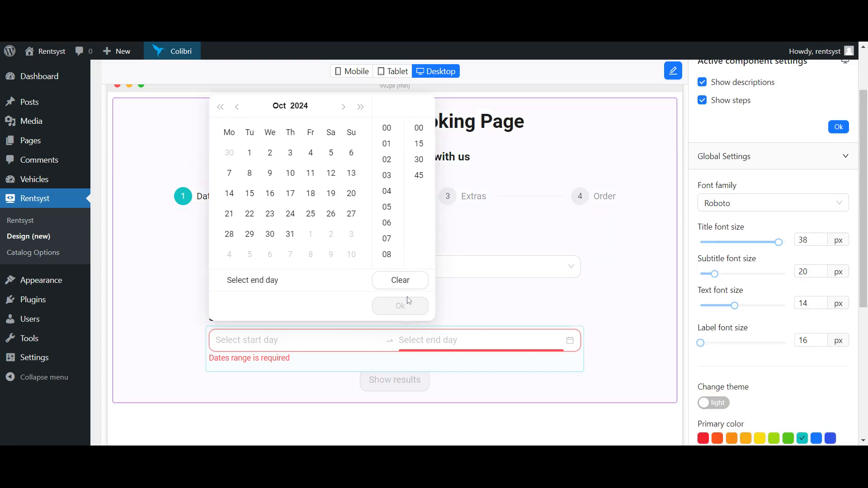
scroll(204, 232, "up", 2)
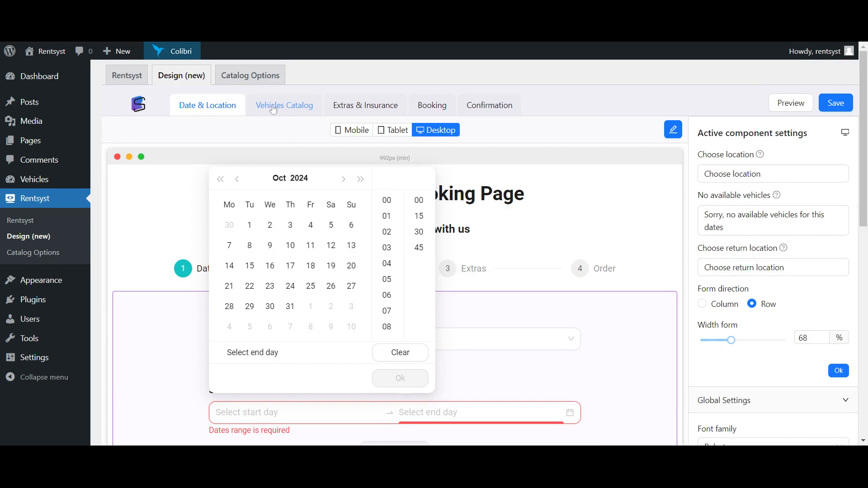
left_click(272, 110)
Step: In Edit Layout, drag the Filters block left of the vehicle results, confirm, and save
left_click_drag(863, 135, 863, 192)
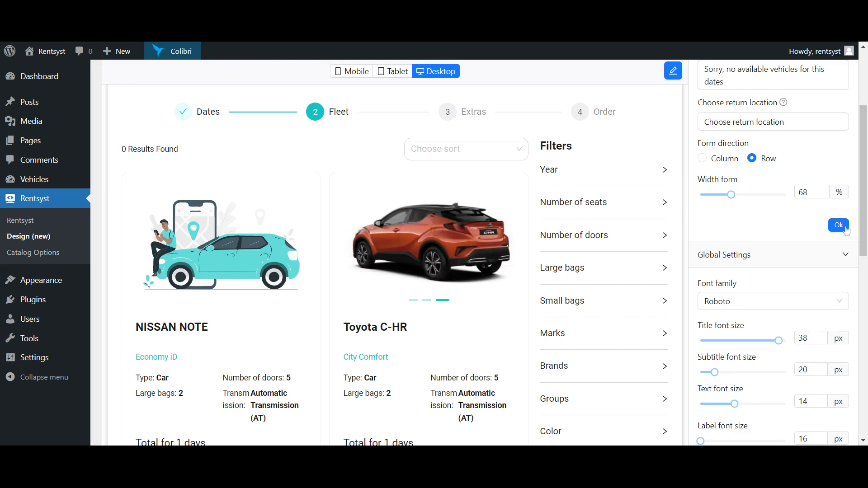
scroll(742, 149, "up", 3)
left_click(672, 97)
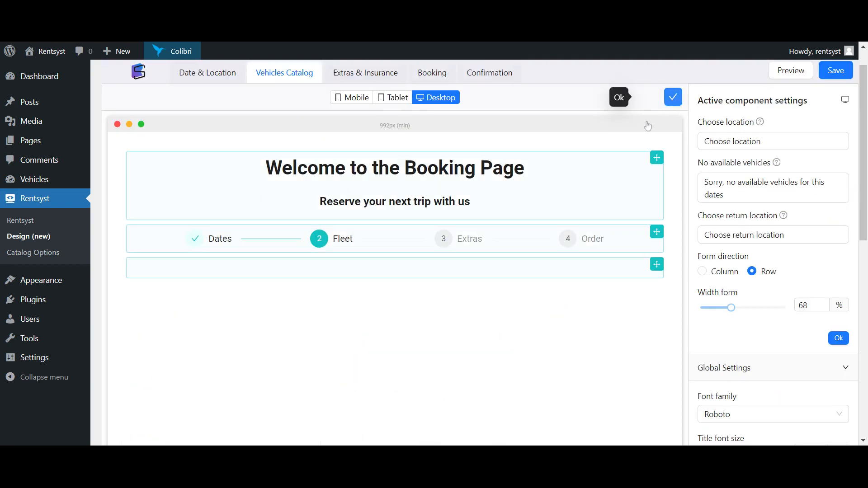
scroll(655, 140, "down", 3)
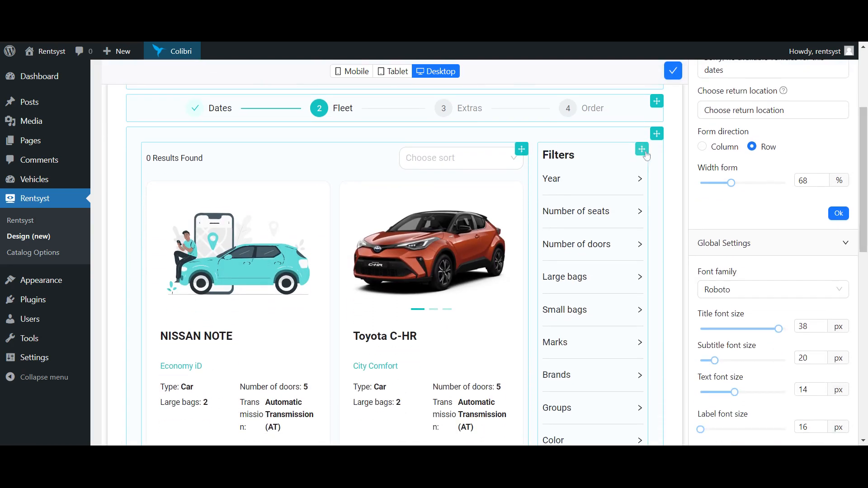
left_click_drag(646, 156, 206, 199)
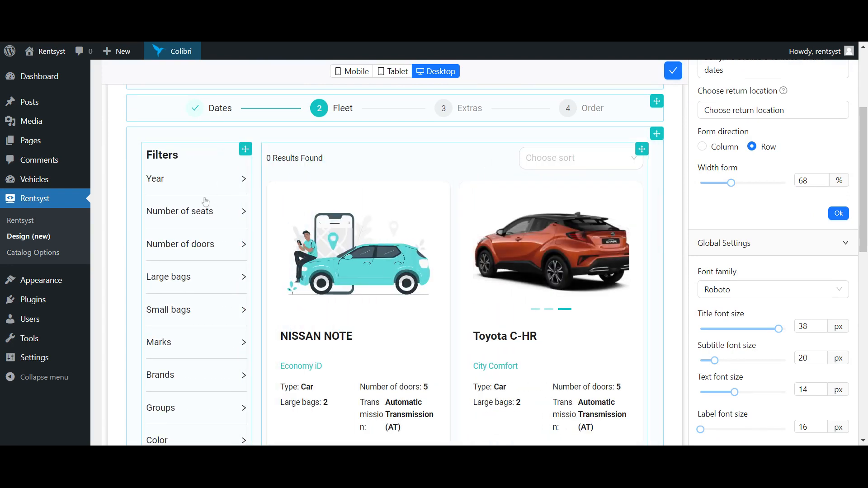
scroll(821, 100, "up", 3)
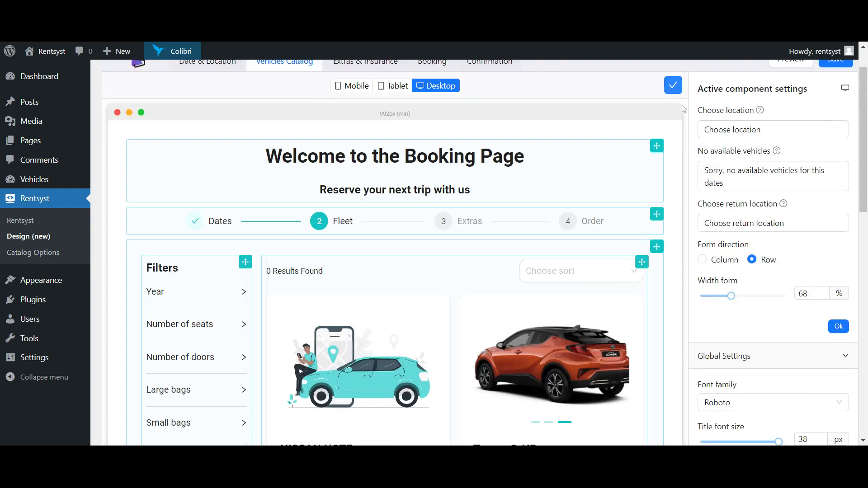
left_click(672, 85)
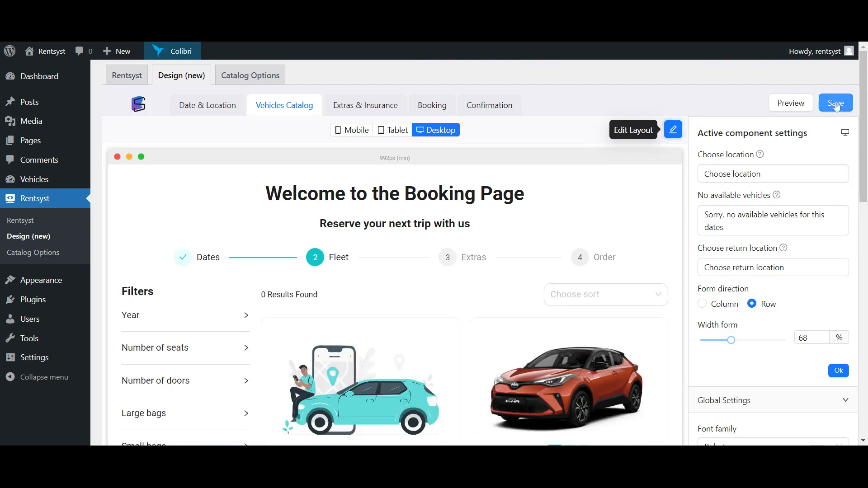
left_click(835, 102)
scroll(406, 181, "down", 3)
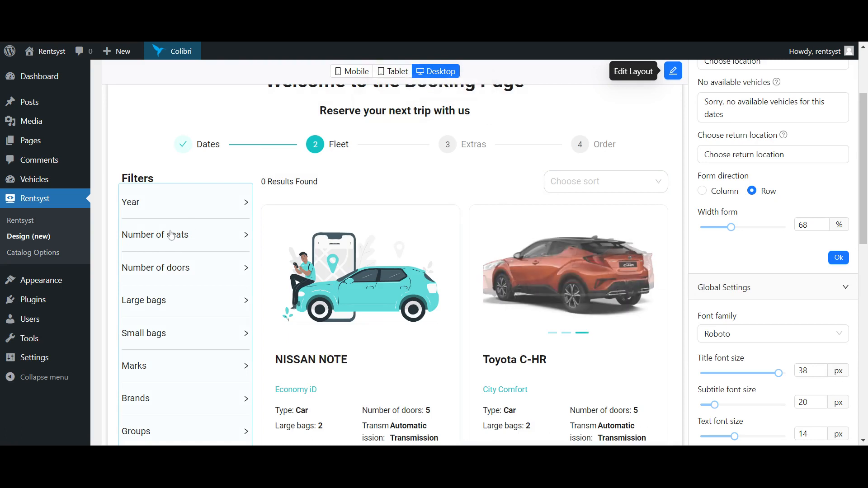
left_click(215, 180)
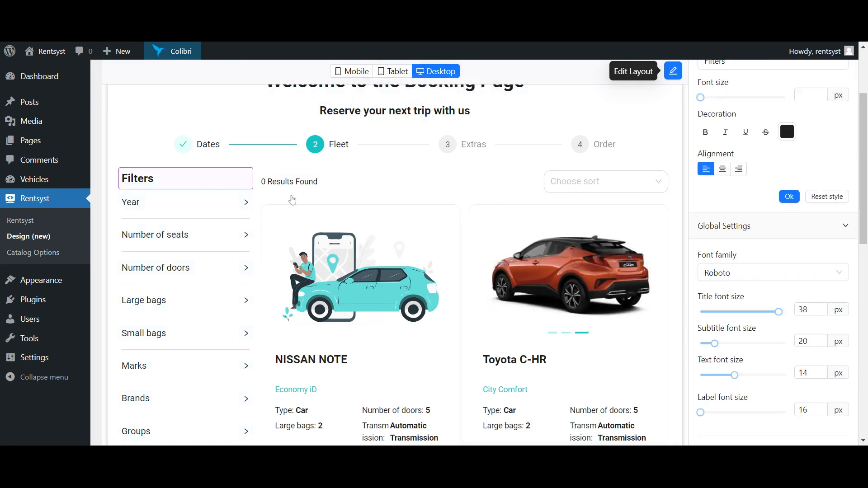
left_click(228, 199)
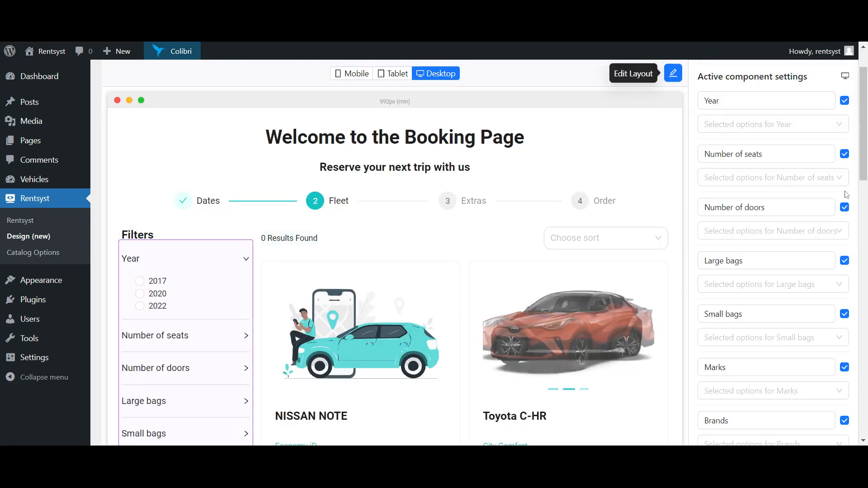
scroll(863, 101, "up", 1)
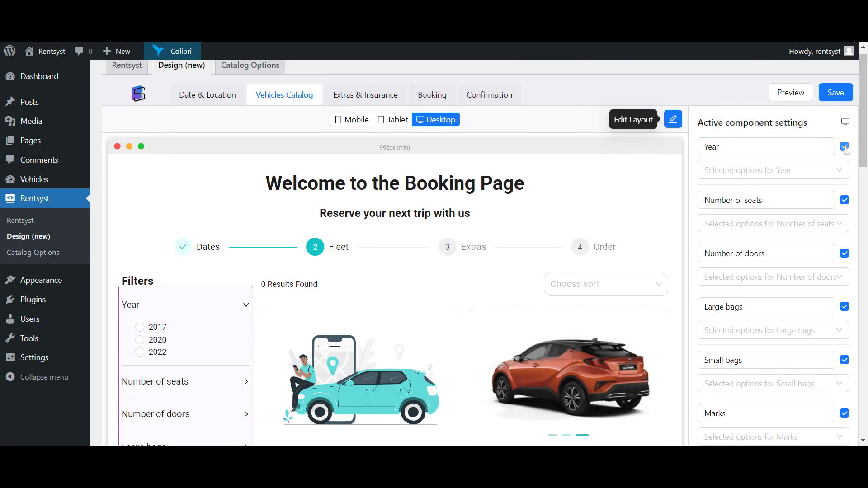
left_click(844, 147)
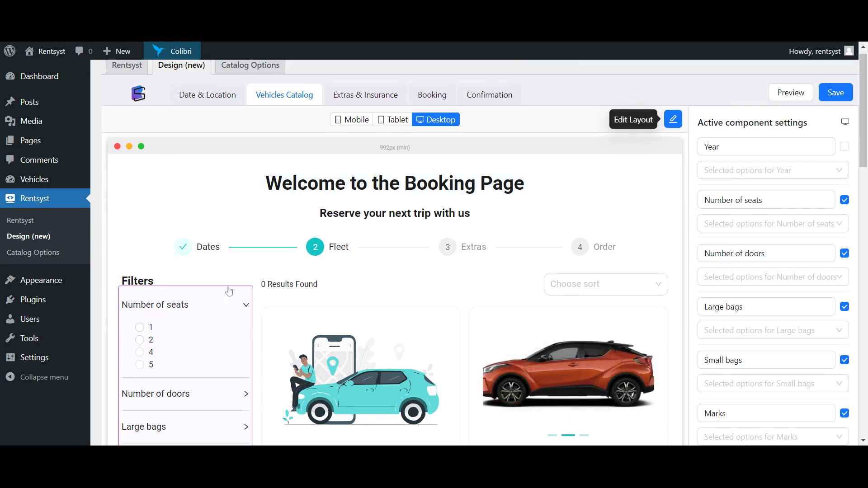
left_click(844, 147)
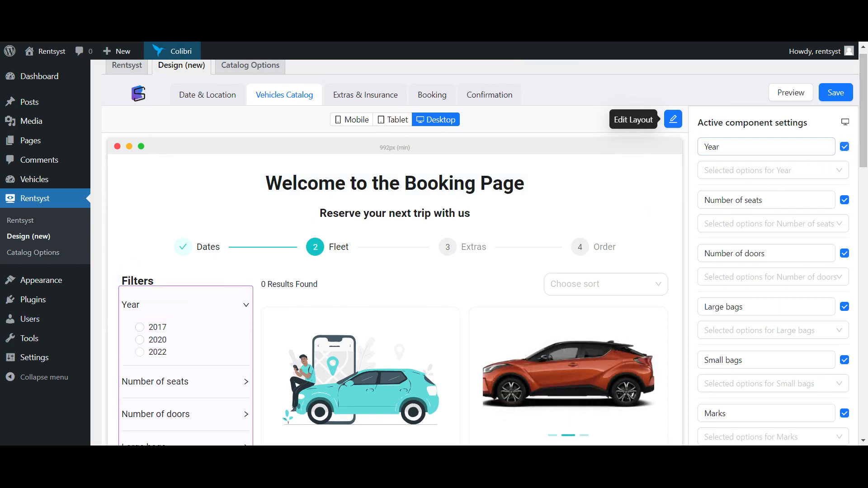
left_click_drag(743, 149, 683, 150)
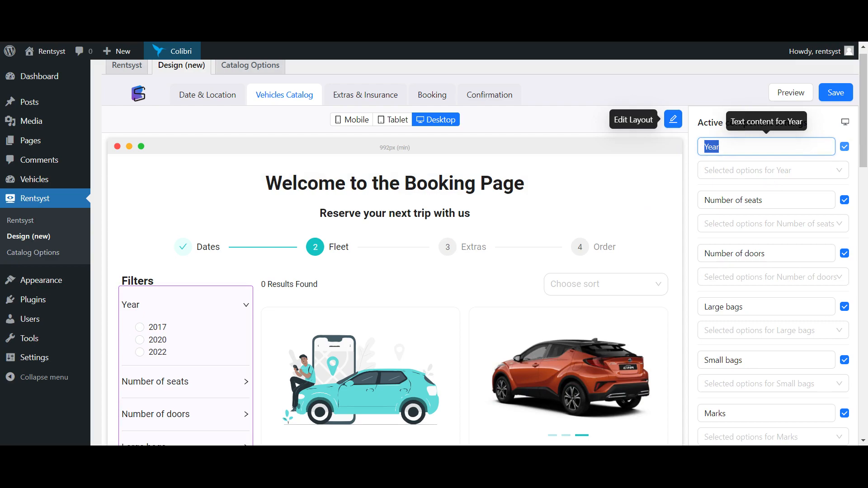
scroll(766, 149, "down", 10)
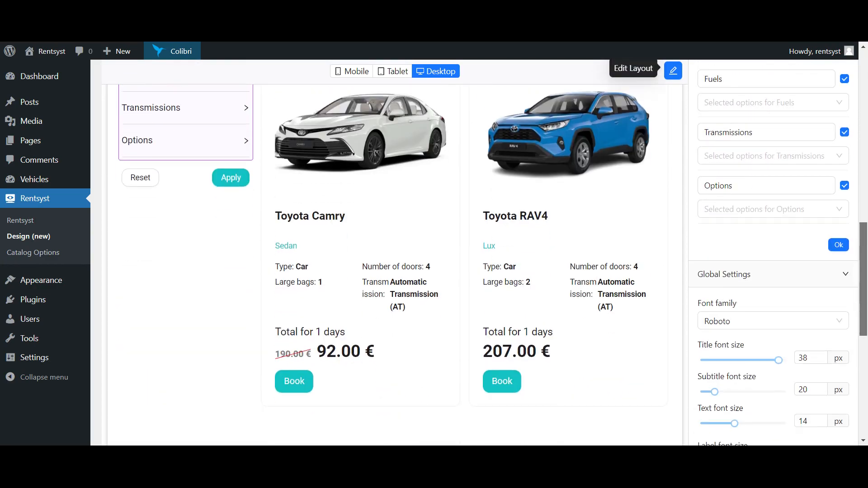
scroll(766, 262, "up", 2)
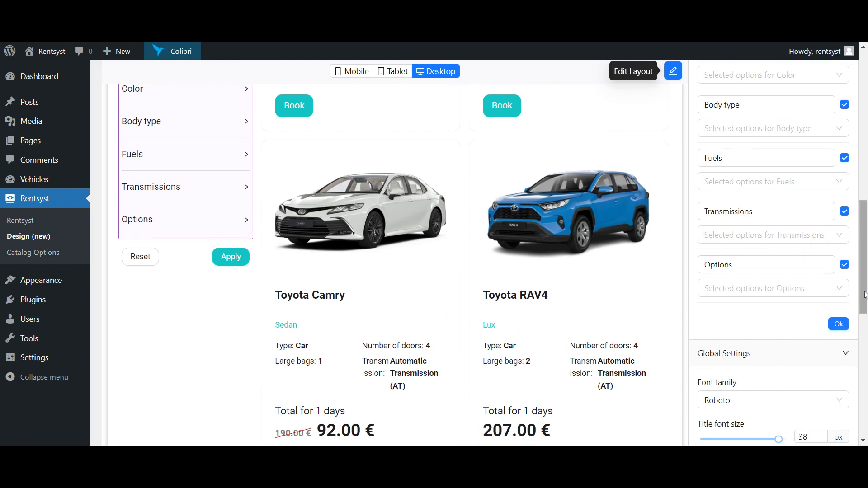
scroll(864, 294, "up", 10)
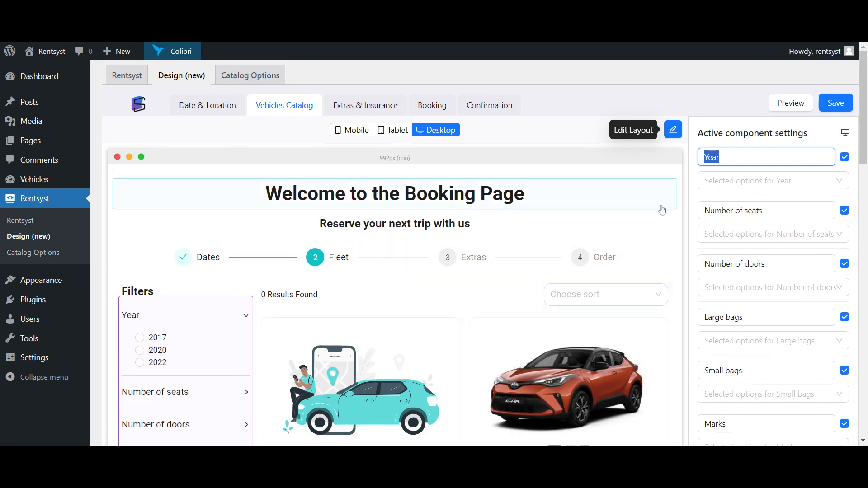
Step: Select the step bar, then the outer catalog component to see its filter and 77% list-width settings
left_click(659, 250)
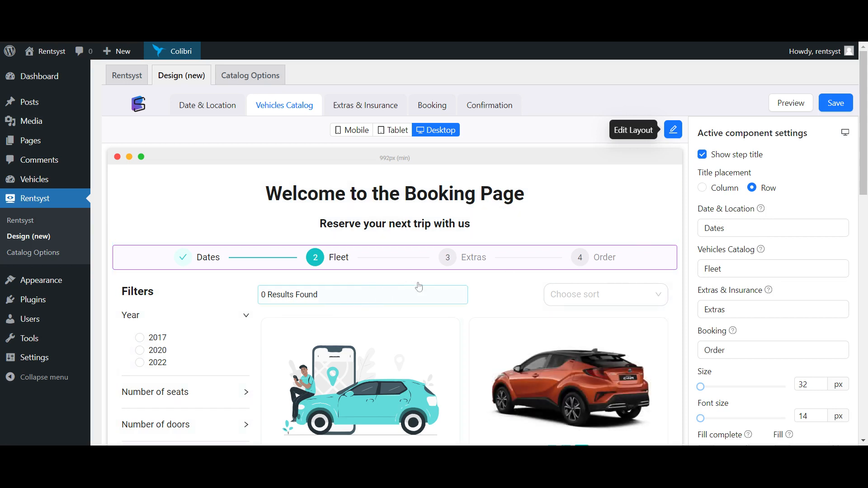
left_click(420, 285)
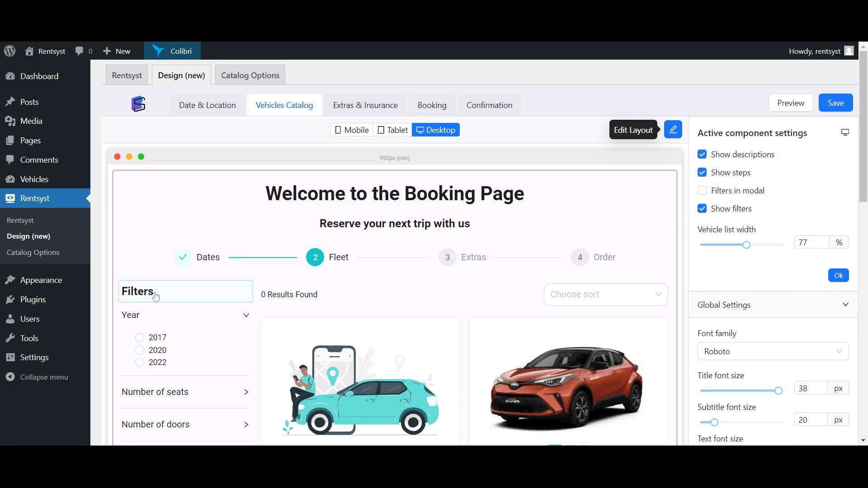
Step: Enable 'Filters in modal' and open the filters pop-up in the editor
left_click(702, 191)
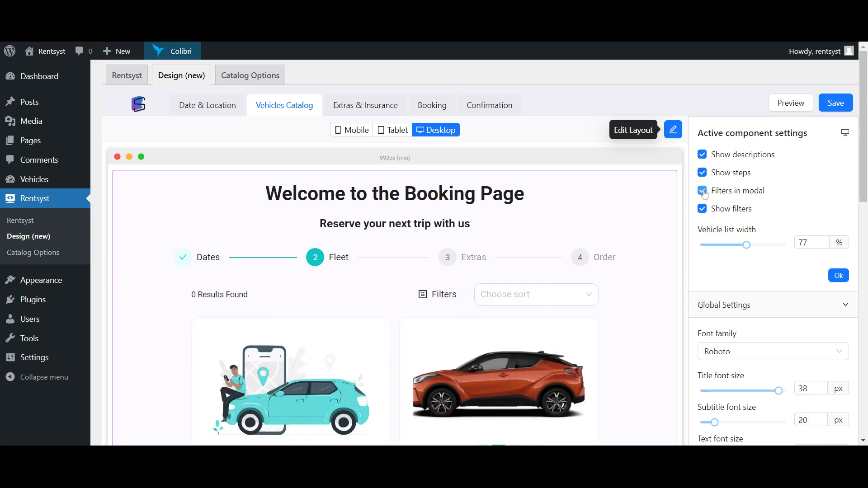
left_click(433, 296)
scroll(468, 140, "down", 2)
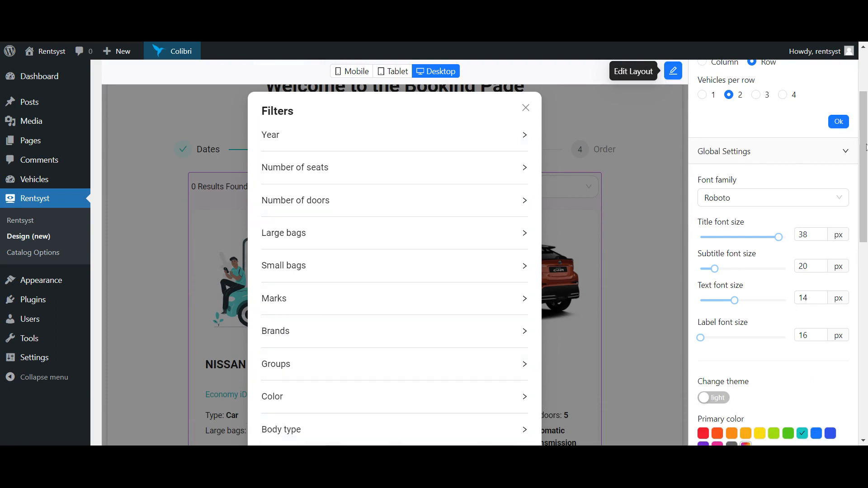
scroll(669, 192, "up", 2)
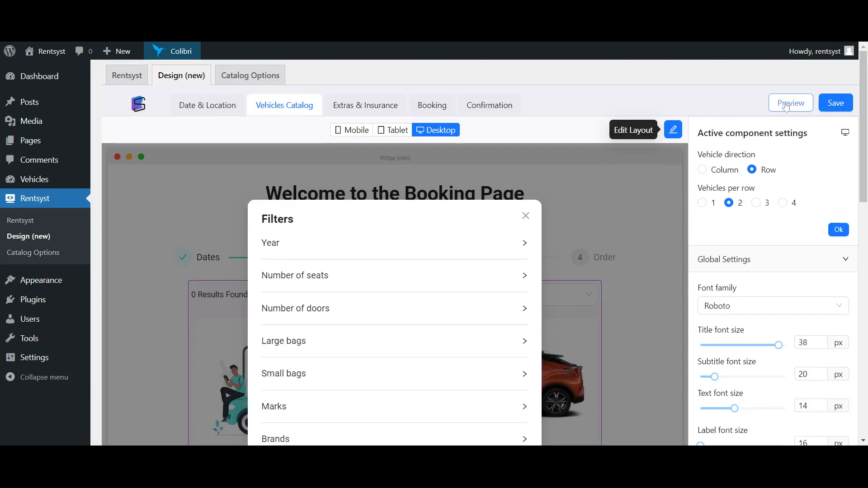
Step: Preview the catalog page, open and close the Filters modal, then reselect the catalog component
left_click(786, 103)
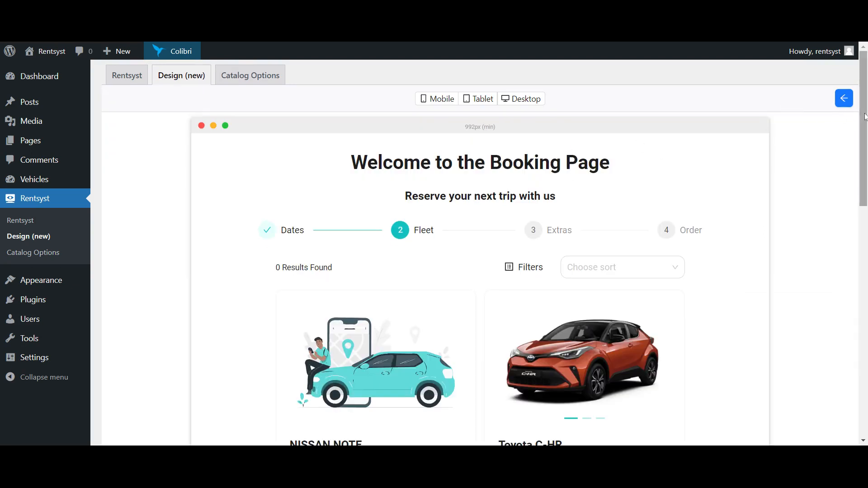
left_click_drag(863, 117, 832, 121)
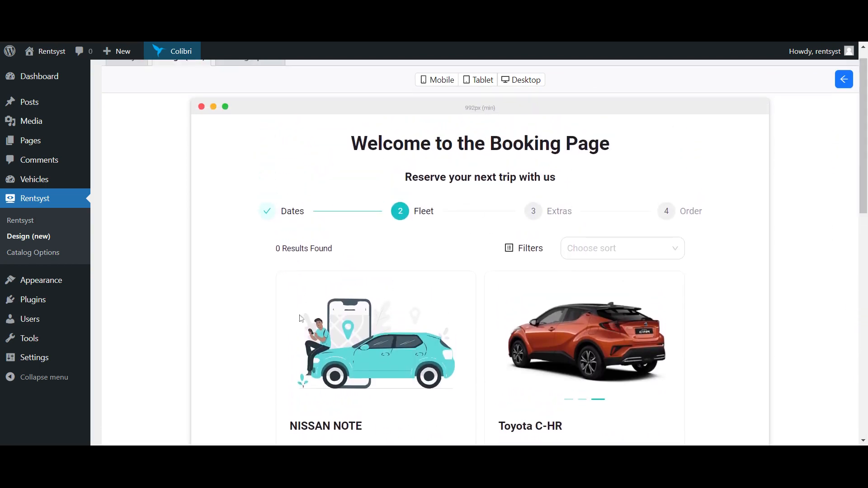
left_click(517, 248)
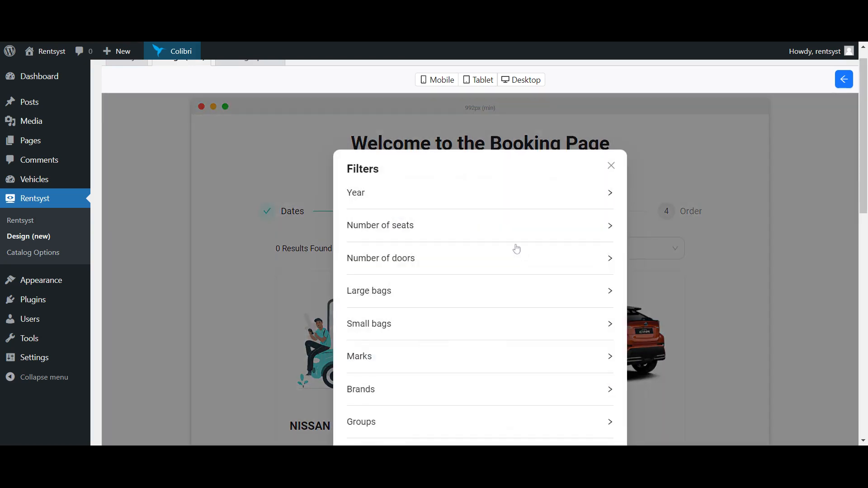
mouse_move(862, 151)
left_mouse_down()
mouse_move(861, 224)
mouse_move(853, 165)
left_mouse_up()
scroll(853, 168, "up", 2)
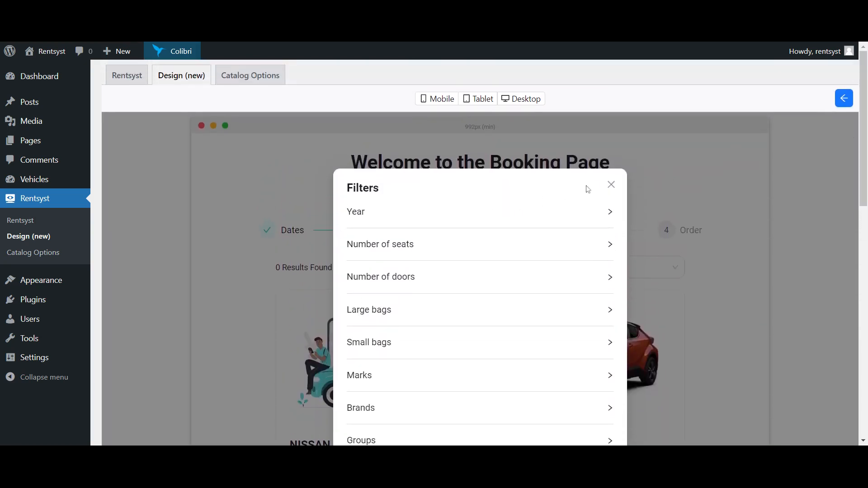
left_click(611, 184)
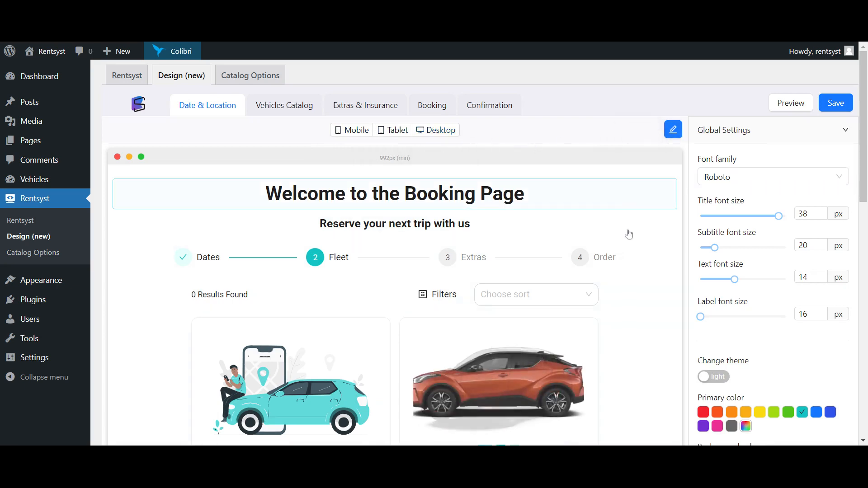
left_click(452, 282)
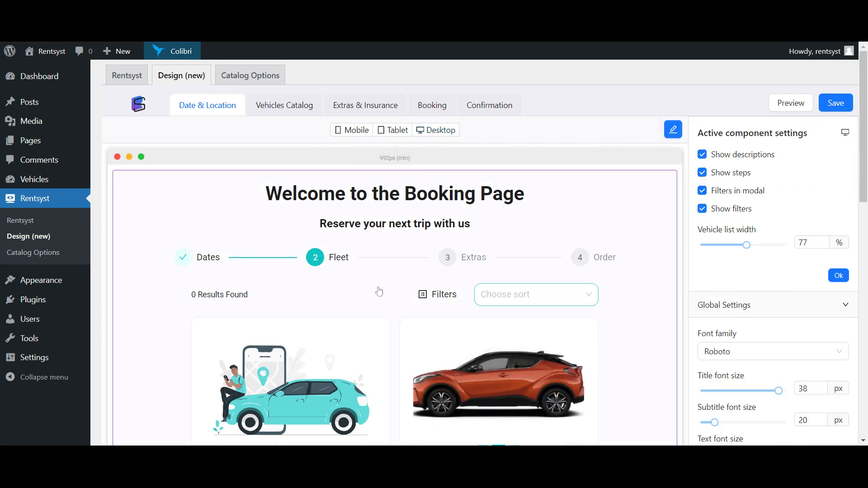
Step: Select the whole catalog component and uncheck 'Filters in modal'
left_click(506, 290)
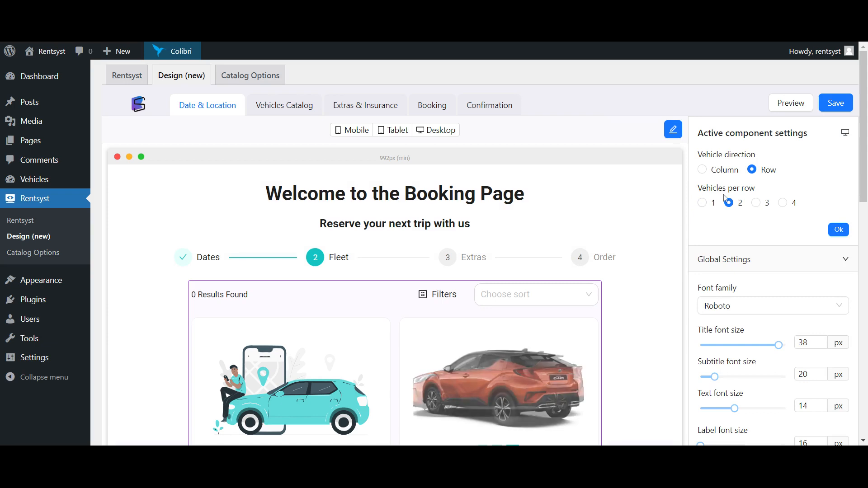
left_click(376, 294)
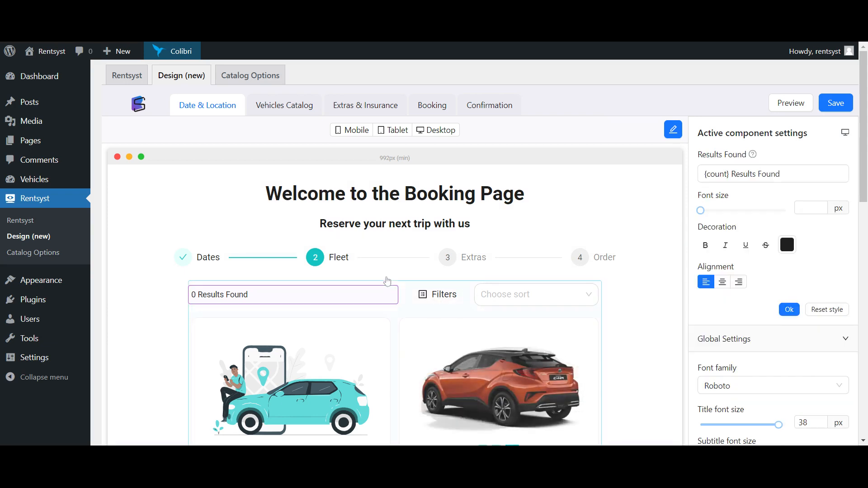
left_click(351, 131)
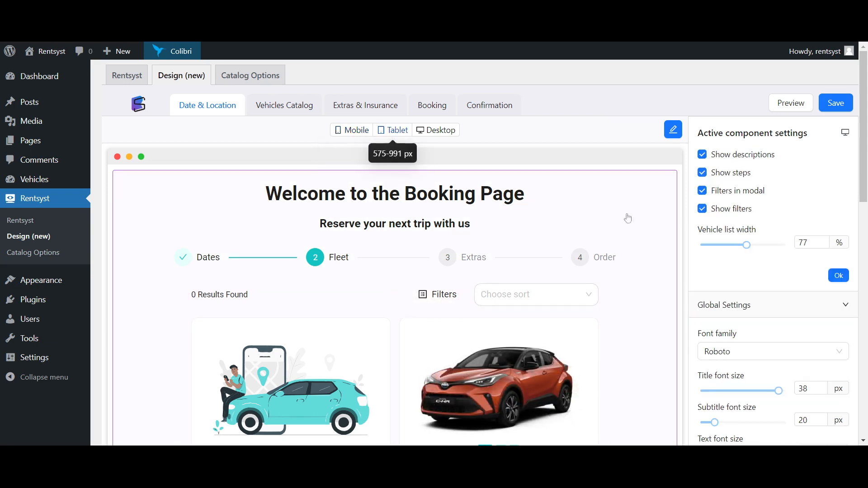
left_click(720, 192)
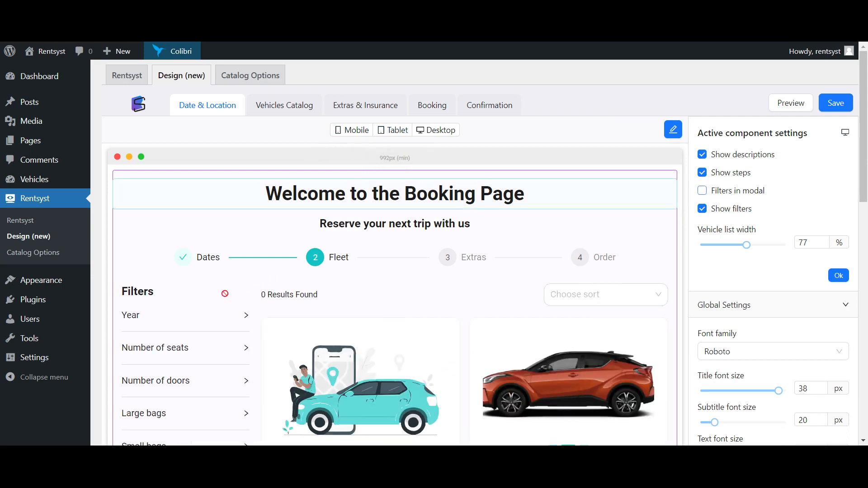
Step: Select the vehicle list to show its Row direction, 2-per-row settings
left_click(495, 296)
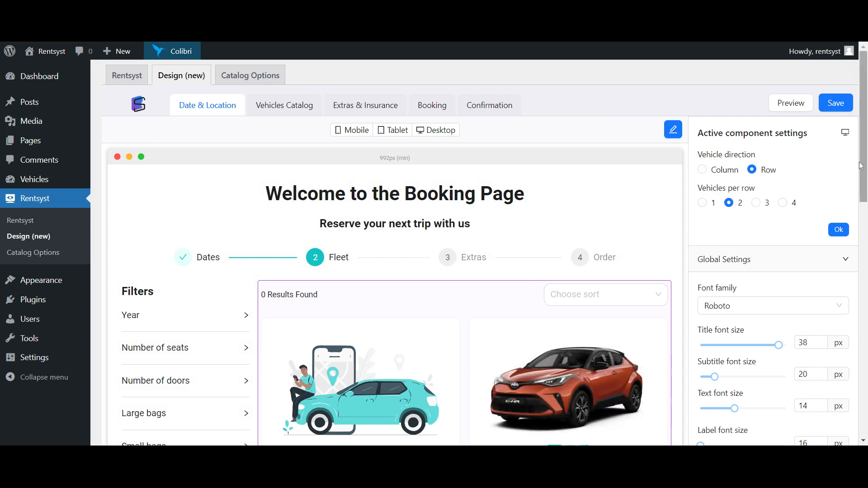
scroll(864, 173, "down", 1)
left_click_drag(864, 173, 864, 180)
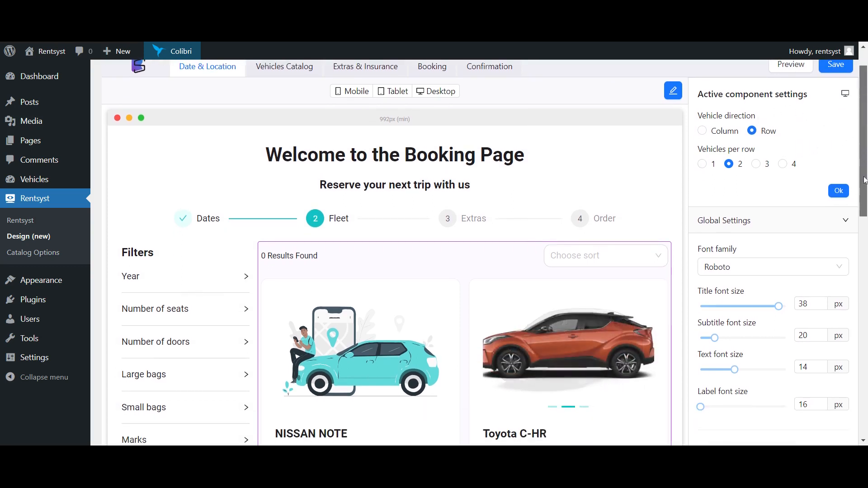
left_click_drag(864, 179, 865, 185)
scroll(864, 185, "up", 1)
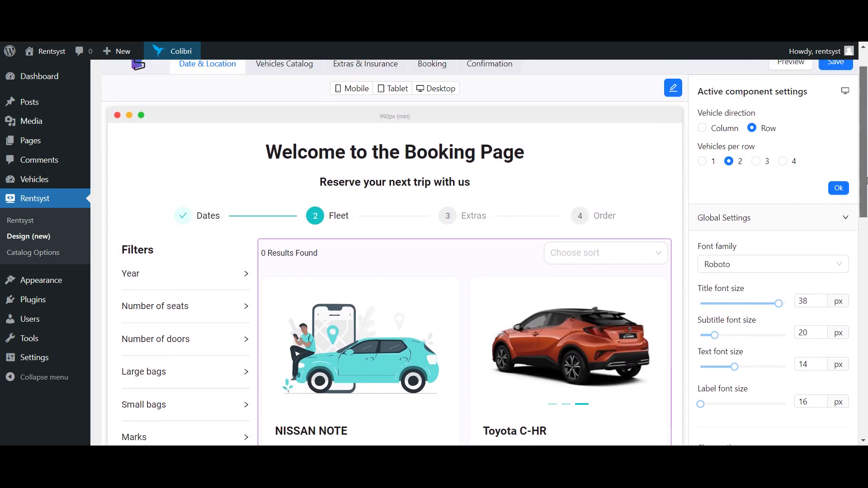
left_click(538, 237)
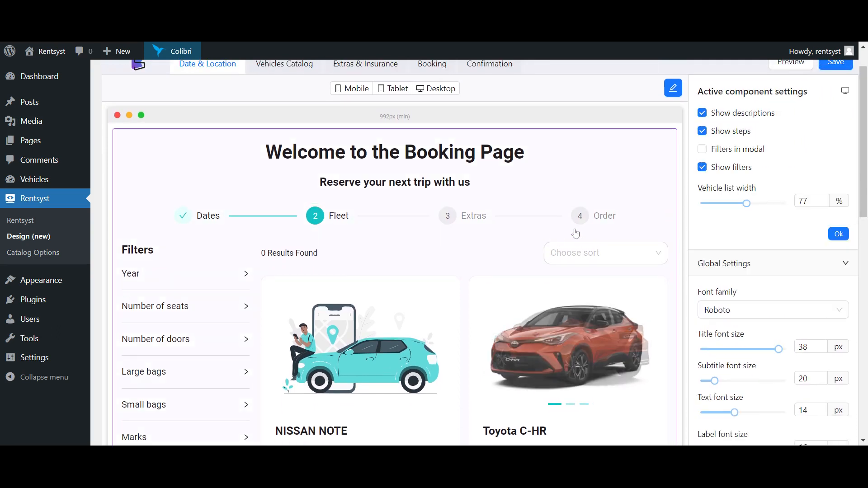
left_click_drag(699, 194, 760, 189)
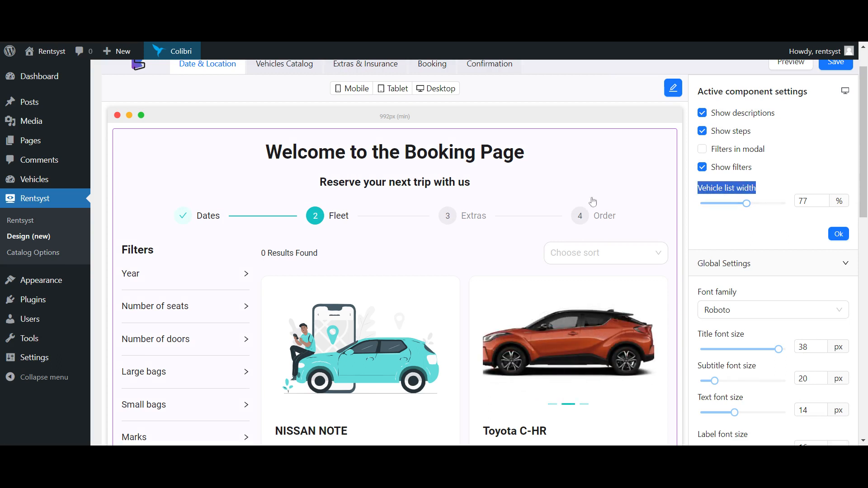
left_click_drag(746, 204, 716, 207)
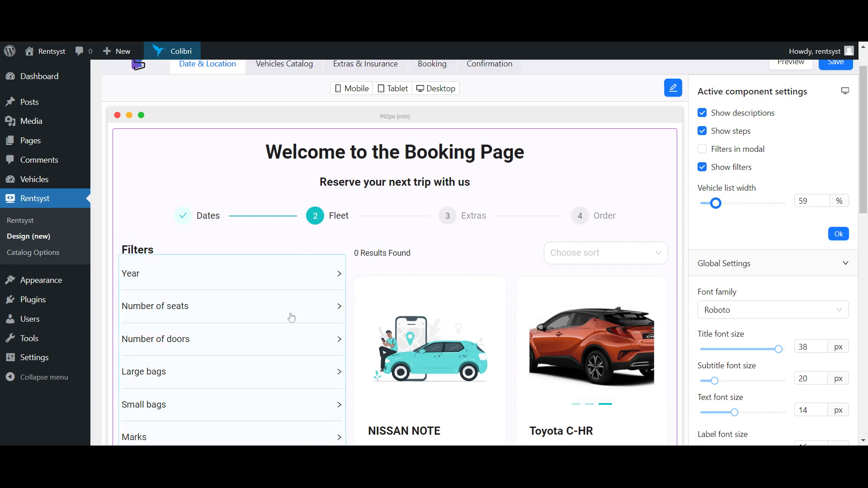
left_click_drag(718, 207, 746, 204)
left_click(833, 234)
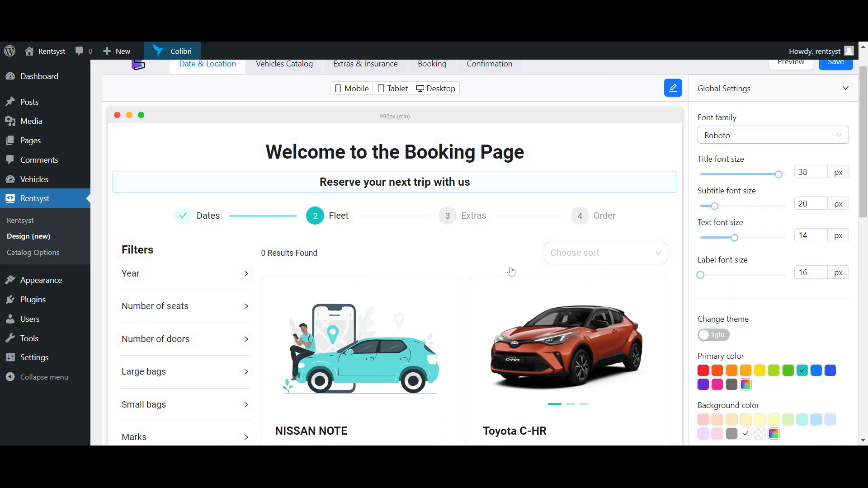
left_click(449, 270)
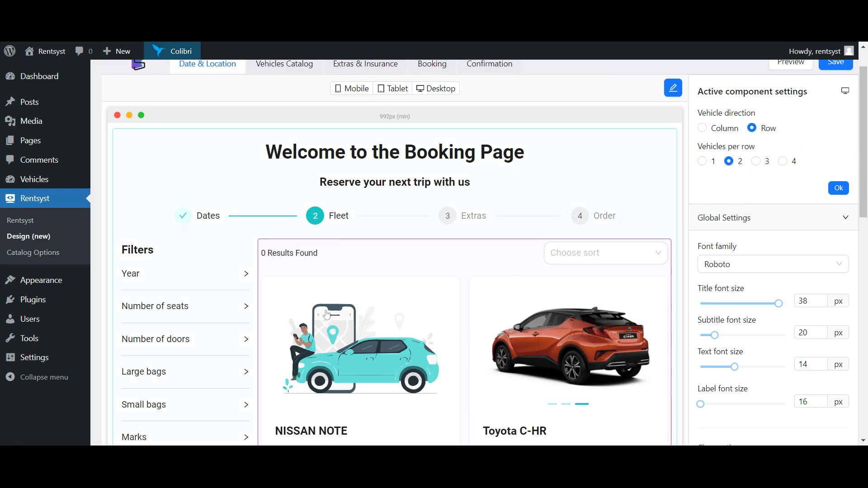
Step: Compare one, two and three vehicles per row in the catalog, settling on two per row
left_click(702, 162)
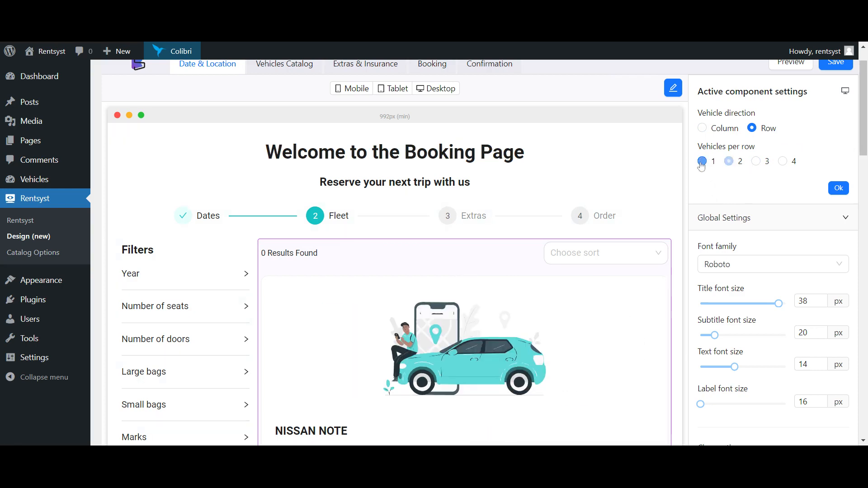
scroll(487, 213, "down", 15)
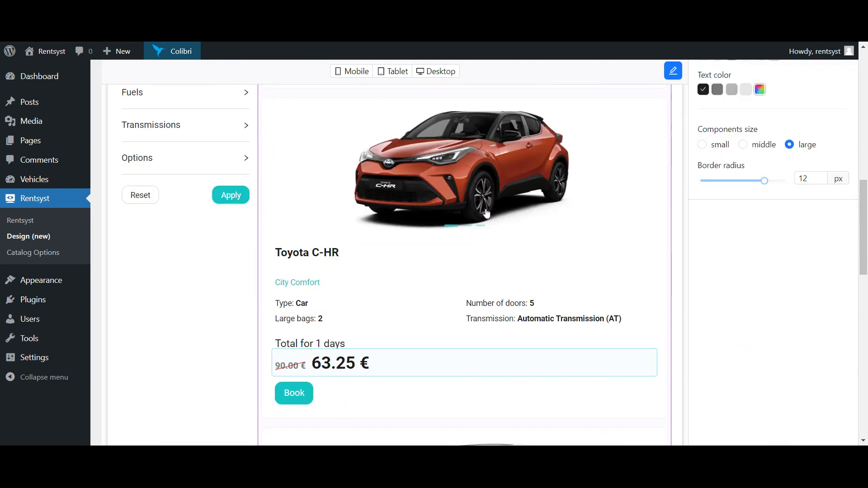
scroll(487, 212, "down", 8)
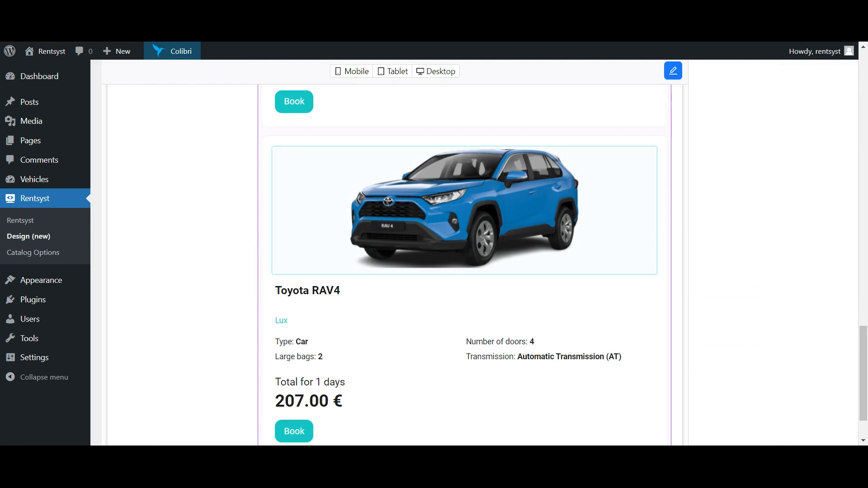
scroll(465, 226, "up", 20)
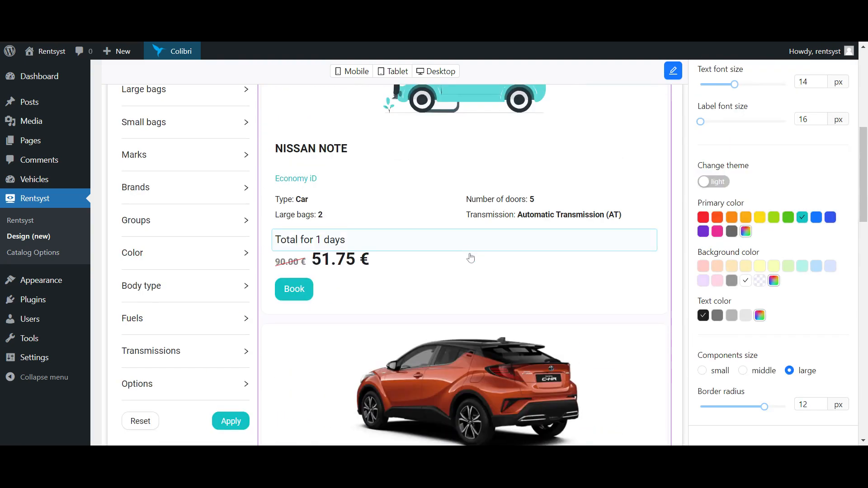
scroll(482, 263, "up", 7)
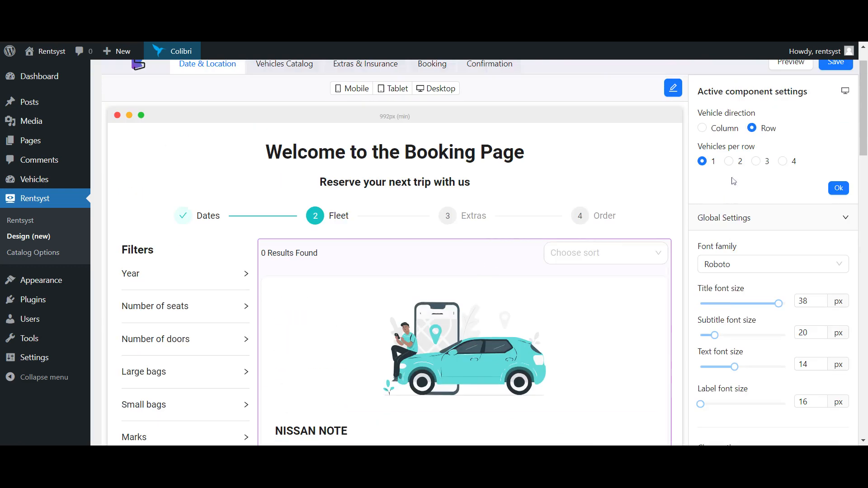
left_click(728, 162)
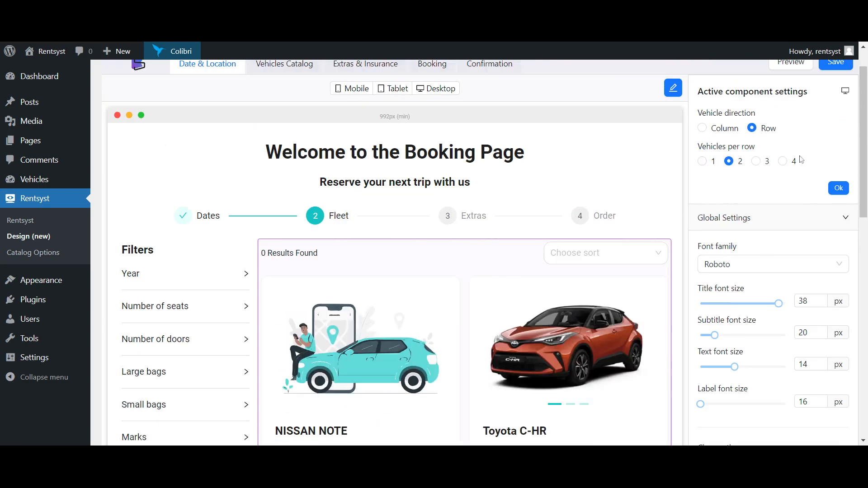
left_click(756, 161)
scroll(494, 284, "down", 3)
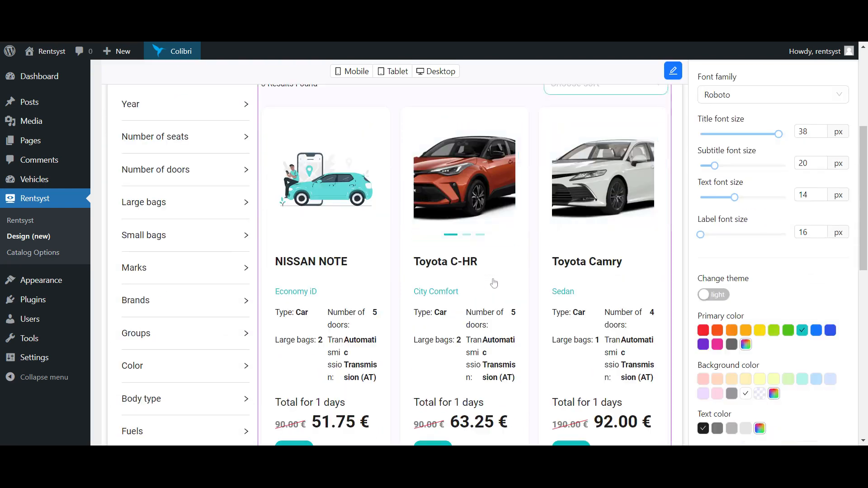
scroll(496, 280, "up", 2)
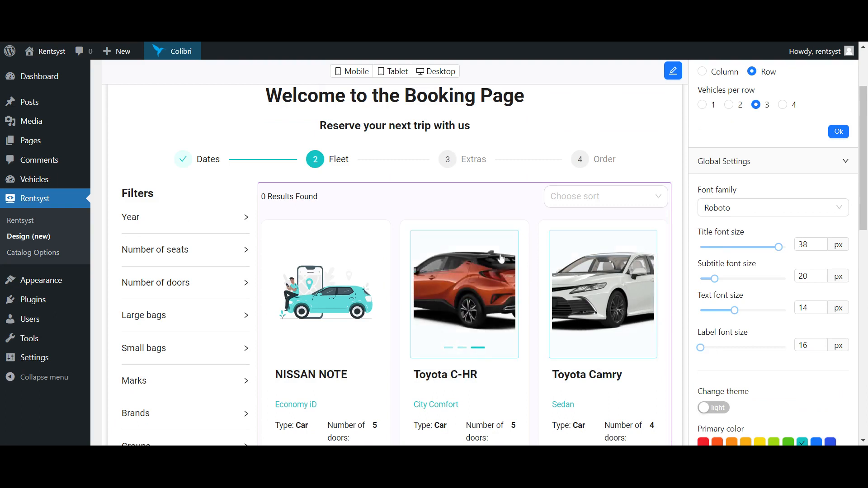
scroll(505, 259, "up", 1)
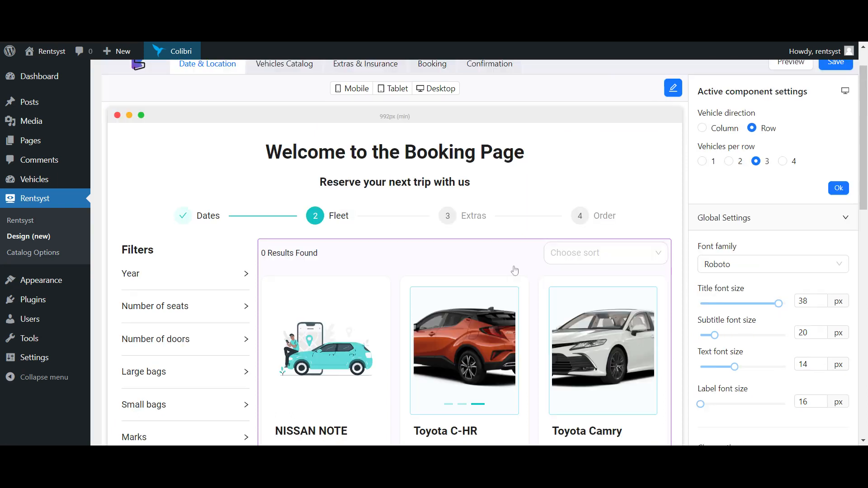
left_click(731, 165)
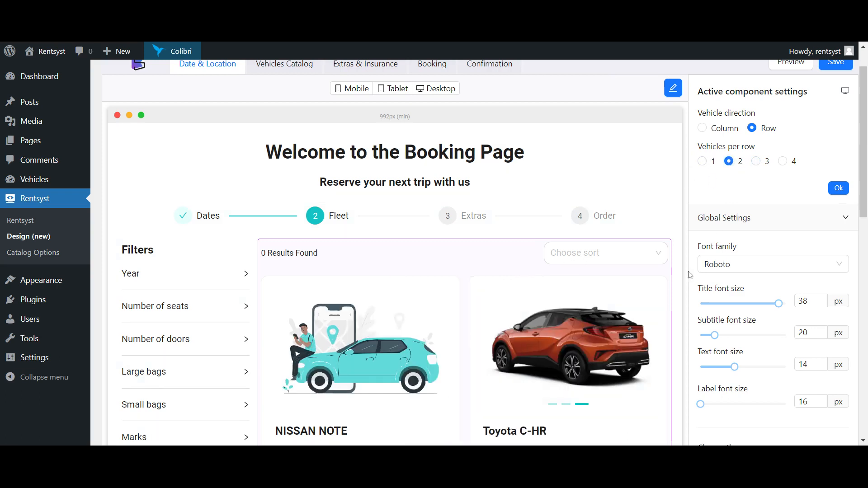
Step: Try image-beside-details cards at one per row, then restore image-above-details with two per row
left_click(701, 129)
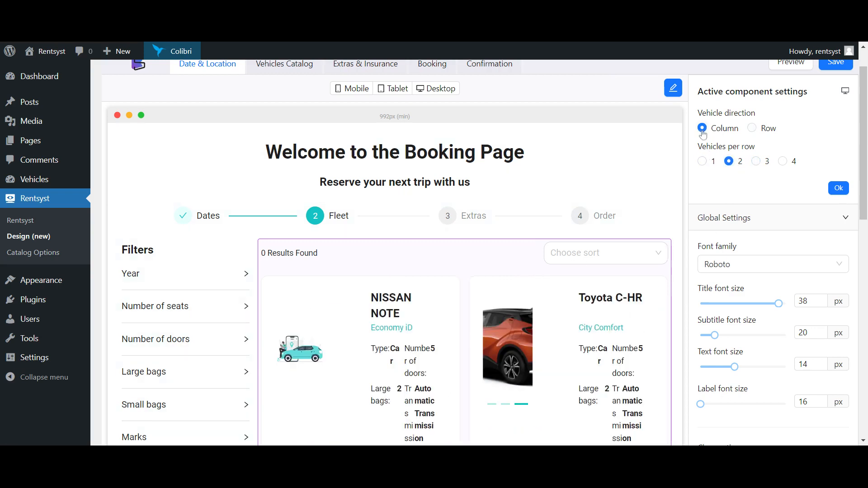
left_click(701, 161)
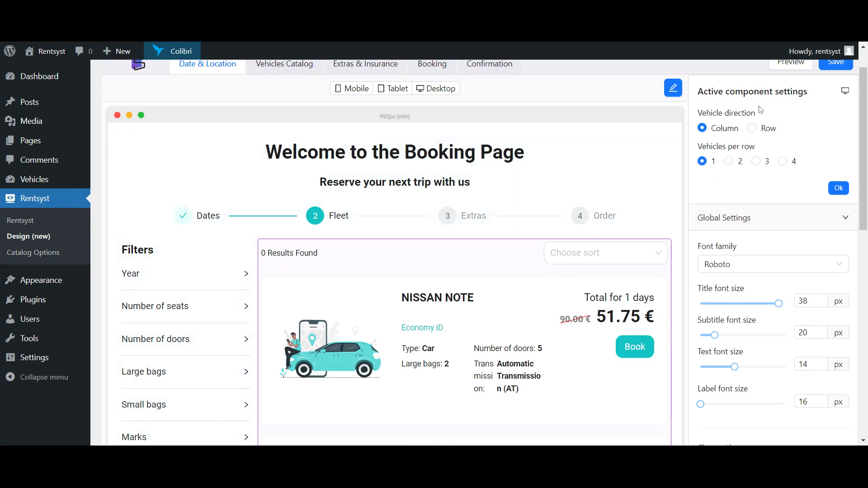
scroll(383, 270, "down", 4)
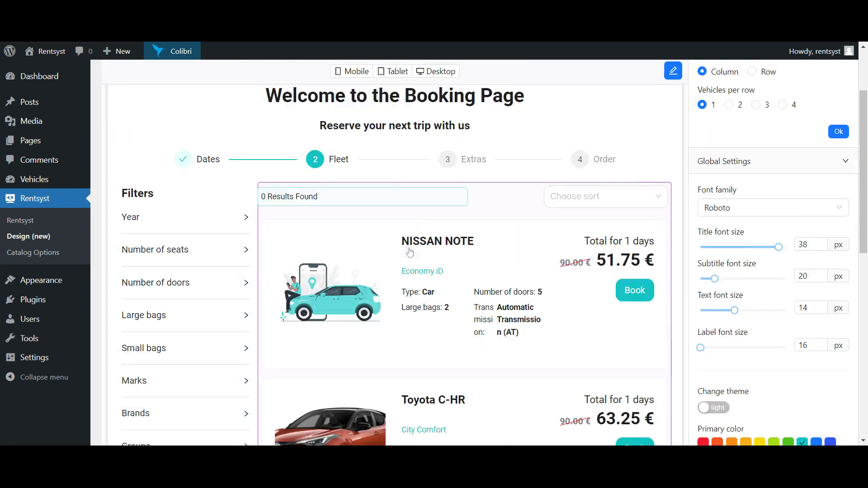
scroll(403, 240, "down", 5)
scroll(404, 239, "down", 3)
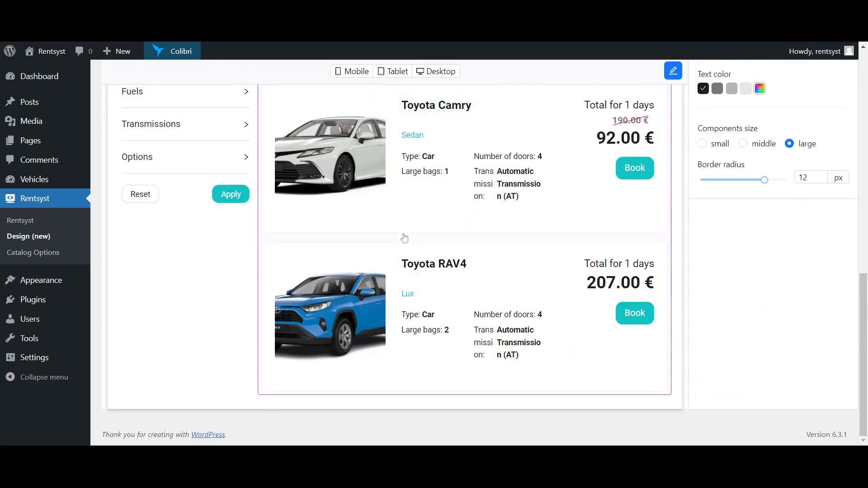
scroll(403, 240, "up", 10)
scroll(419, 257, "up", 3)
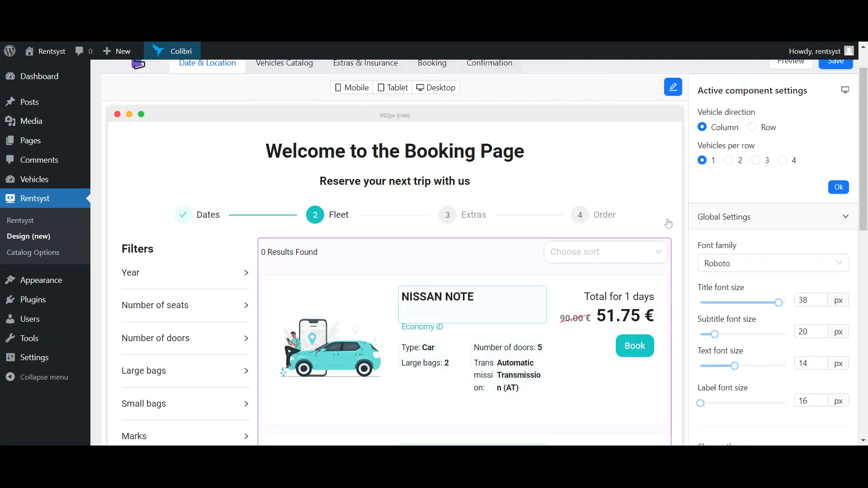
left_click(751, 127)
left_click(729, 160)
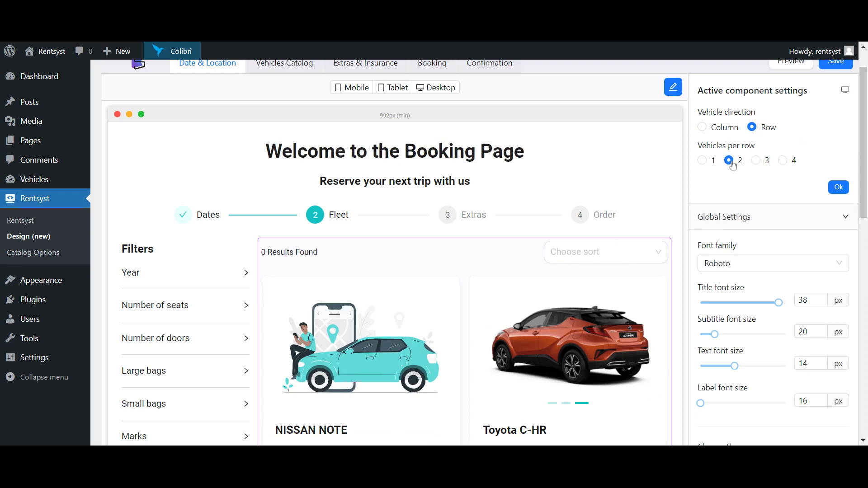
Step: Confirm the catalog layout, then inspect the vehicle results layout and title styling settings
mouse_move(863, 138)
left_mouse_down()
mouse_move(865, 160)
mouse_move(864, 151)
left_mouse_up()
left_click(840, 150)
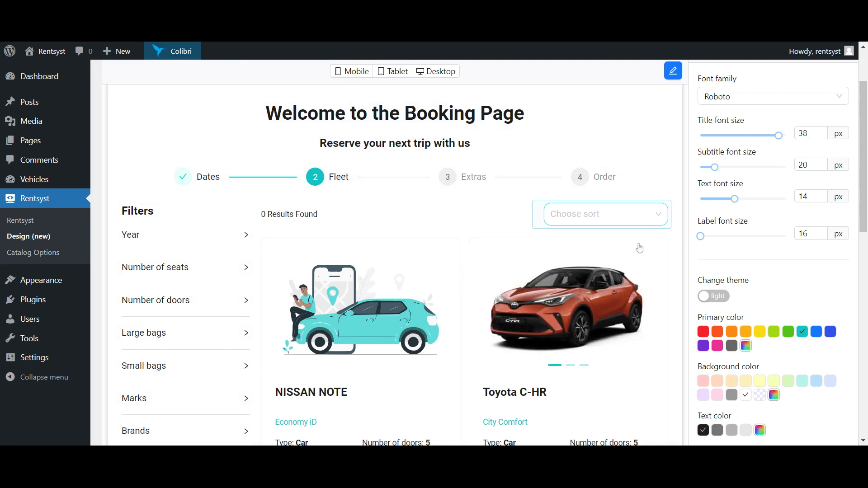
left_click(502, 219)
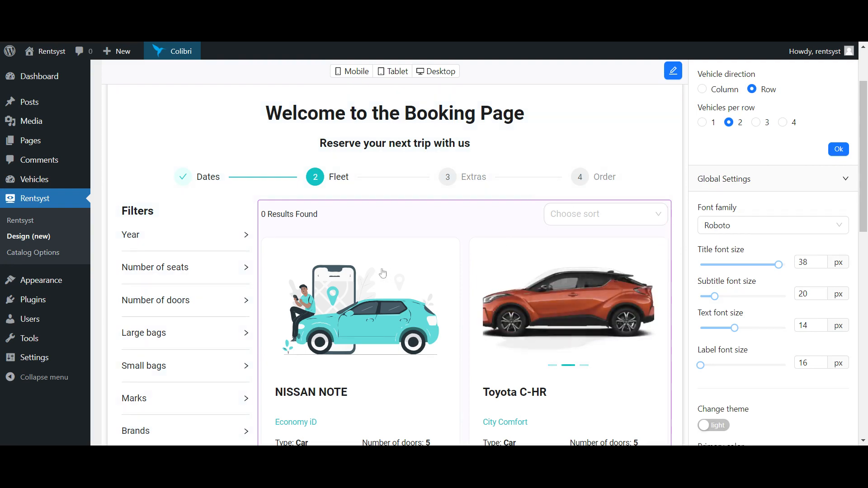
left_click(442, 399)
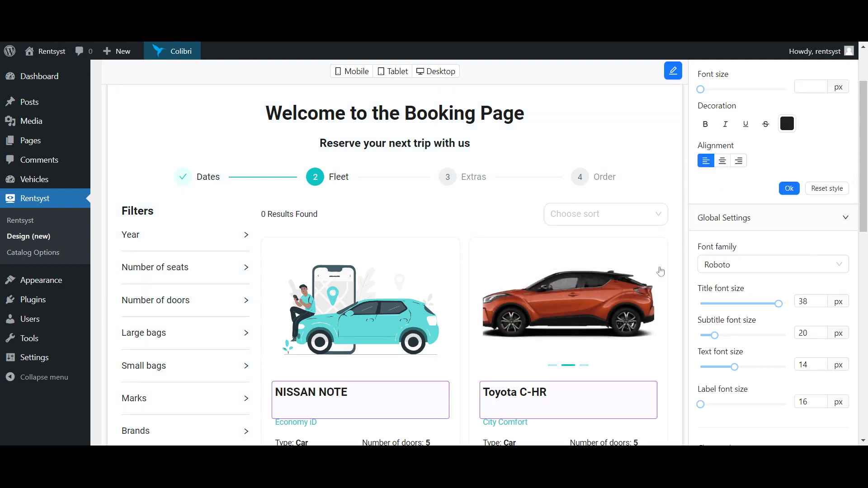
scroll(660, 271, "up", 2)
scroll(511, 226, "down", 3)
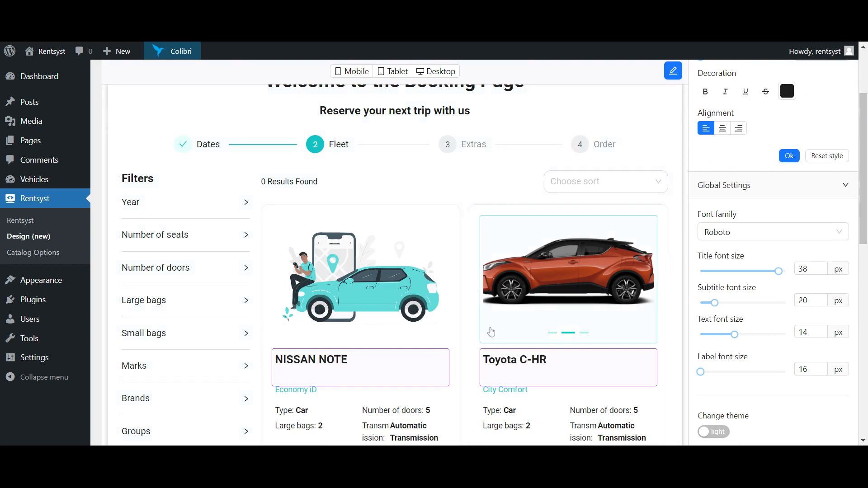
left_click(467, 249)
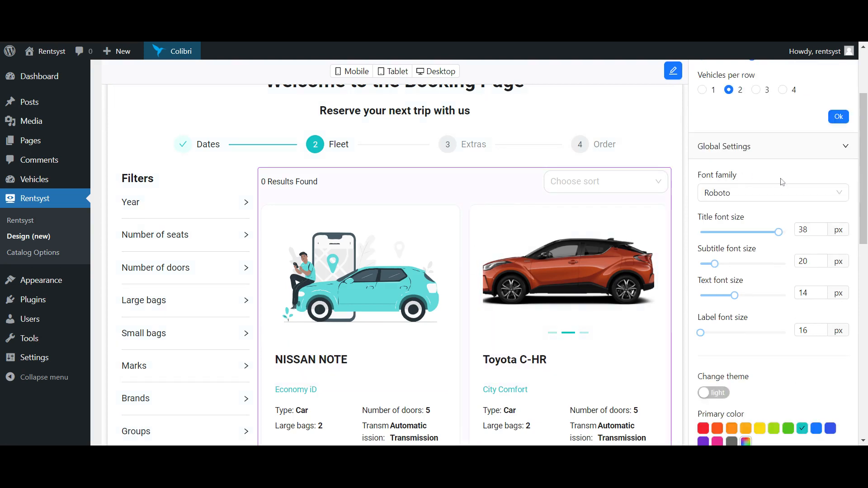
Step: Check the results container and title settings, ending on the vehicle parameters list settings
scroll(740, 180, "up", 2)
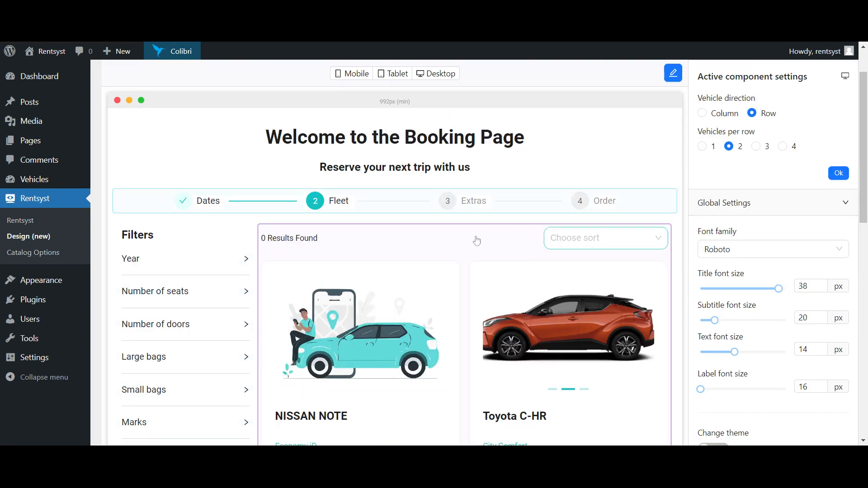
mouse_move(864, 141)
left_mouse_down()
mouse_move(865, 125)
mouse_move(865, 142)
left_mouse_up()
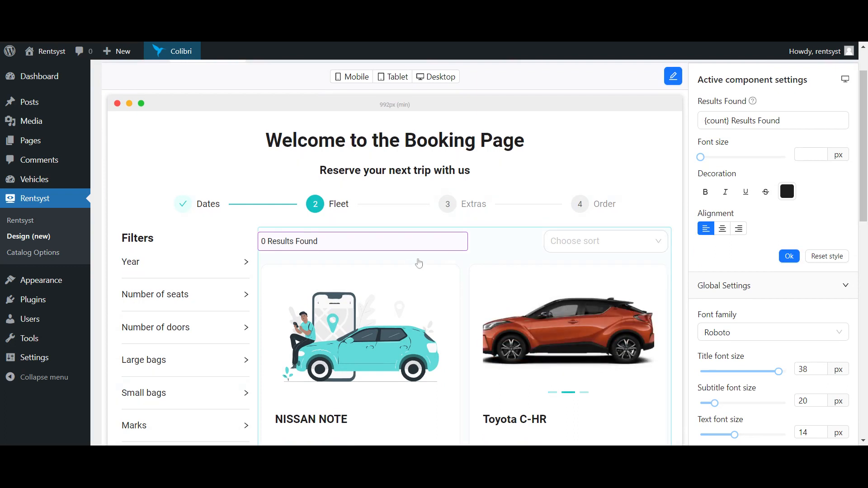
left_click(422, 262)
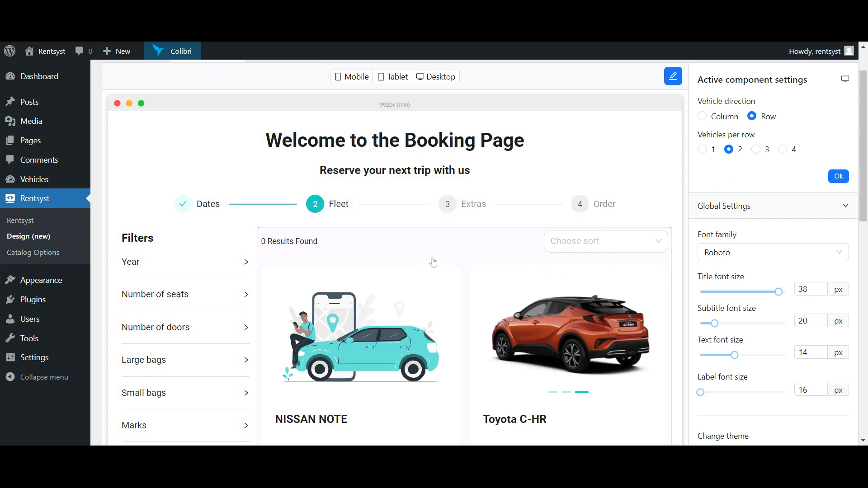
scroll(433, 262, "down", 3)
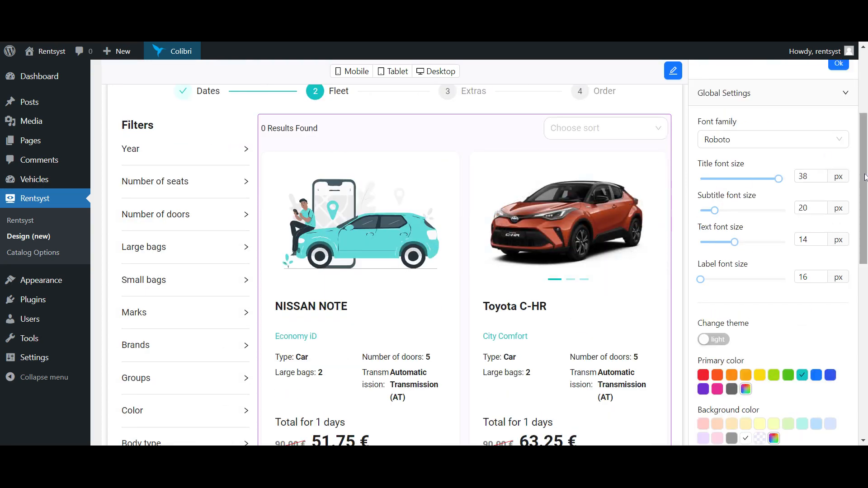
scroll(860, 111, "up", 5)
scroll(860, 111, "down", 2)
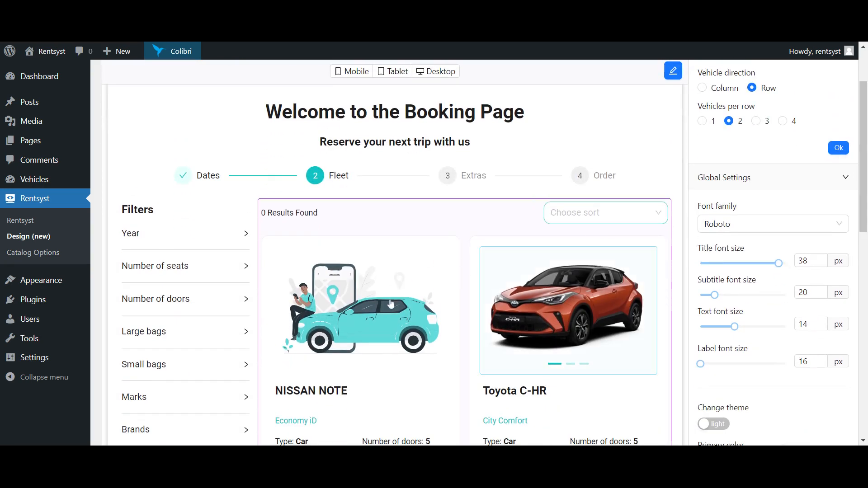
scroll(552, 229, "down", 1)
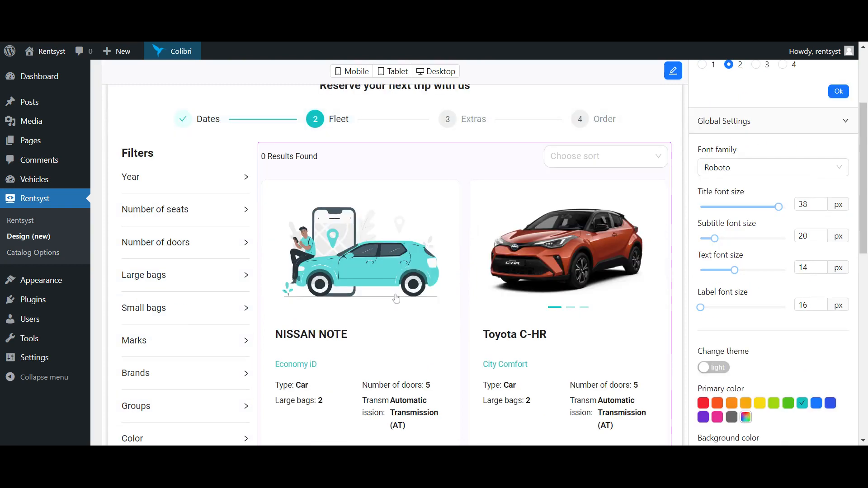
left_click(412, 358)
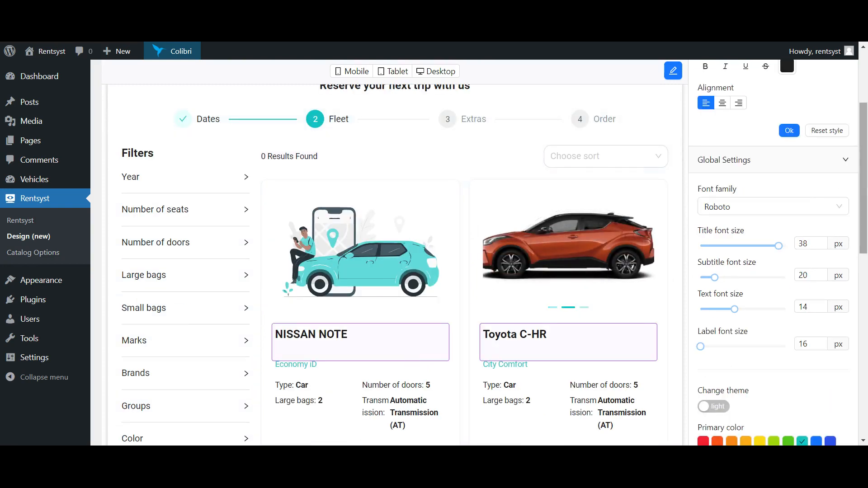
scroll(866, 142, "up", 3)
scroll(866, 142, "down", 3)
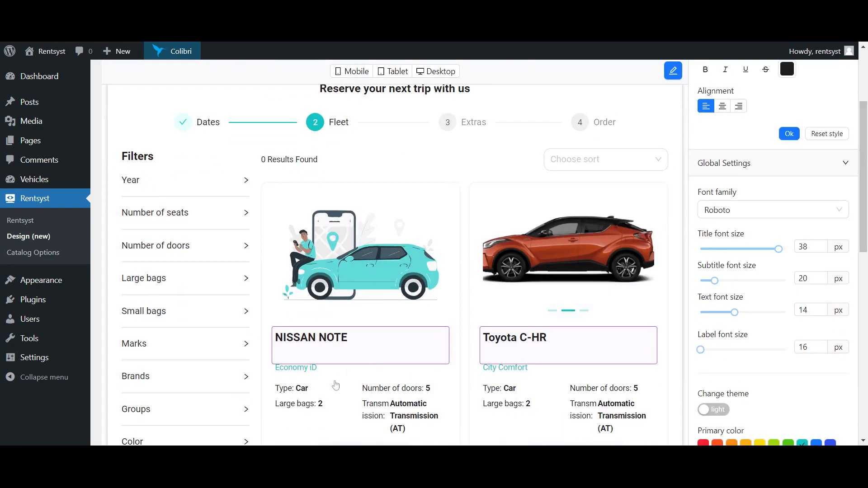
left_click(326, 402)
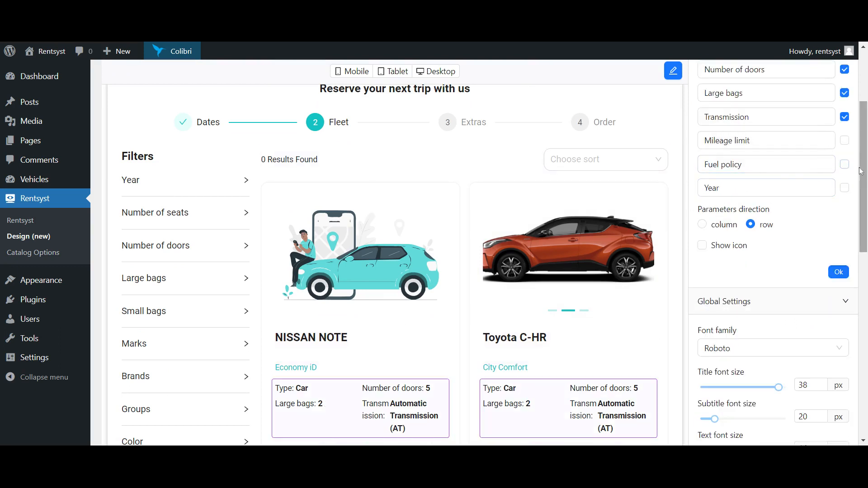
Step: Add Fuel policy and Year to the parameters shown on each vehicle card
scroll(860, 146, "up", 2)
left_click_drag(860, 146, 863, 120)
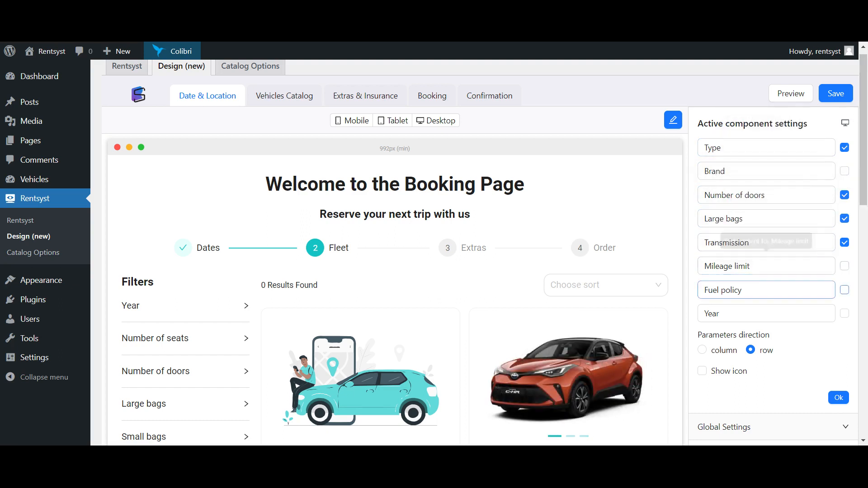
left_click_drag(863, 183, 855, 256)
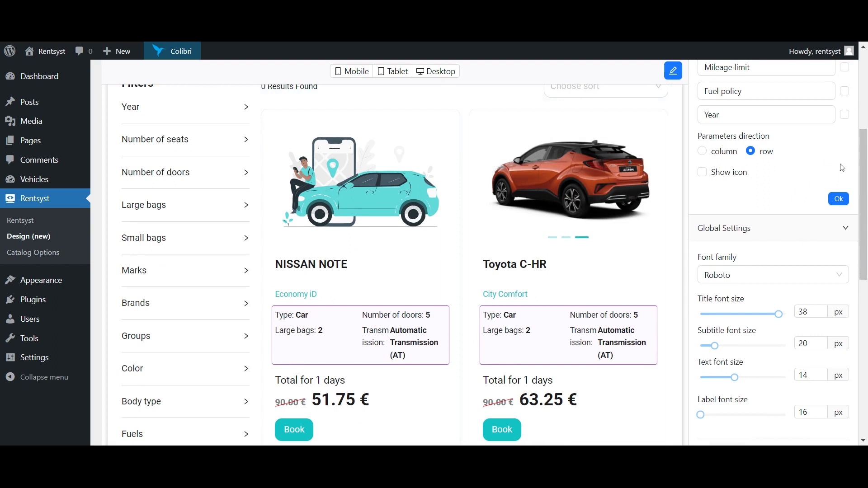
scroll(841, 168, "up", 2)
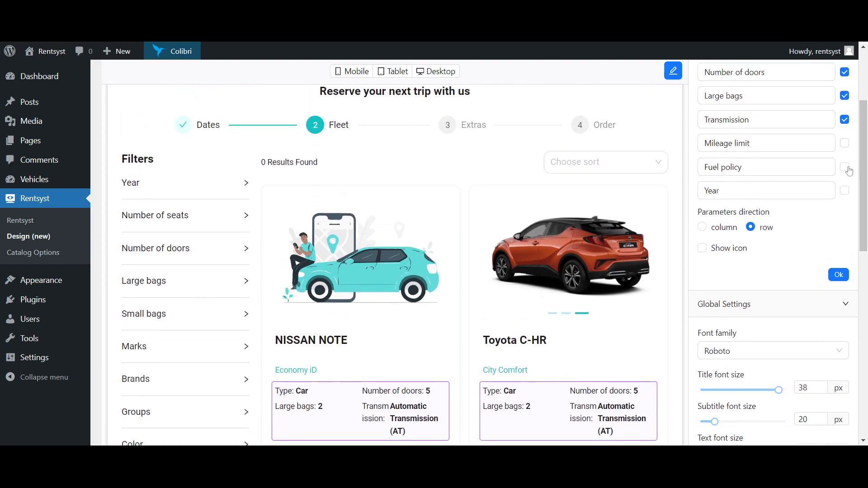
left_click(844, 168)
left_click_drag(863, 164, 864, 175)
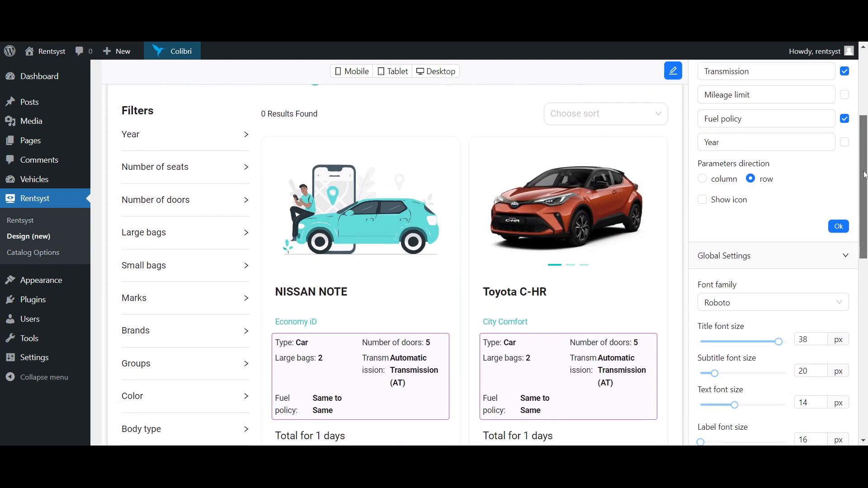
left_click(844, 141)
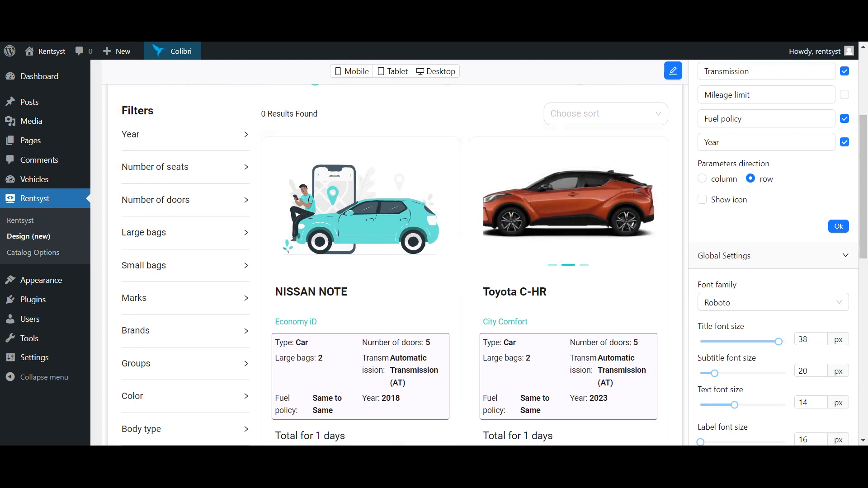
Step: Stack the card parameters in a column with icons, and hide Number of doors and Large bags
left_click(723, 177)
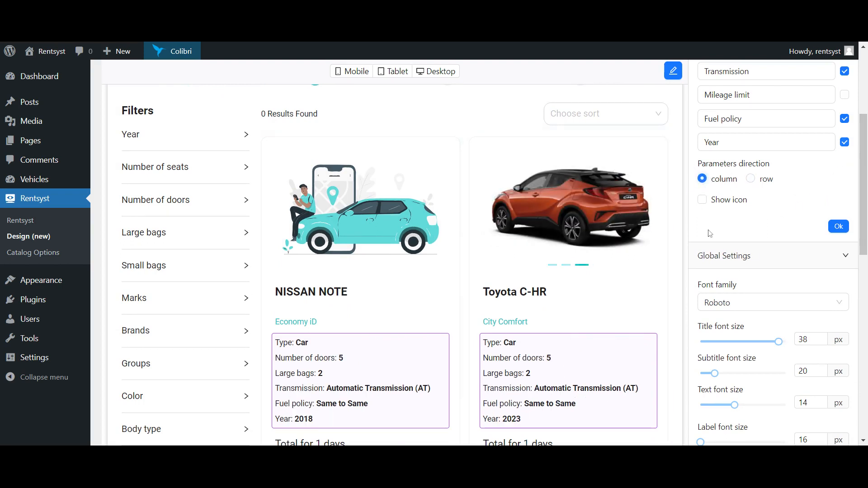
left_click(702, 200)
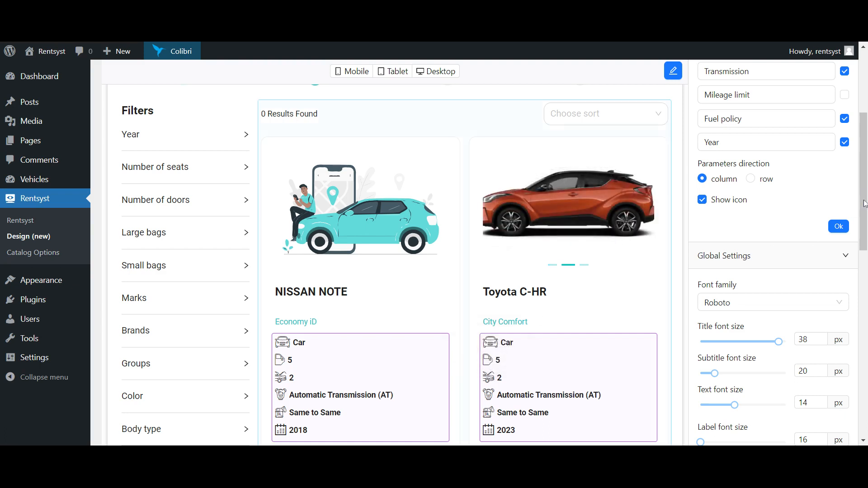
left_click_drag(865, 203, 863, 157)
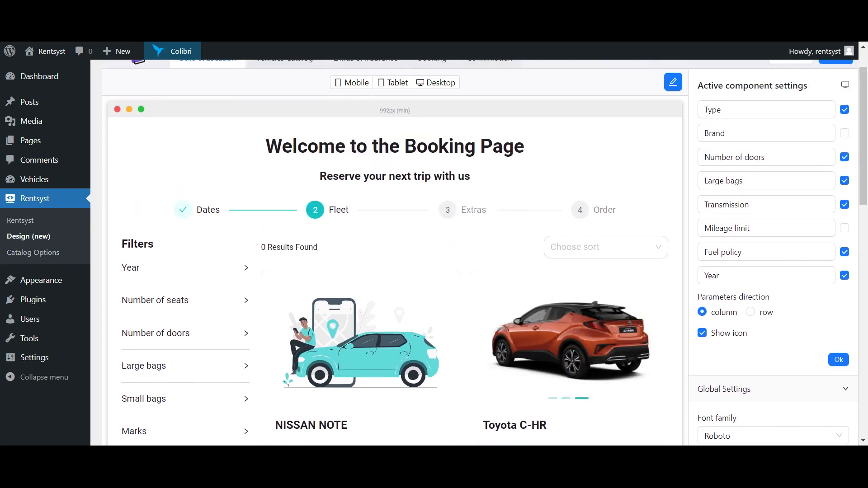
left_click(844, 157)
left_click(844, 180)
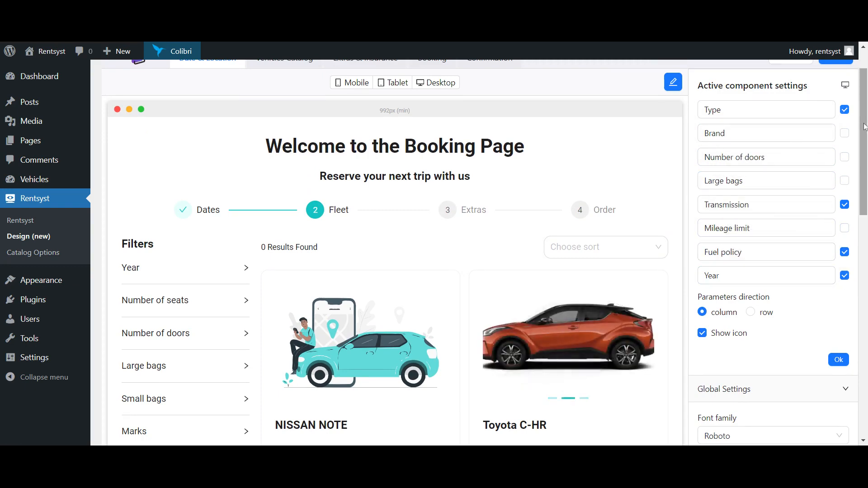
left_click_drag(864, 126, 862, 197)
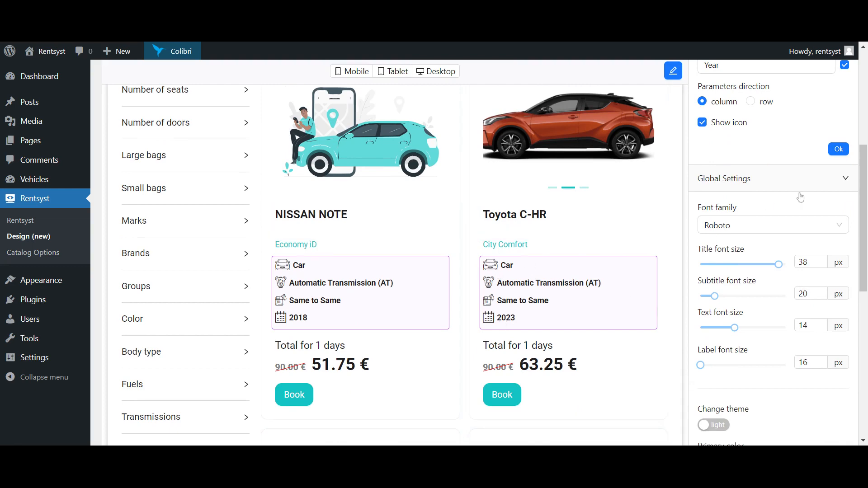
scroll(800, 198, "up", 3)
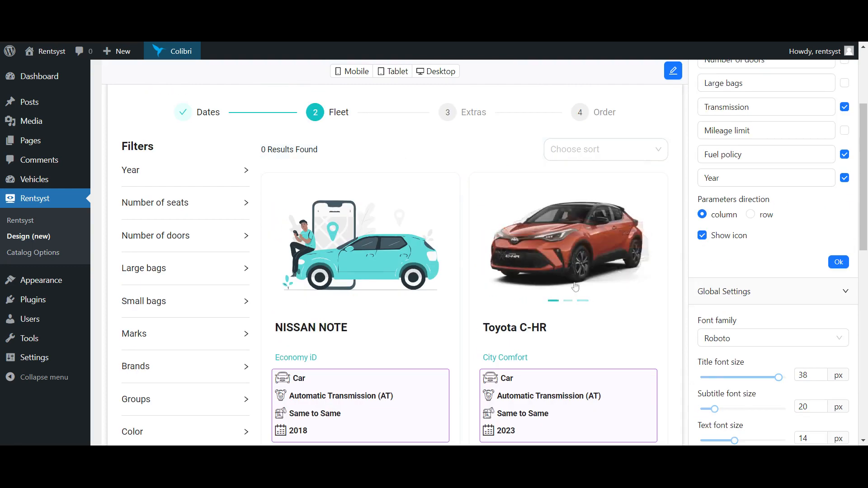
scroll(598, 271, "down", 2)
scroll(587, 317, "up", 3)
Step: Select the Toyota image carousel and toggle Show dots off and back on
left_click(559, 360)
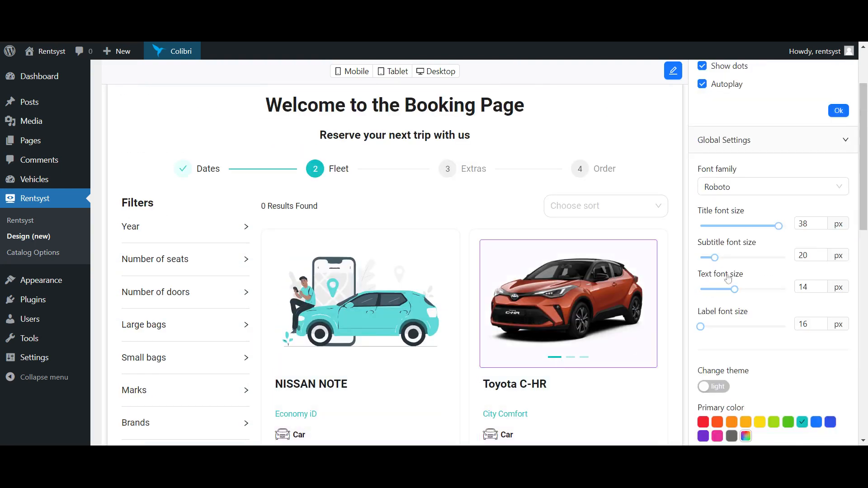
mouse_move(864, 171)
left_mouse_down()
mouse_move(864, 141)
mouse_move(864, 167)
left_mouse_up()
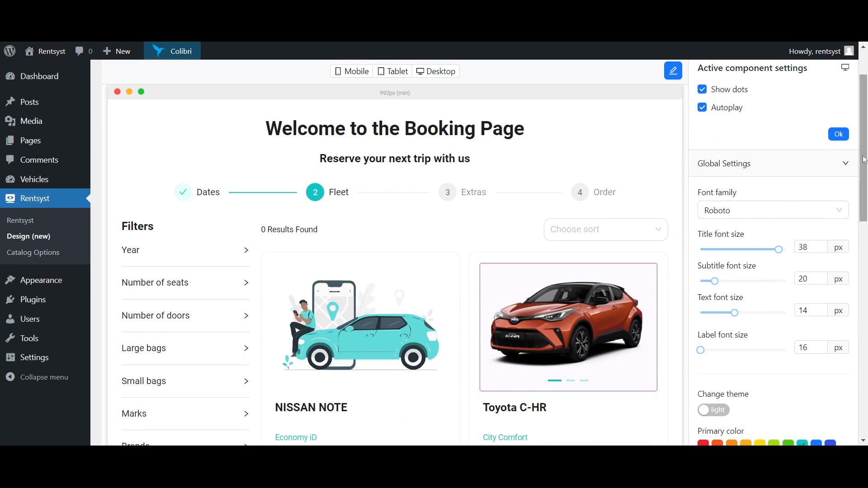
left_click_drag(864, 160, 864, 150)
left_click_drag(698, 93, 786, 93)
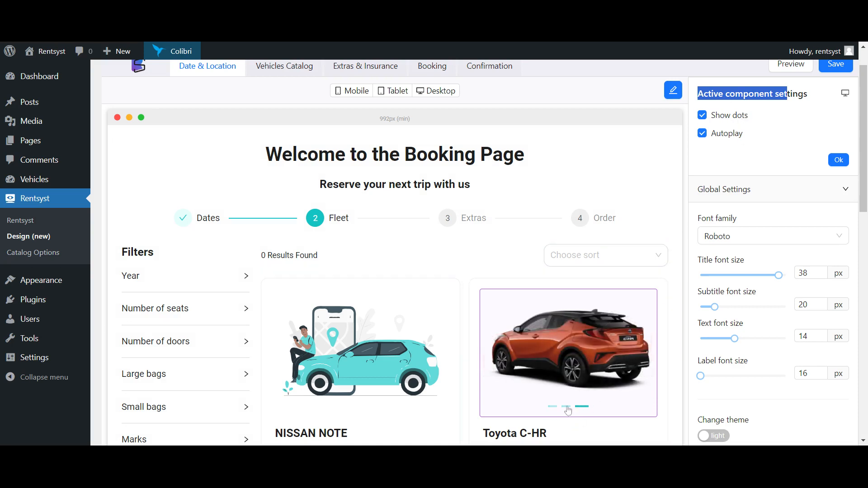
left_click(702, 115)
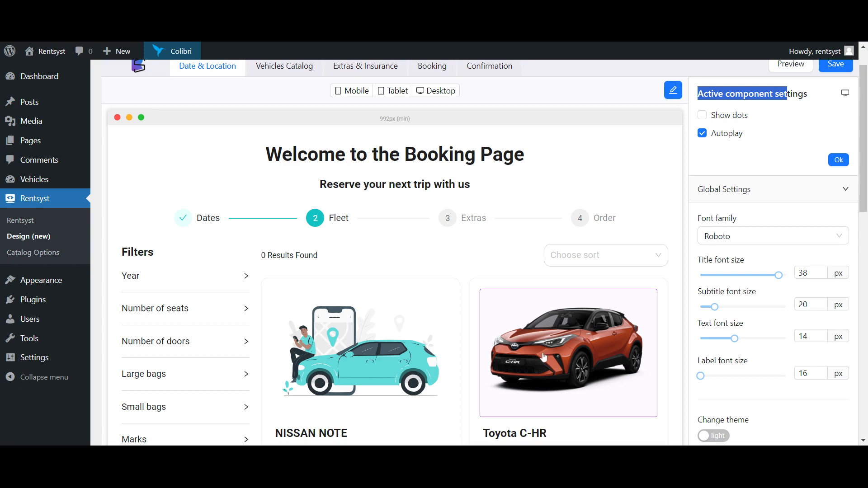
scroll(622, 251, "down", 1)
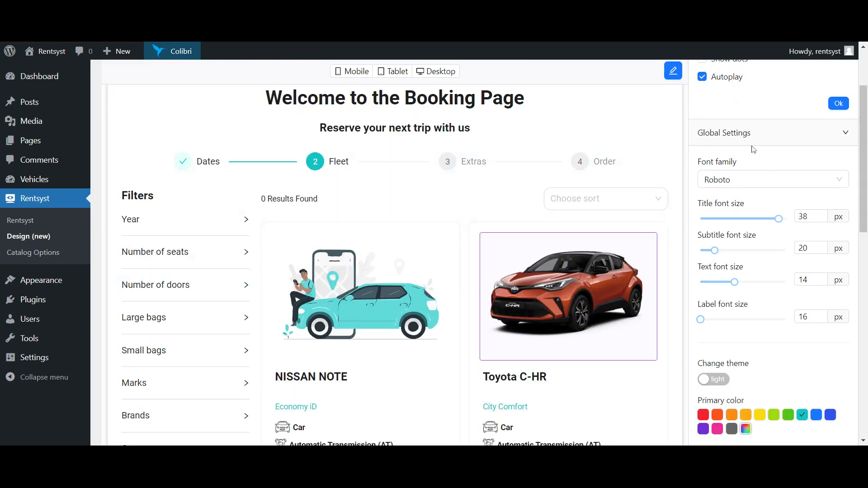
scroll(753, 150, "up", 1)
left_click(702, 115)
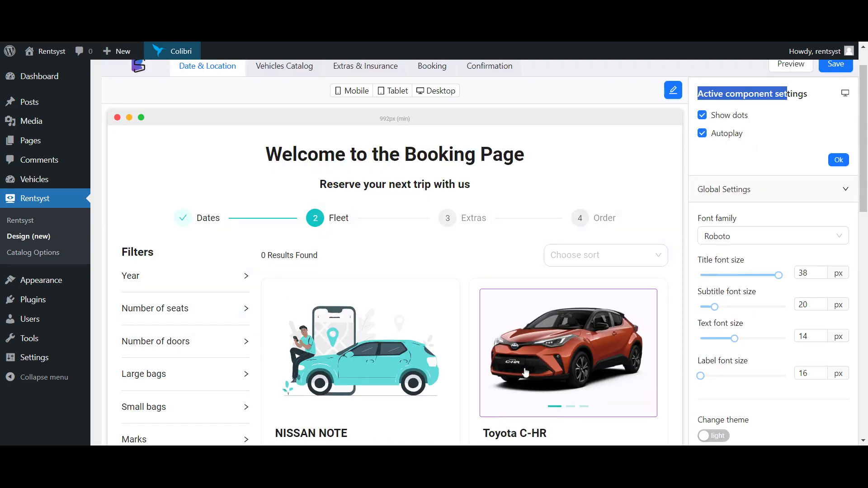
Step: Cycle through the three Toyota images using the carousel's navigation dots
left_click(573, 408)
left_click(583, 408)
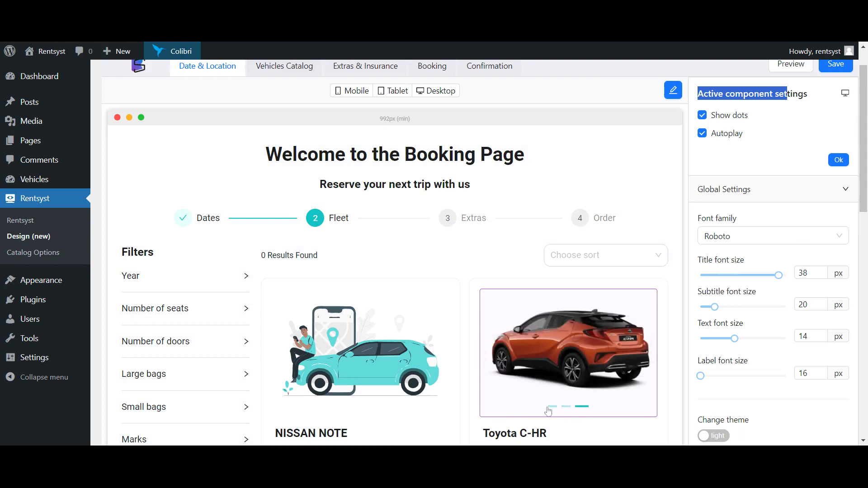
left_click(555, 408)
left_click(568, 408)
left_click(580, 408)
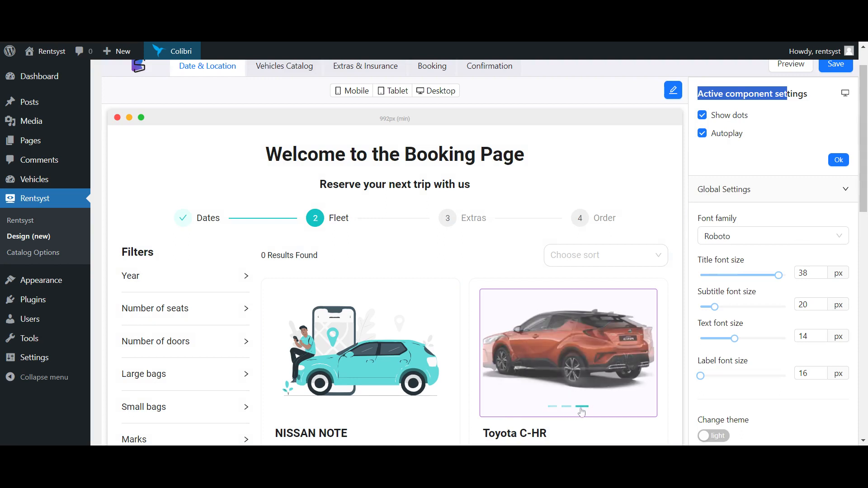
scroll(587, 220, "down", 1)
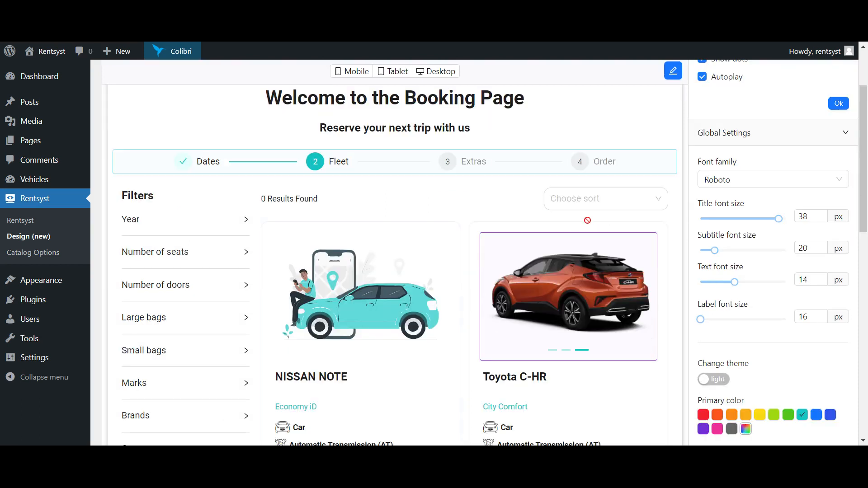
scroll(587, 220, "up", 2)
Step: Select the price block on a vehicle card to load its price settings
left_click_drag(864, 155, 865, 230)
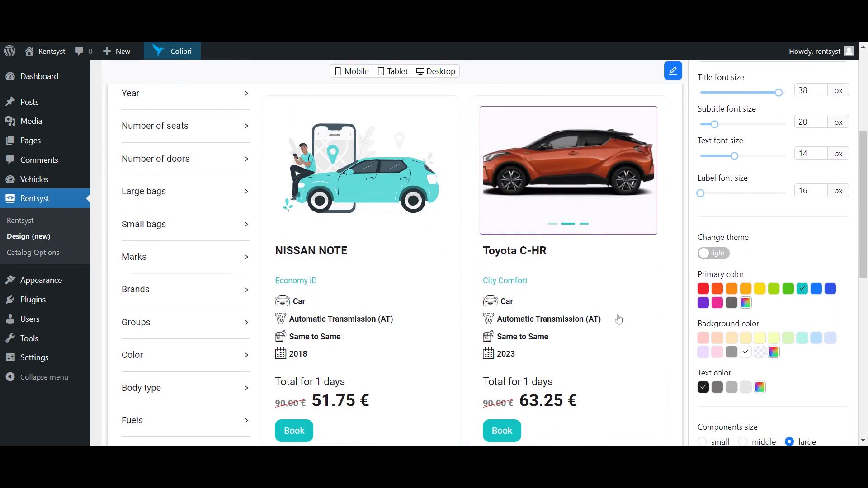
left_click(600, 376)
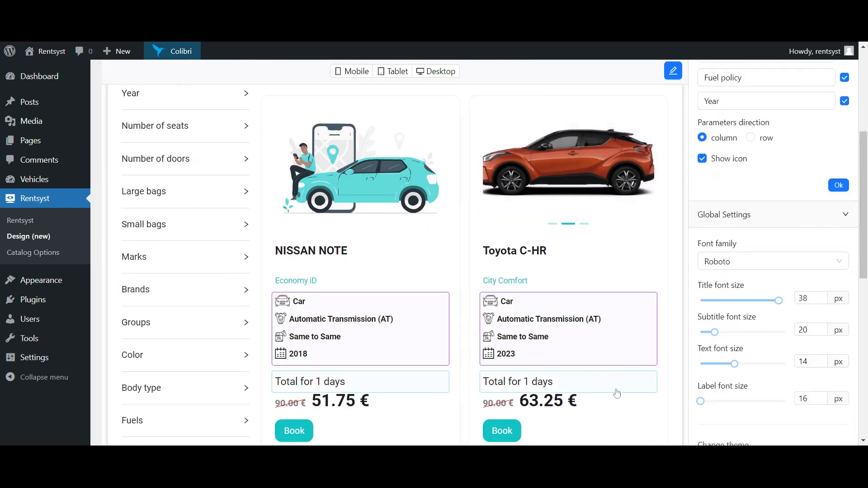
left_click(614, 408)
left_click_drag(865, 195, 866, 222)
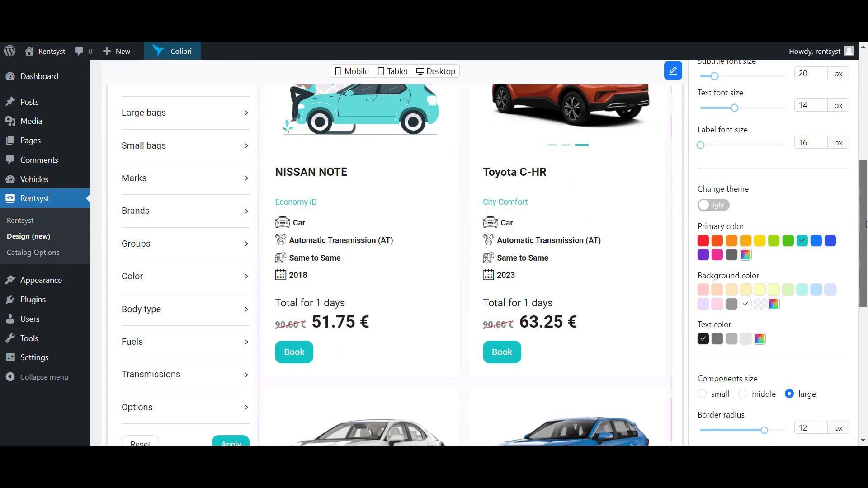
left_click(559, 327)
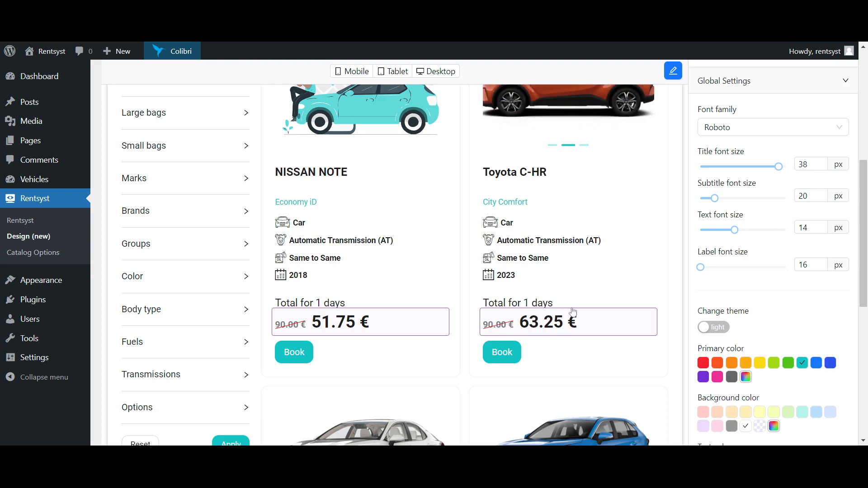
scroll(848, 241, "up", 10)
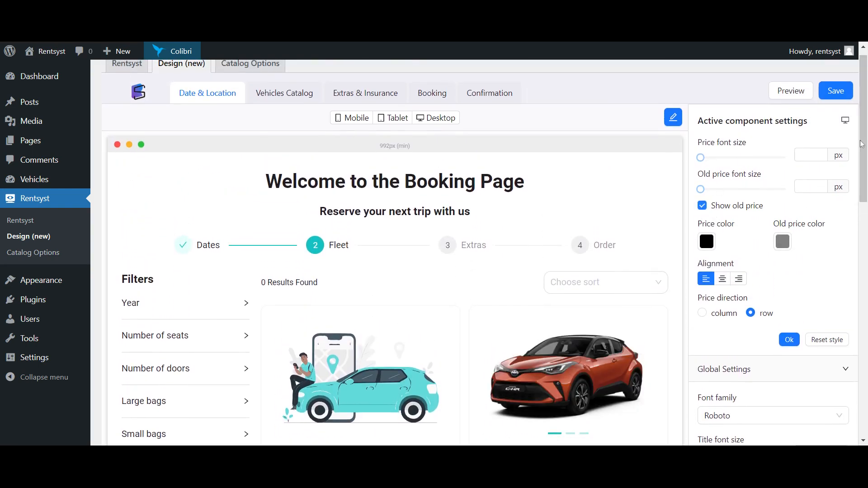
Step: Try centred, stacked prices, then revert to left-aligned row prices and apply with Ok
left_click_drag(697, 142, 747, 144)
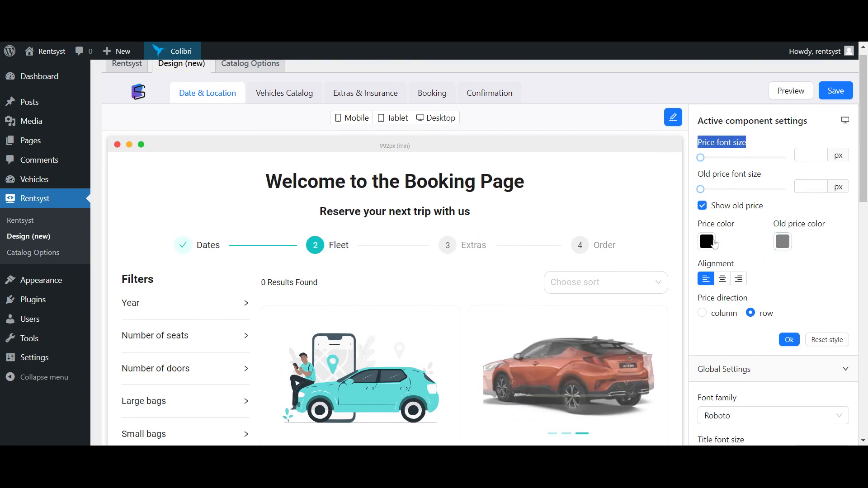
scroll(733, 287, "down", 5)
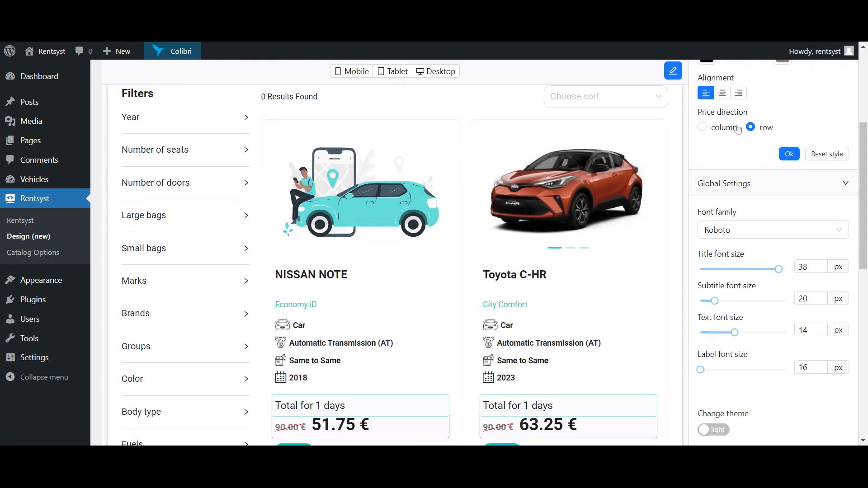
left_click(723, 94)
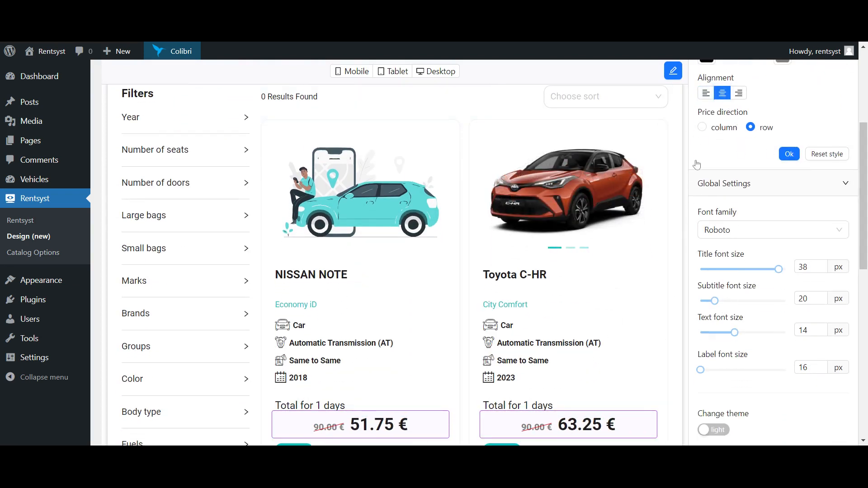
left_click(704, 127)
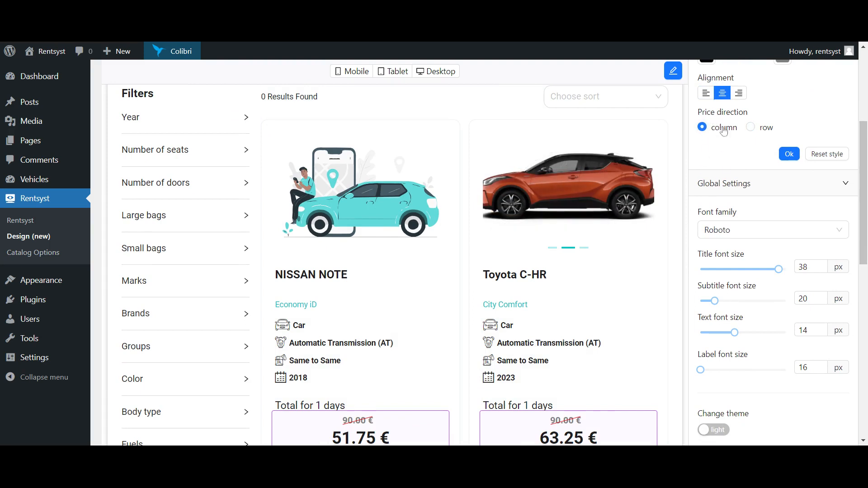
left_click(751, 127)
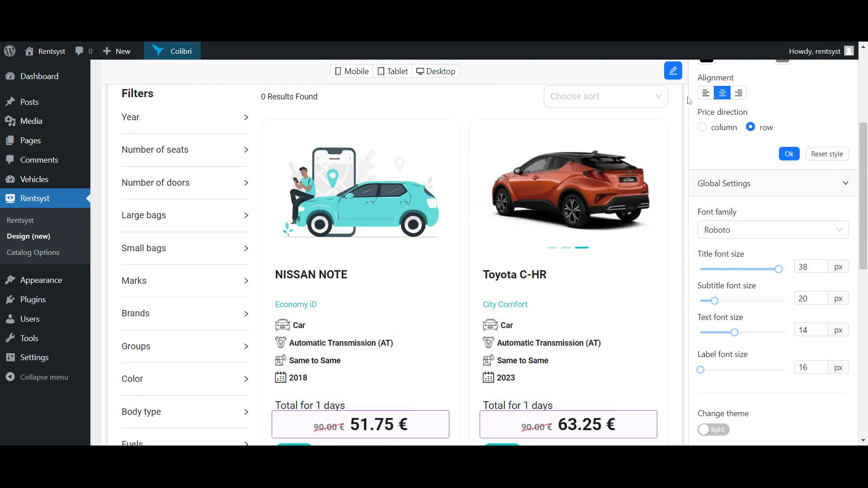
left_click(705, 93)
left_click(788, 154)
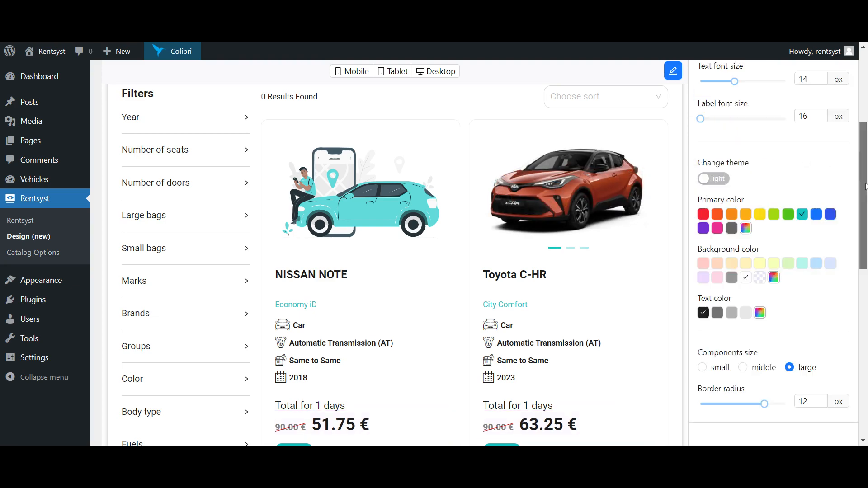
left_click_drag(865, 185, 865, 163)
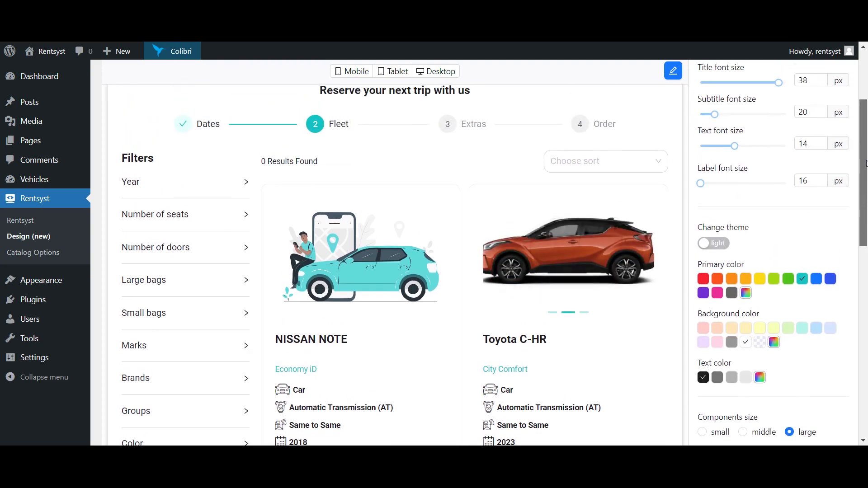
scroll(605, 266, "down", 3)
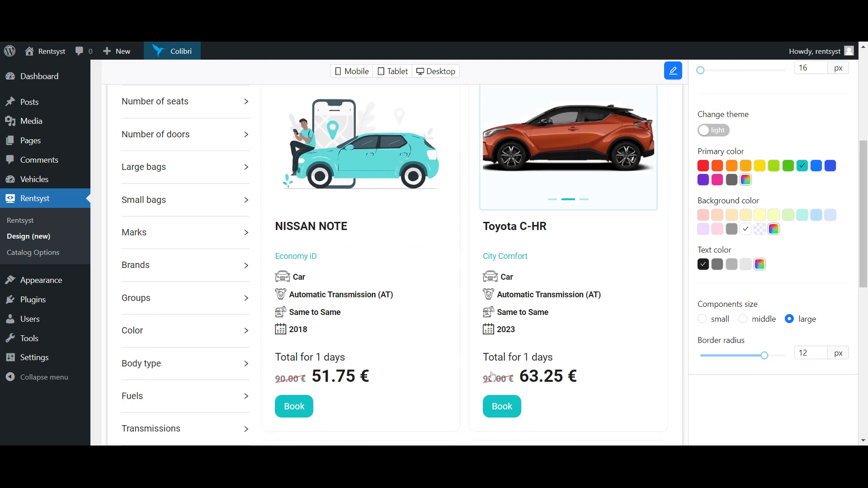
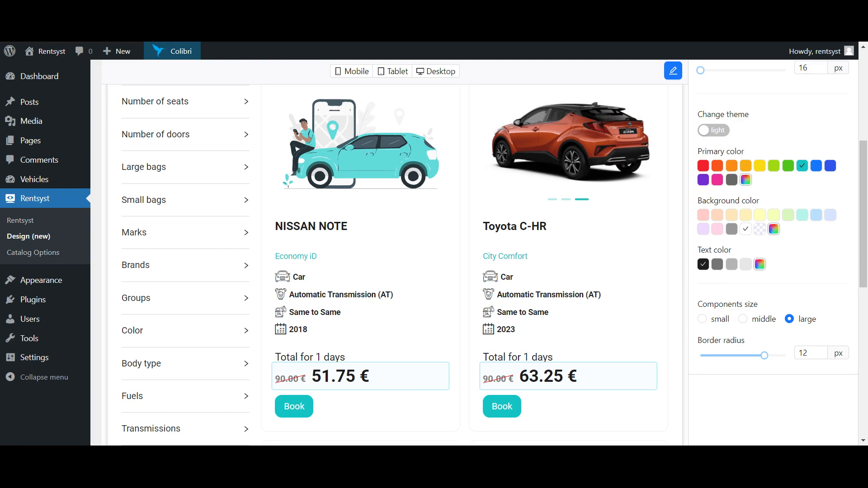
Step: Select a Book button on the vehicle cards to load its own style settings
scroll(576, 306, "down", 8)
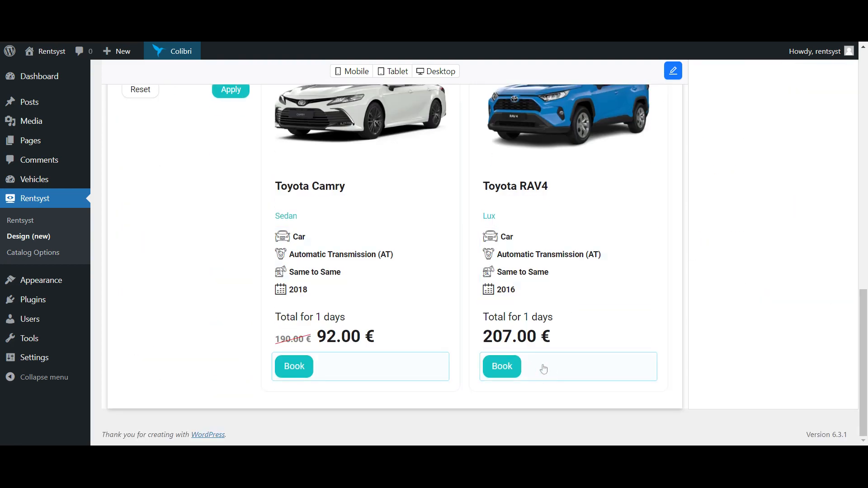
left_click(492, 369)
scroll(768, 295, "up", 2)
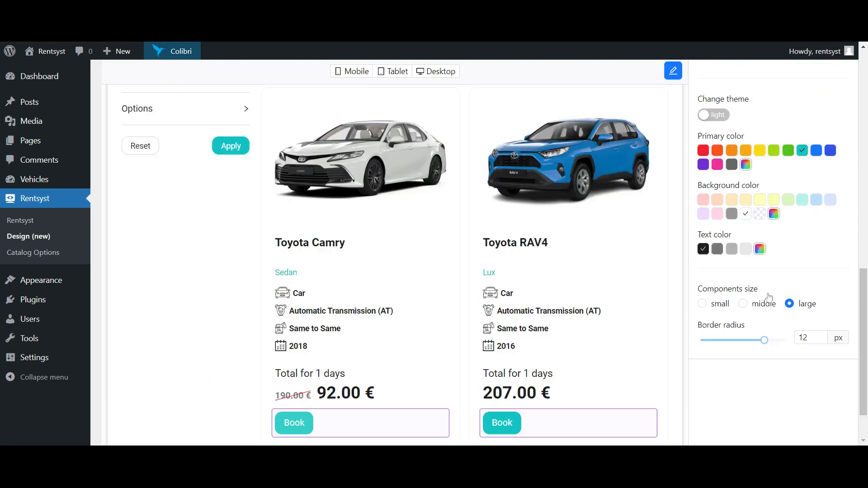
left_click_drag(864, 289, 858, 125)
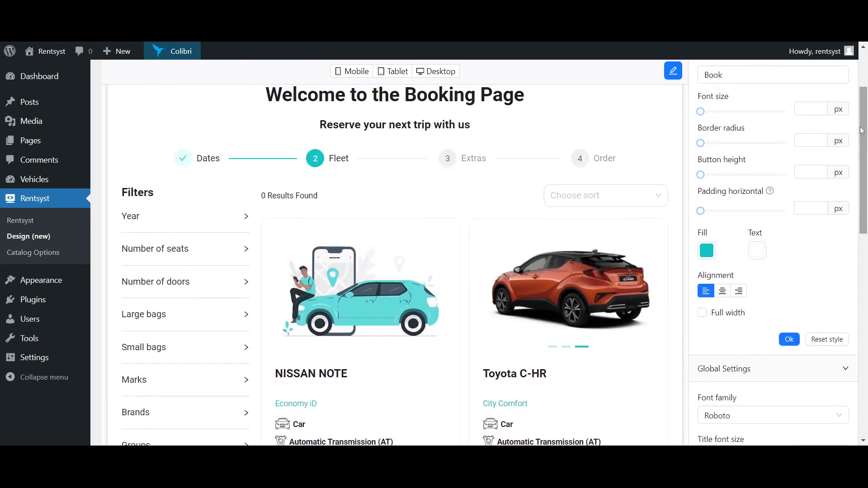
scroll(855, 160, "up", 1)
Step: Try right, left and full-width options, then centre the Book buttons at normal width and apply with Ok
left_click(722, 116)
double_click(723, 116)
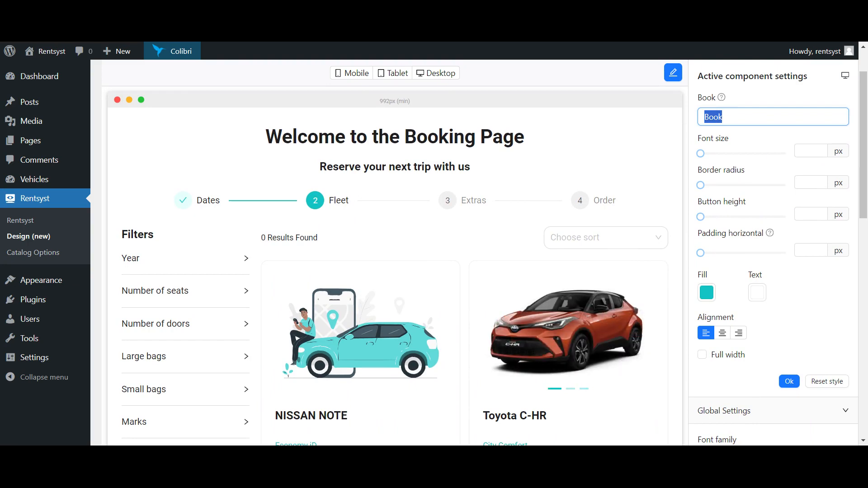
scroll(723, 258, "down", 4)
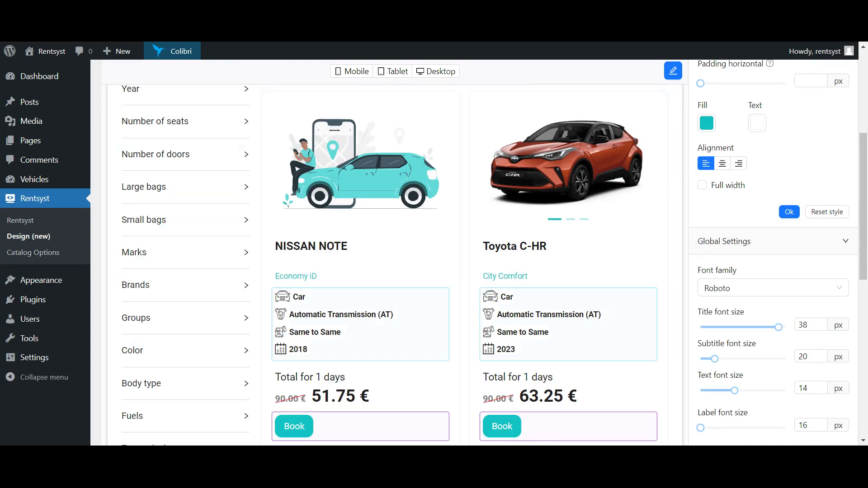
double_click(715, 148)
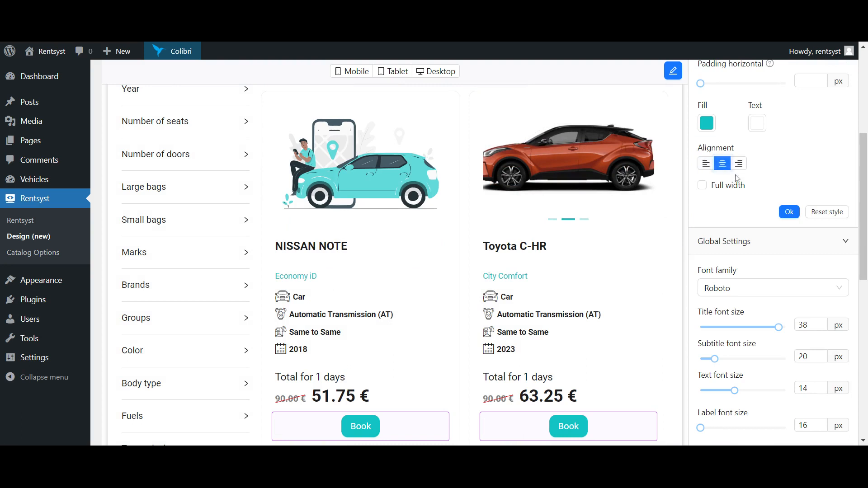
left_click(738, 164)
left_click(704, 166)
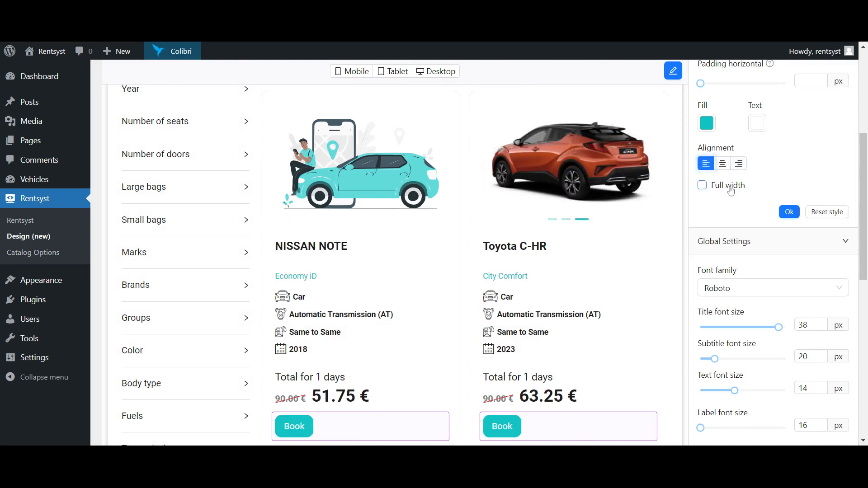
left_click(703, 186)
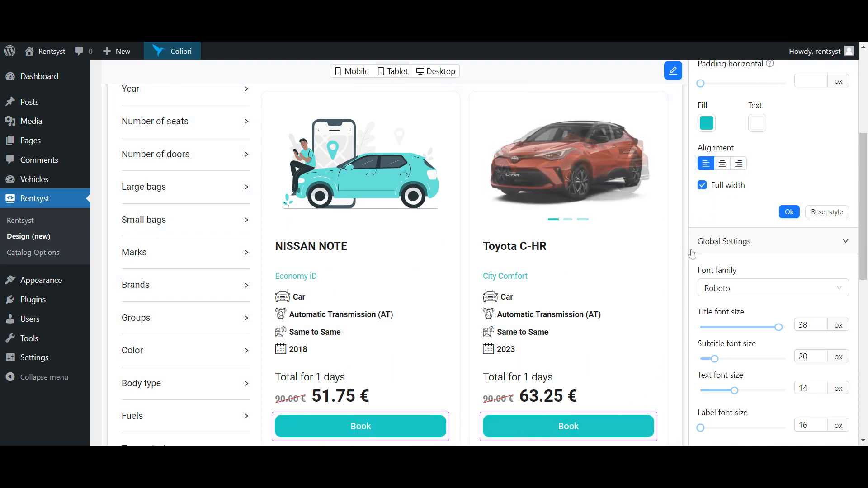
left_click(720, 166)
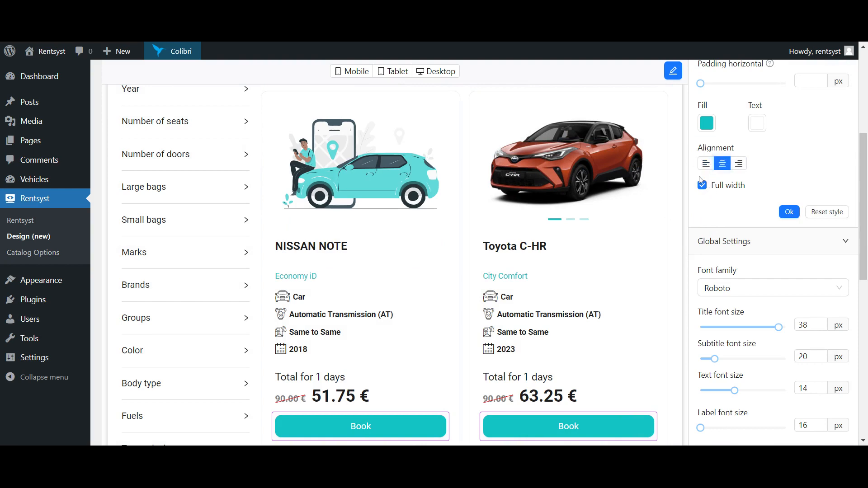
left_click(702, 185)
left_click(789, 211)
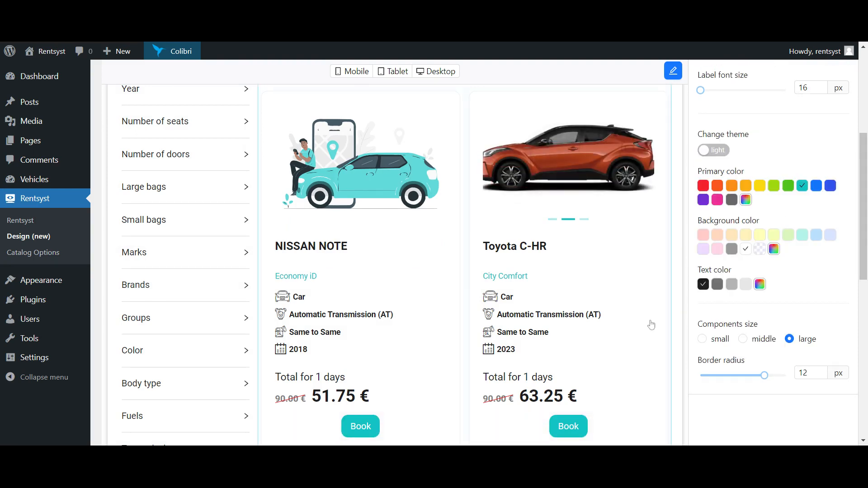
scroll(465, 316, "up", 4)
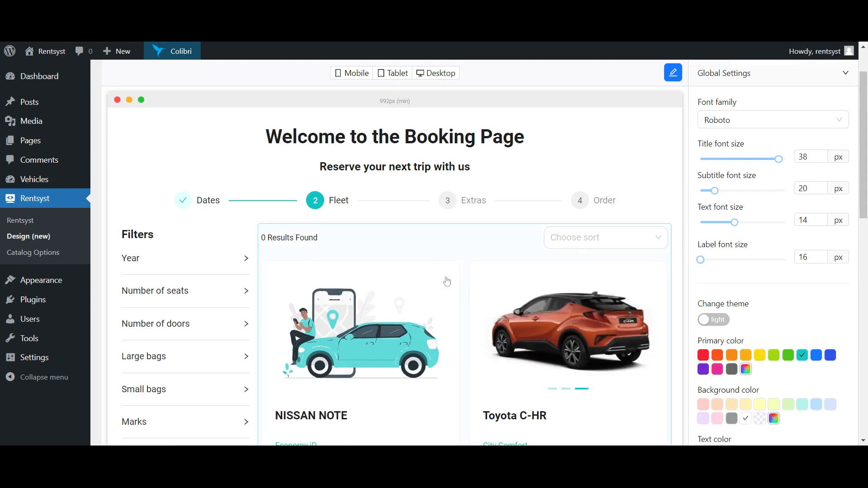
scroll(361, 185, "up", 2)
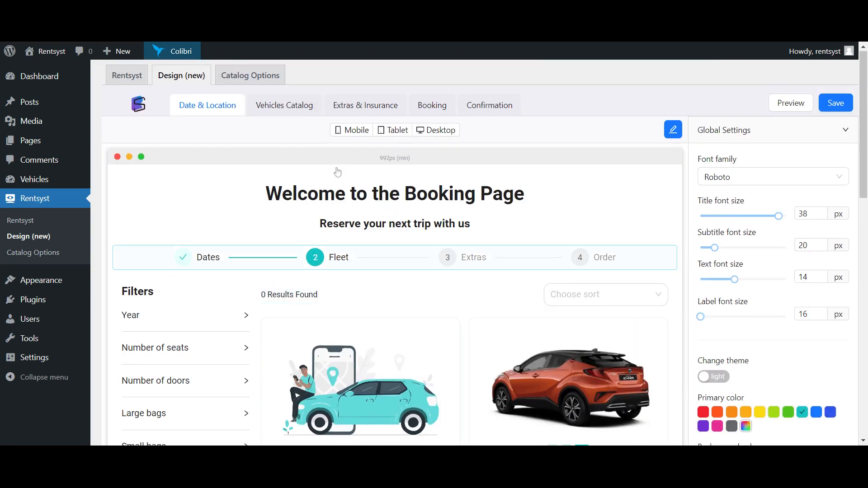
Step: Open the Extras & Insurance page design and start rearranging its layout blocks
left_click(368, 113)
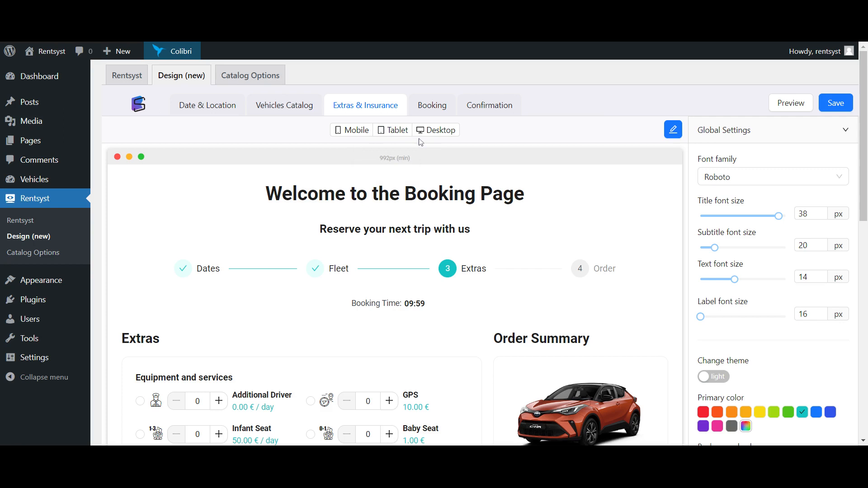
left_click(672, 130)
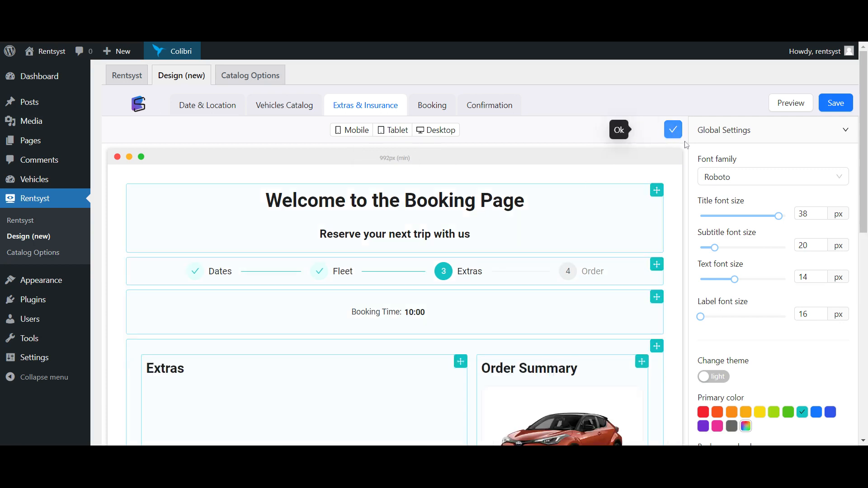
left_click_drag(863, 133, 864, 211)
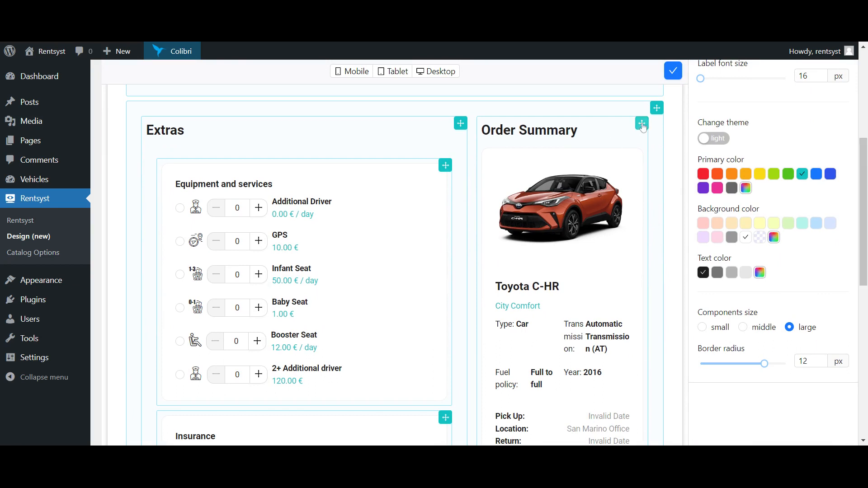
mouse_move(644, 126)
left_mouse_down()
mouse_move(300, 126)
mouse_move(303, 119)
mouse_move(638, 129)
left_mouse_up()
scroll(861, 149, "down", 4)
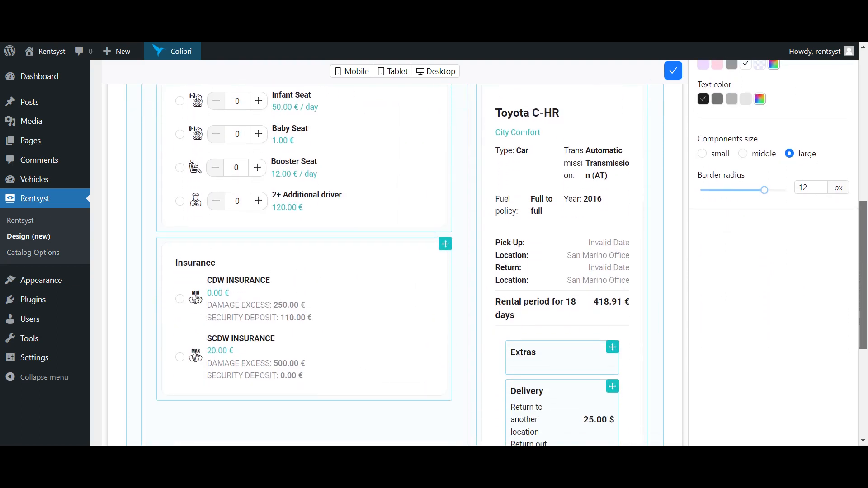
scroll(859, 176, "up", 3)
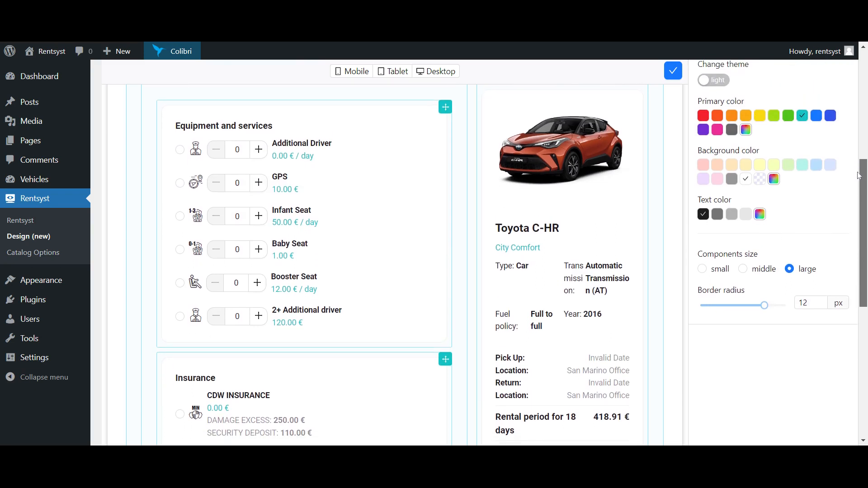
Step: Move Insurance above Equipment and services and Delivery above Extras, then confirm the layout
left_click_drag(445, 359, 424, 120)
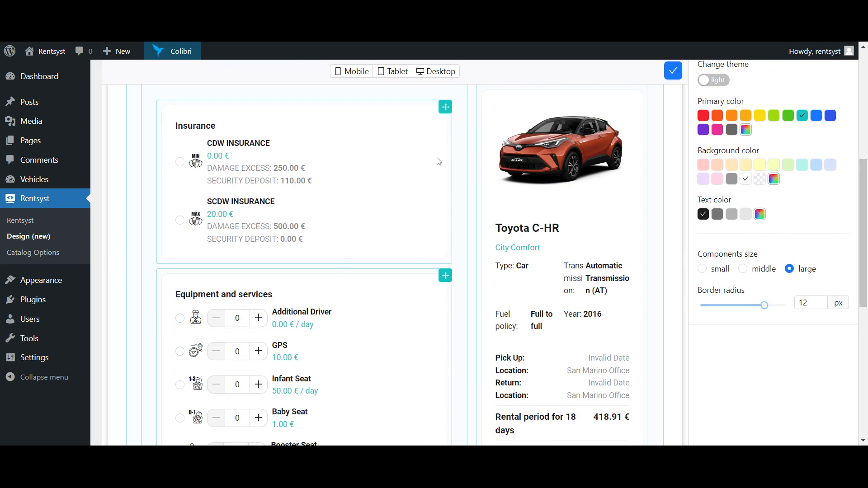
scroll(321, 151, "down", 5)
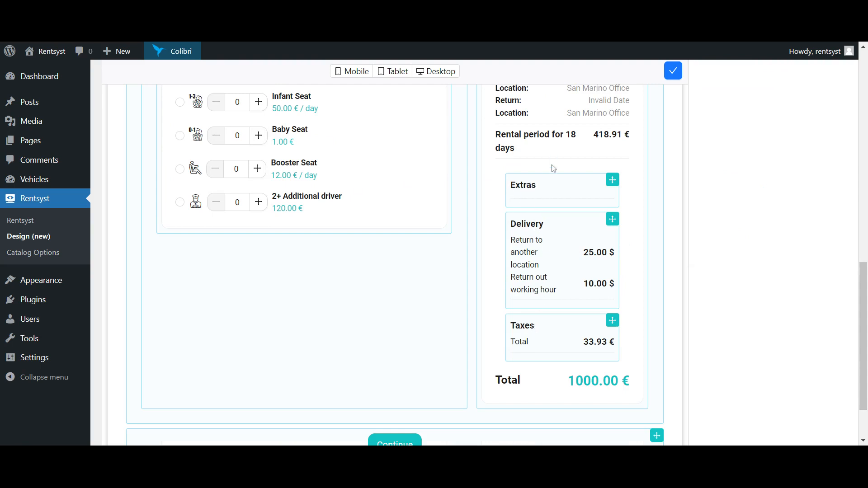
left_click_drag(612, 220, 606, 154)
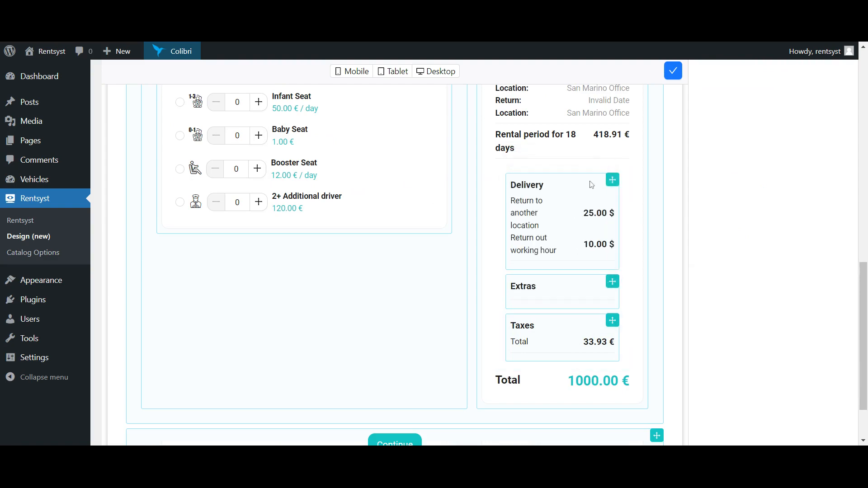
scroll(634, 202, "up", 8)
left_click(673, 71)
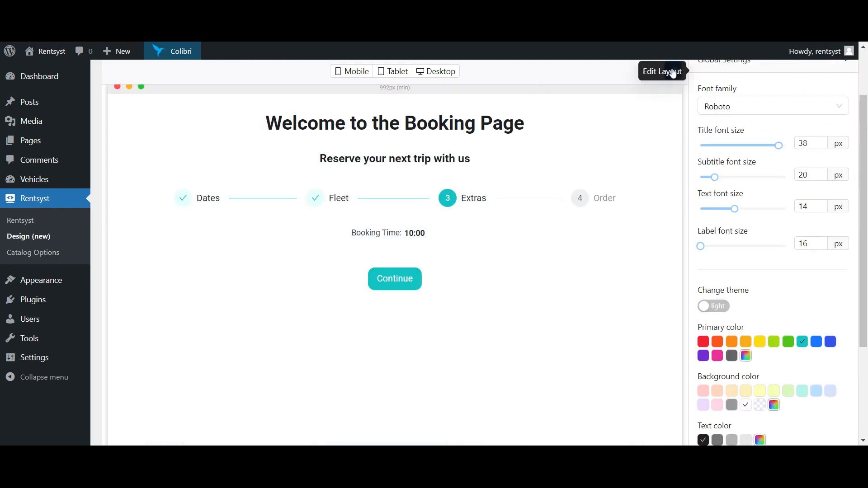
Step: Select the booking page section and switch the Order Summary to a pop-up
scroll(624, 219, "up", 3)
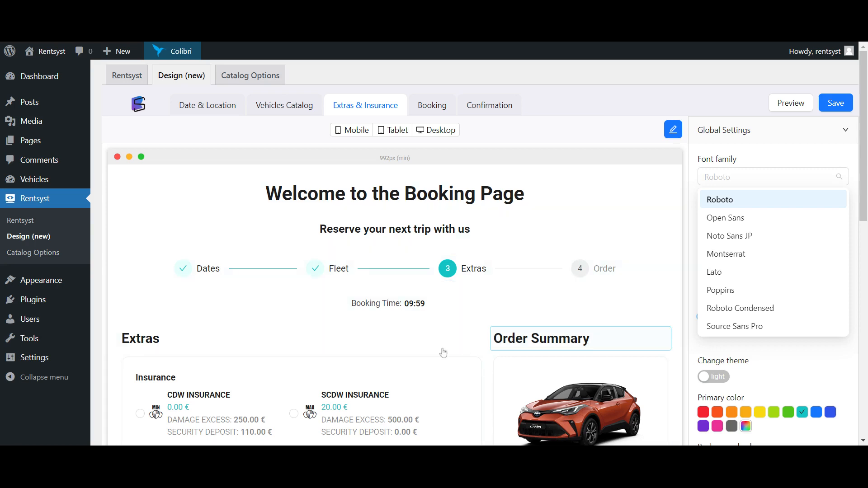
left_click(508, 337)
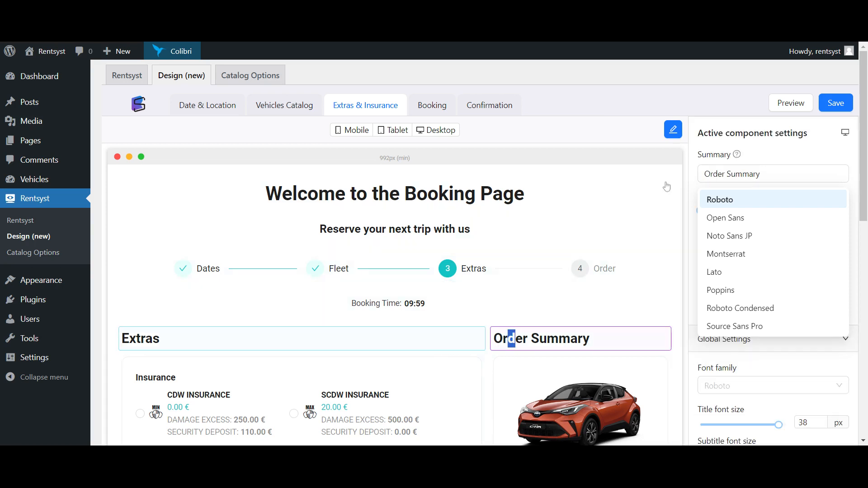
left_click(663, 184)
left_click(655, 179)
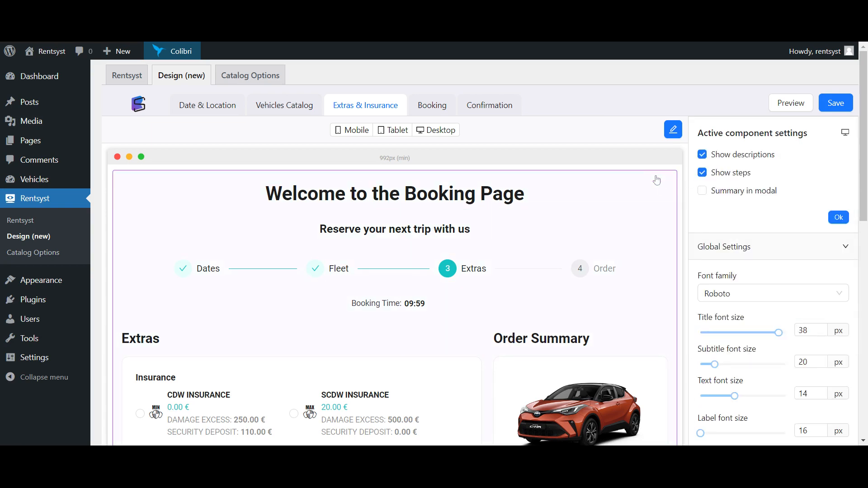
left_click(748, 192)
scroll(669, 217, "down", 3)
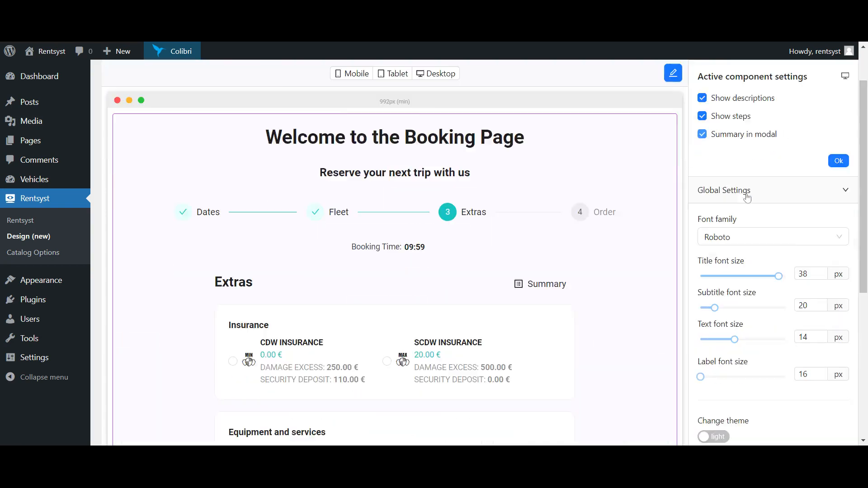
Step: Preview and close the summary pop-up twice, then turn 'Summary in modal' off
left_click(546, 232)
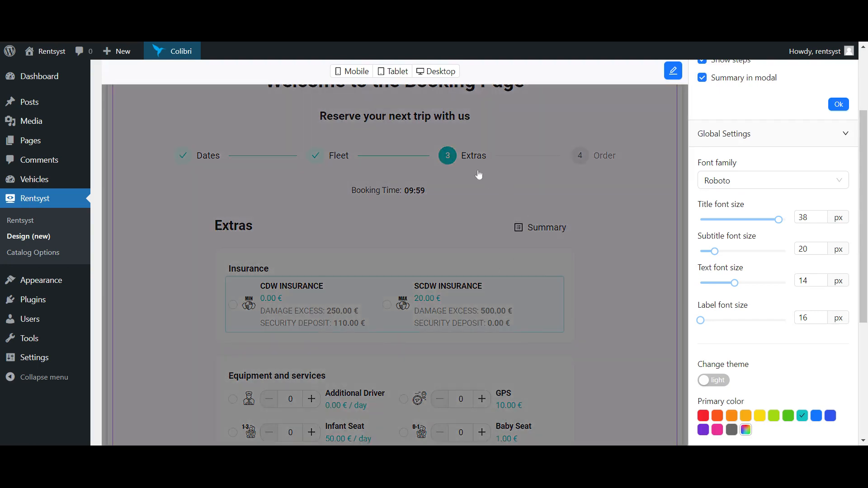
scroll(419, 255, "down", 5)
scroll(424, 310, "up", 10)
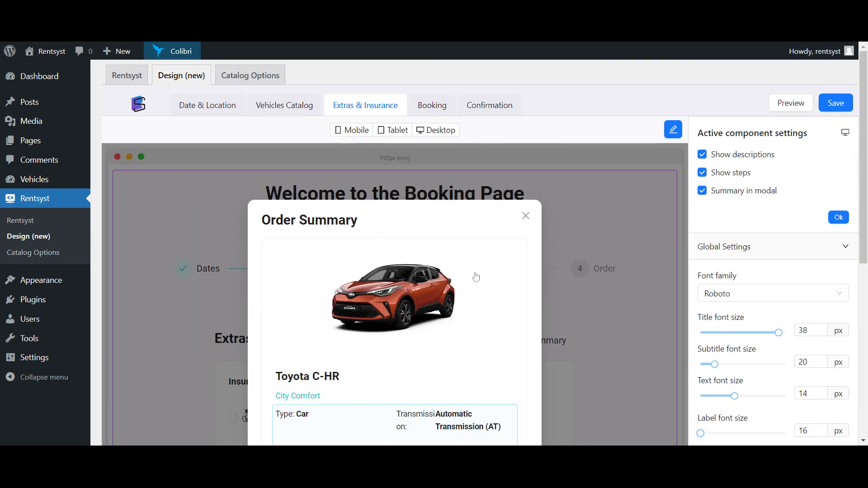
left_click(526, 216)
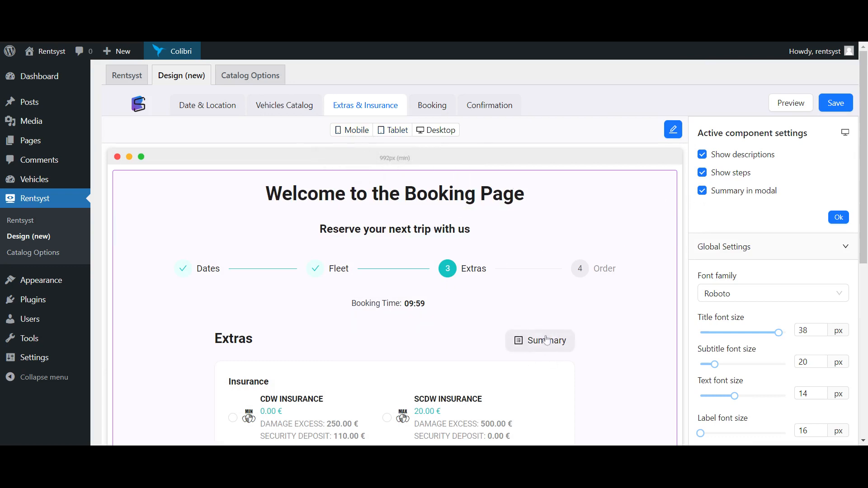
left_click(542, 346)
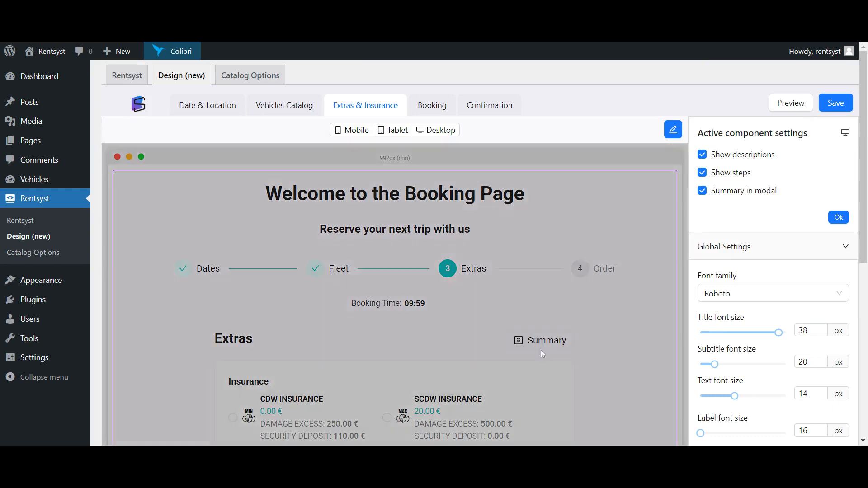
left_click(359, 145)
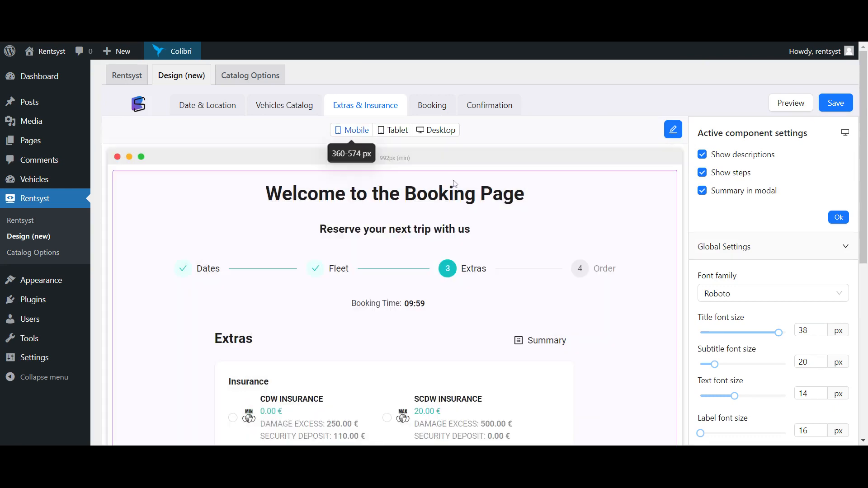
left_click(702, 191)
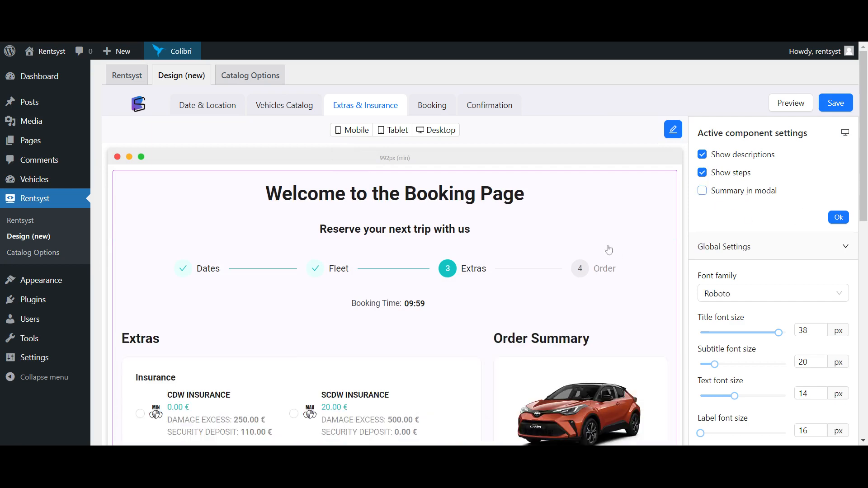
scroll(608, 249, "down", 6)
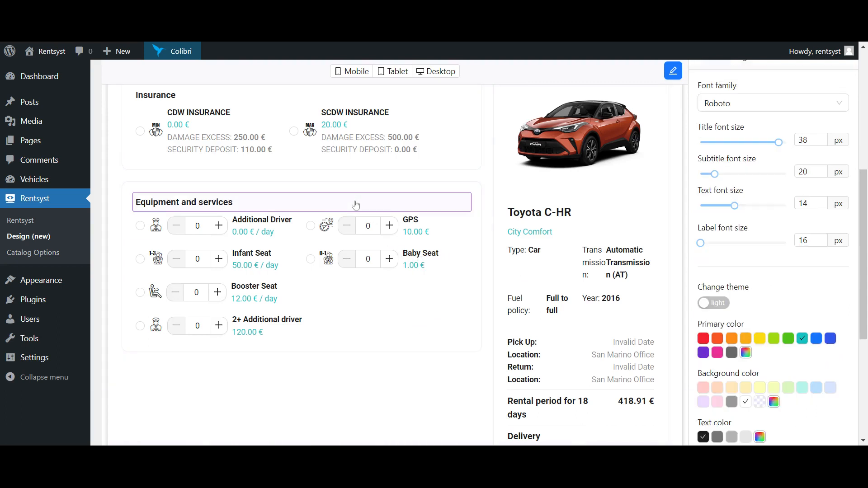
Step: Select the Equipment and services list and highlight 'day' in its Per day label
left_click(369, 315)
scroll(861, 187, "up", 6)
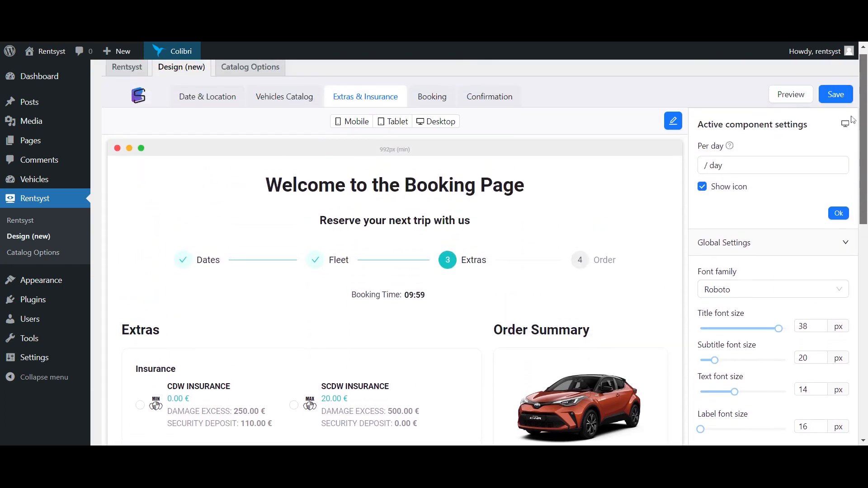
scroll(861, 171, "down", 3)
left_click_drag(863, 180, 864, 171)
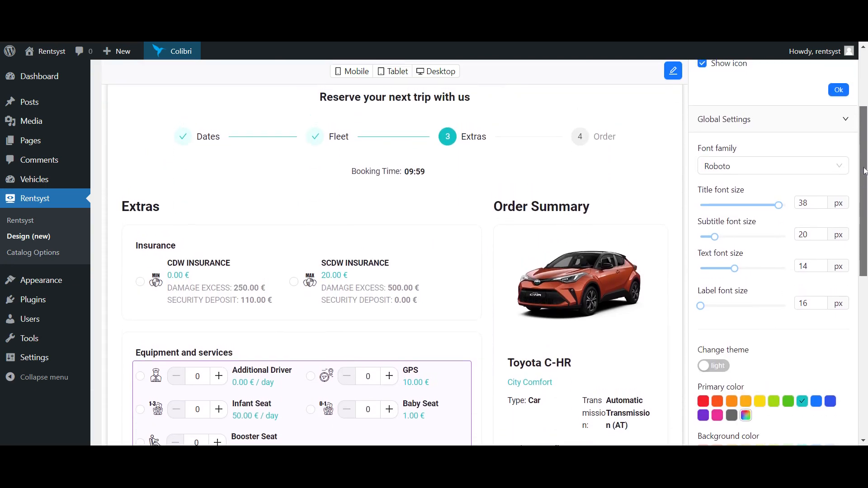
scroll(863, 171, "down", 3)
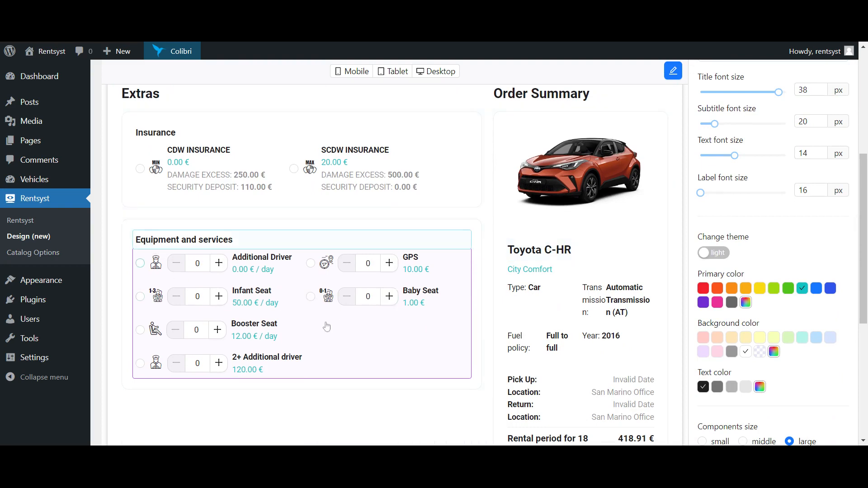
scroll(801, 277, "up", 1)
left_click_drag(863, 277, 861, 200)
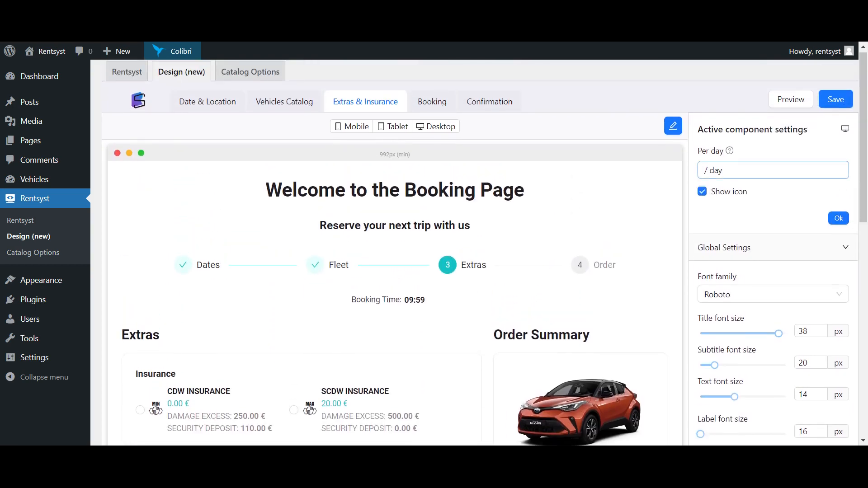
double_click(716, 171)
left_click(722, 170)
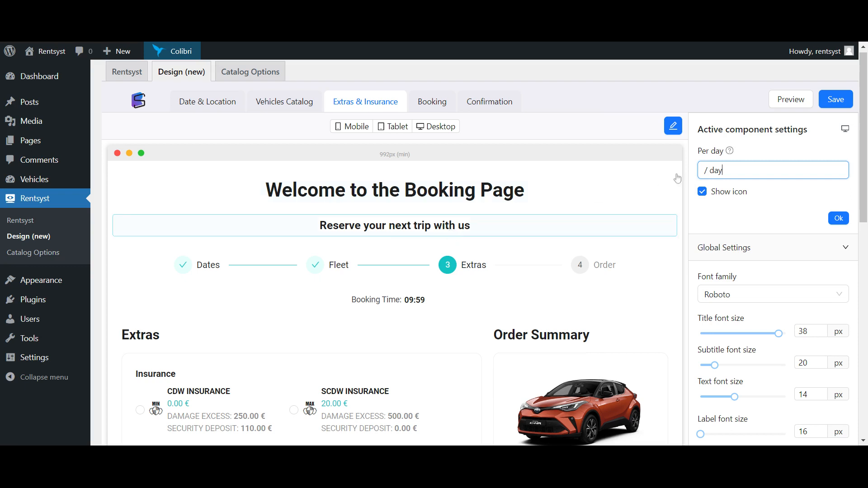
left_click_drag(709, 171, 722, 170)
scroll(274, 330, "down", 4)
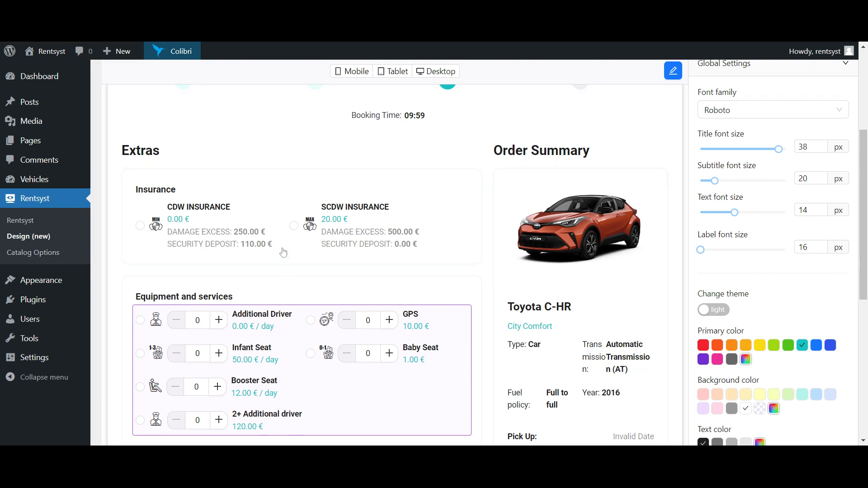
Step: Select the Insurance block and hide, then restore, the insurance option icons
left_click(271, 206)
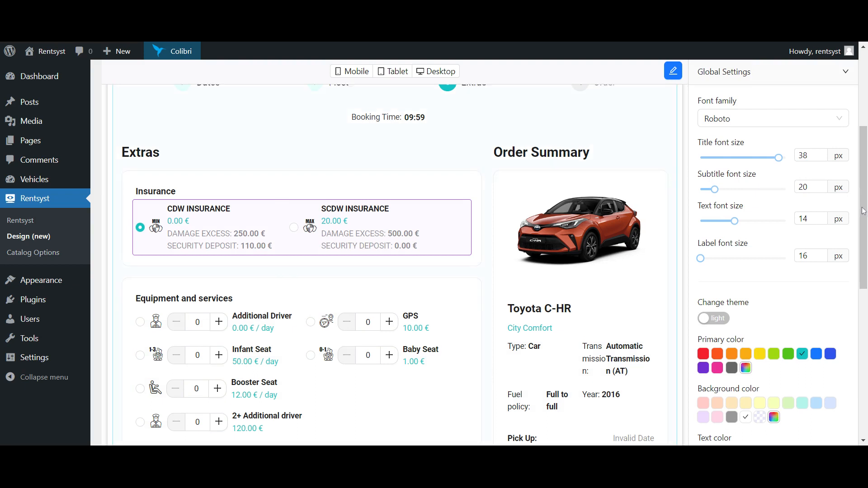
scroll(798, 184, "up", 5)
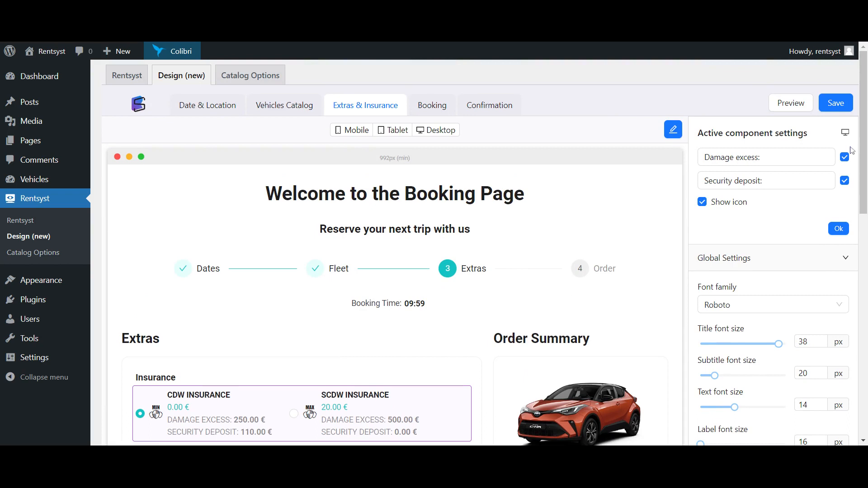
left_click_drag(761, 157, 704, 157)
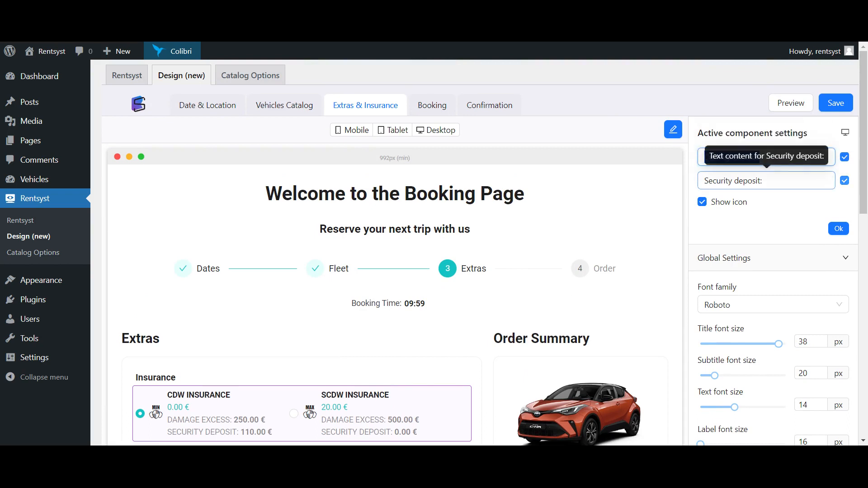
left_click_drag(762, 180, 689, 181)
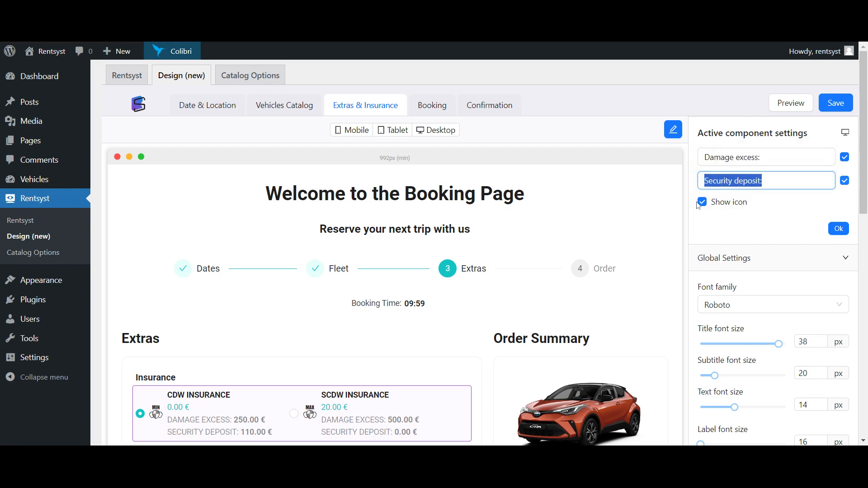
scroll(398, 254, "down", 2)
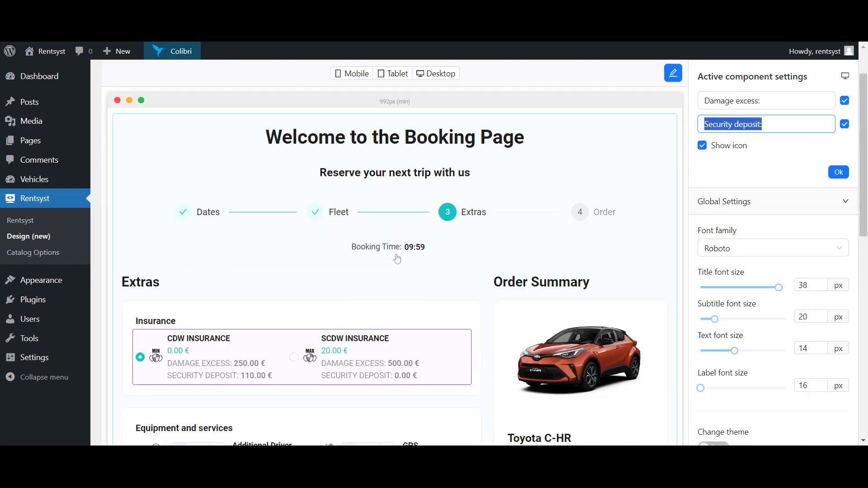
scroll(562, 207, "up", 1)
left_click(703, 146)
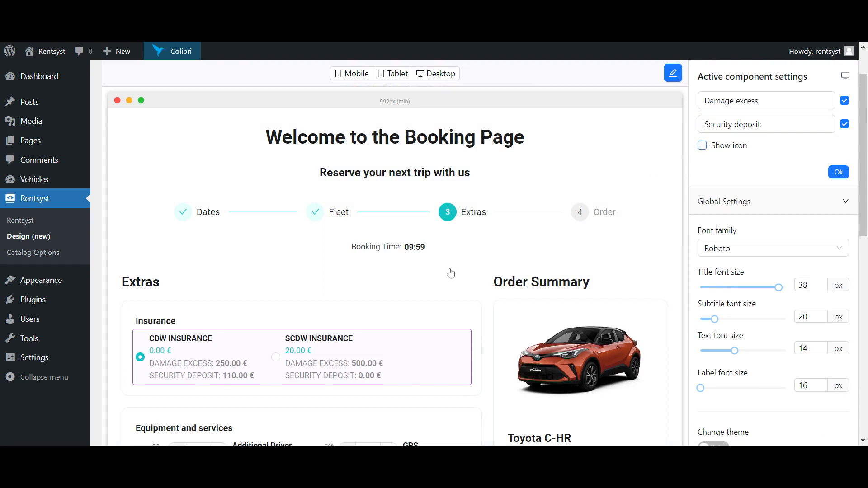
left_click(702, 145)
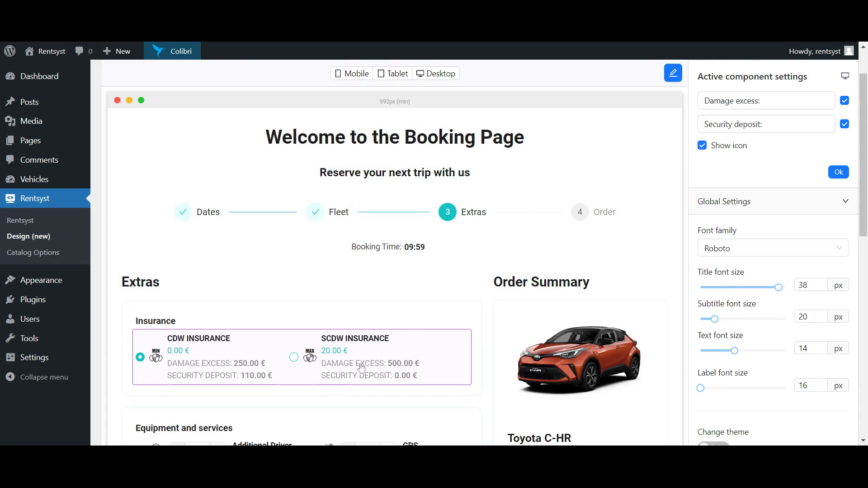
Step: Hide then restore the Security deposit and Damage excess lines, then move to the Booking step
left_click(844, 124)
left_click(844, 101)
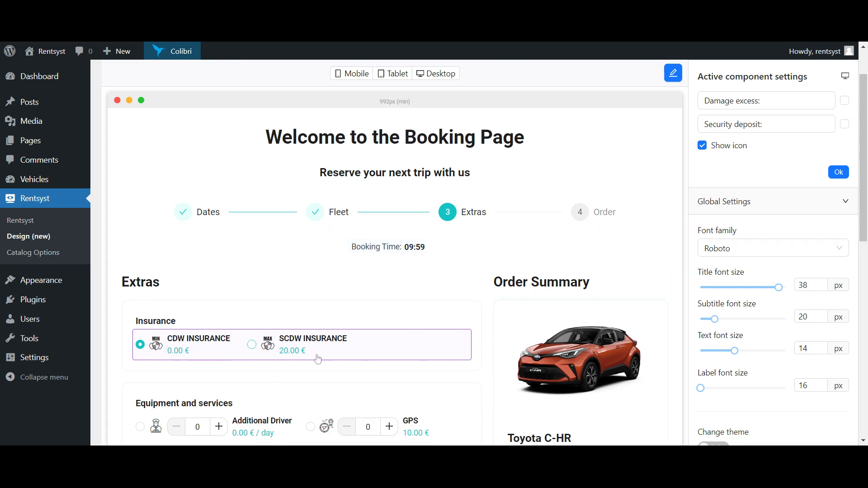
left_click(844, 100)
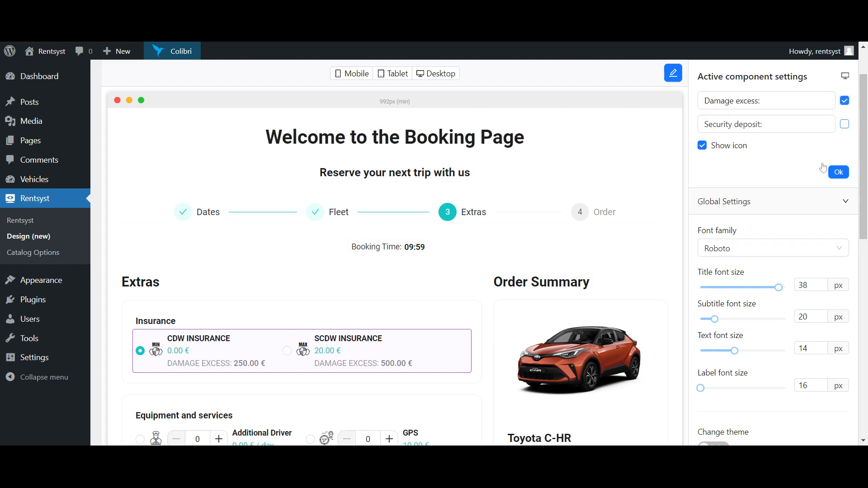
left_click(844, 124)
scroll(396, 262, "down", 4)
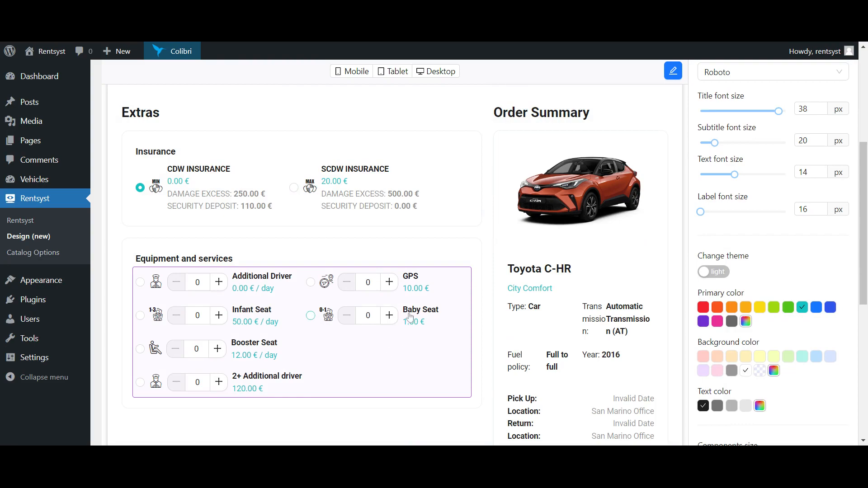
scroll(410, 312, "up", 8)
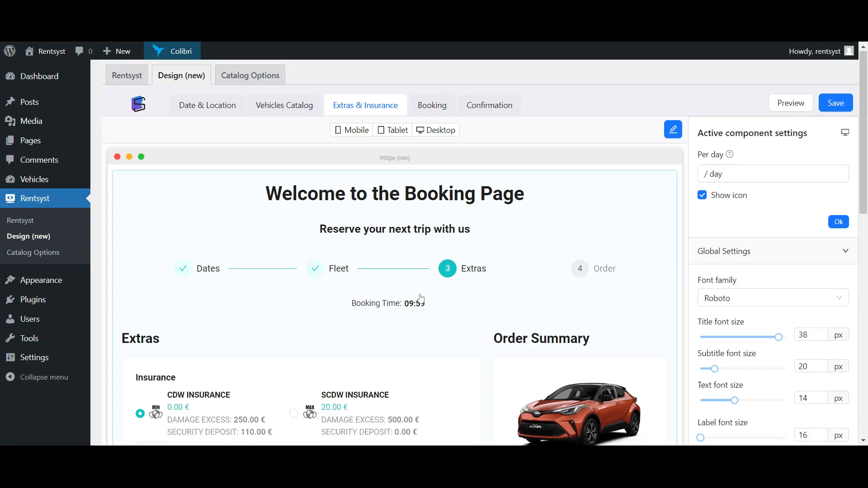
left_click(430, 107)
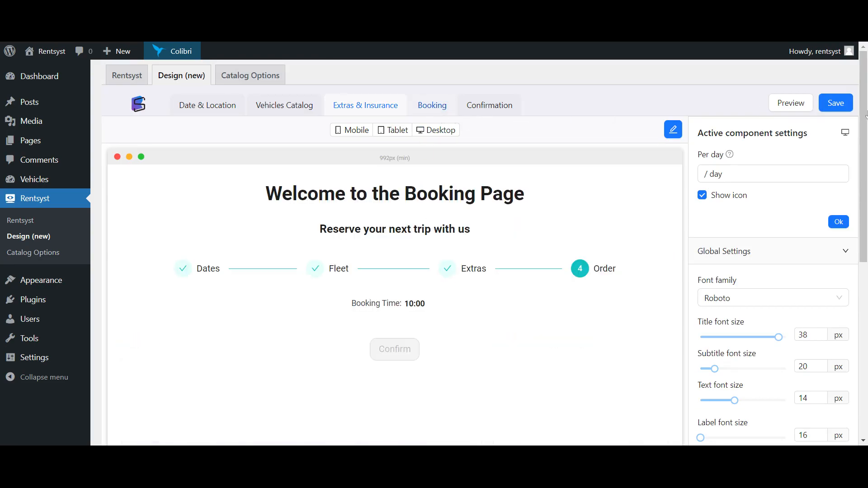
left_click_drag(863, 107, 863, 135)
scroll(452, 136, "up", 2)
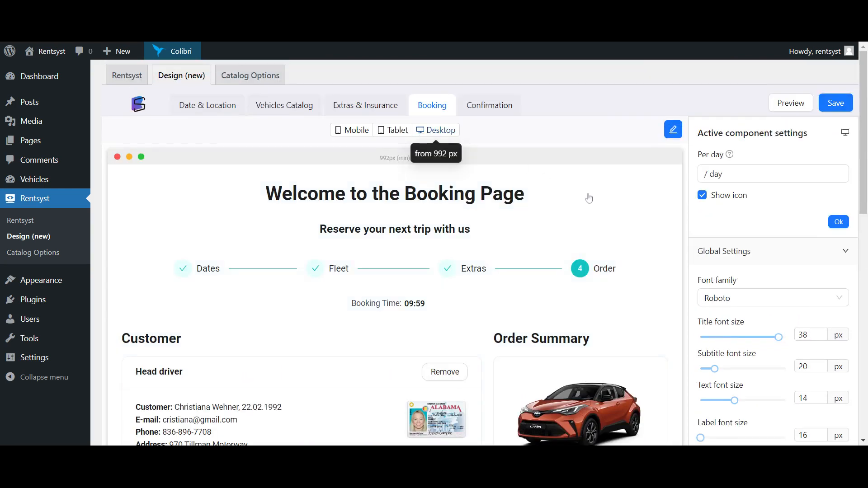
left_click_drag(863, 129, 859, 142)
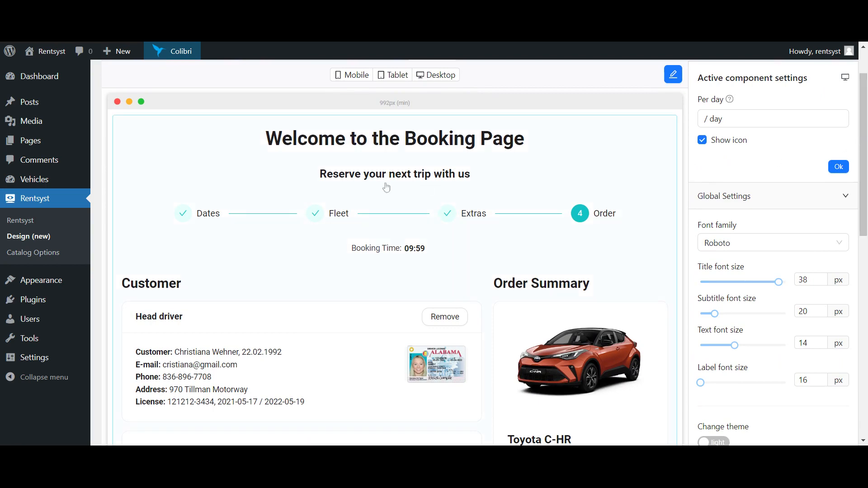
scroll(312, 309, "down", 3)
left_click(444, 215)
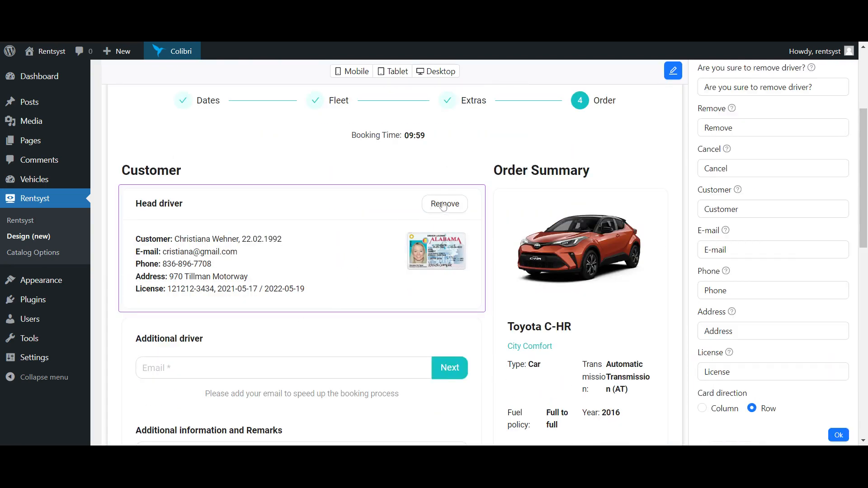
left_click(425, 204)
left_click(484, 175)
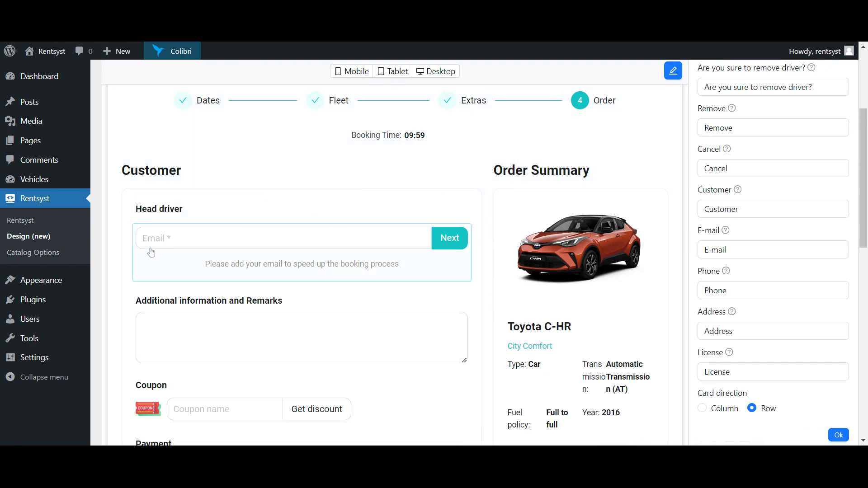
left_click(228, 245)
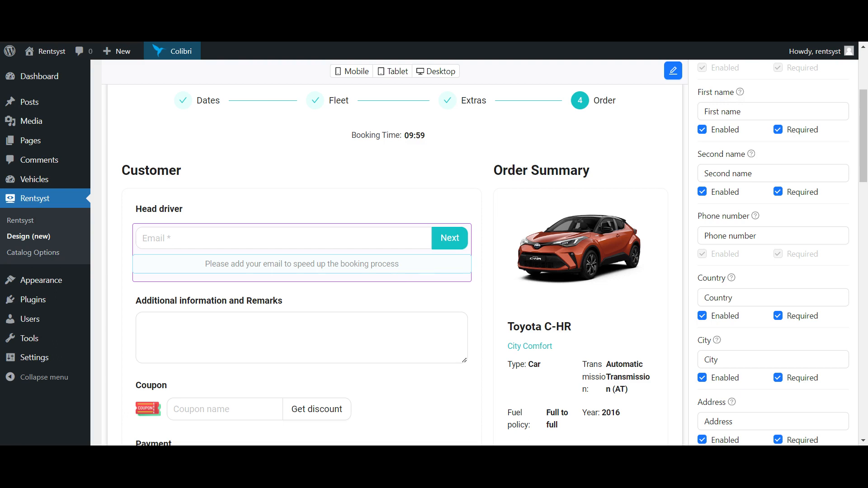
left_click(193, 243)
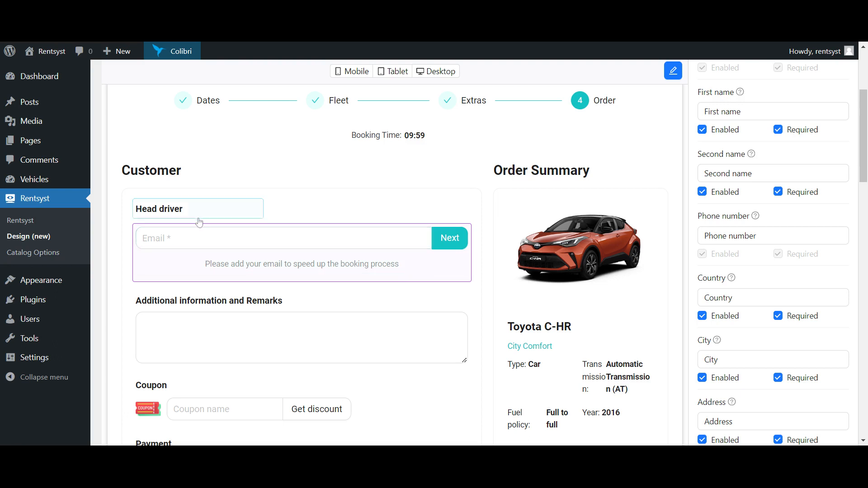
left_click_drag(863, 167, 866, 127)
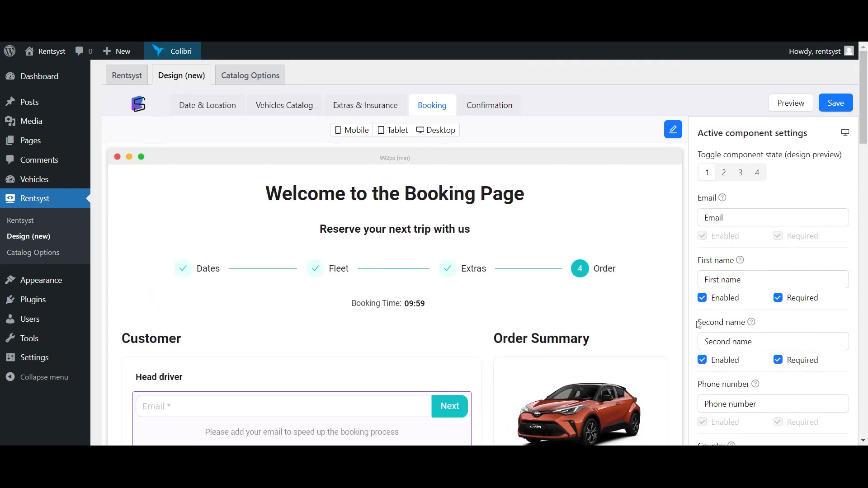
scroll(742, 326, "down", 1)
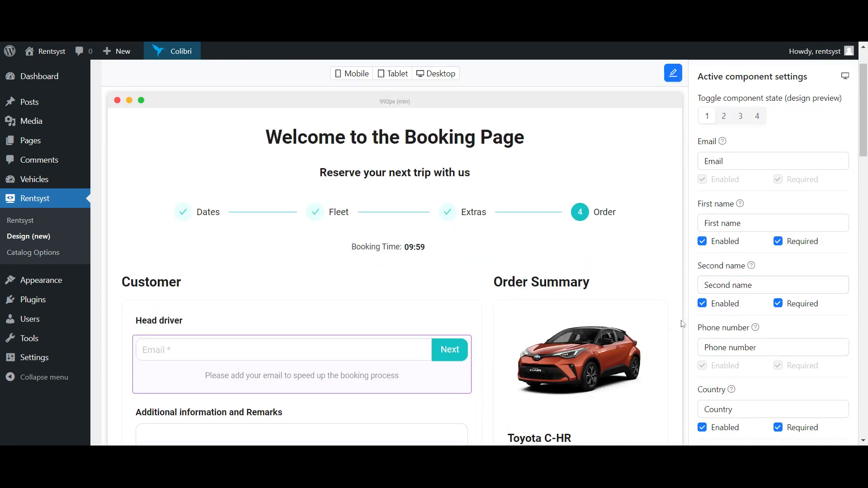
scroll(682, 324, "down", 2)
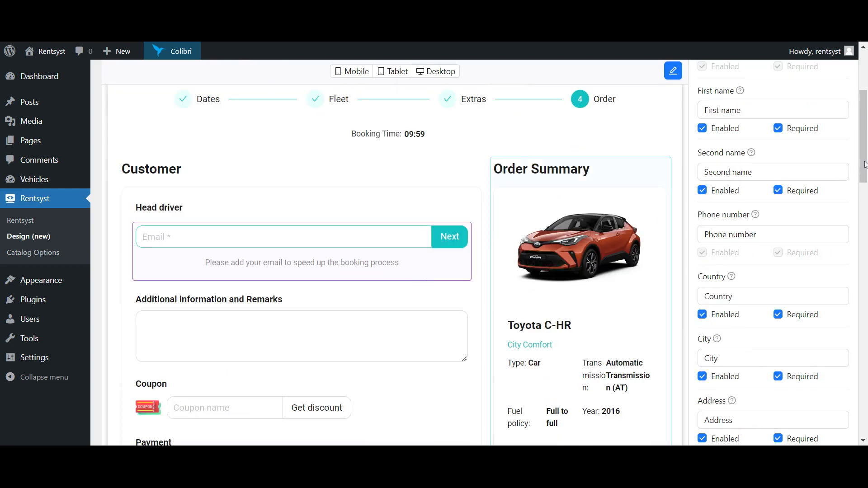
scroll(864, 164, "up", 3)
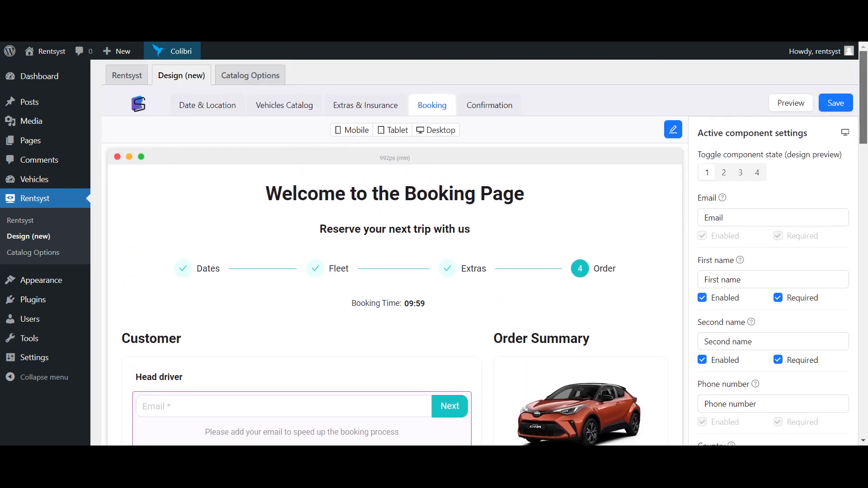
scroll(863, 162, "down", 3)
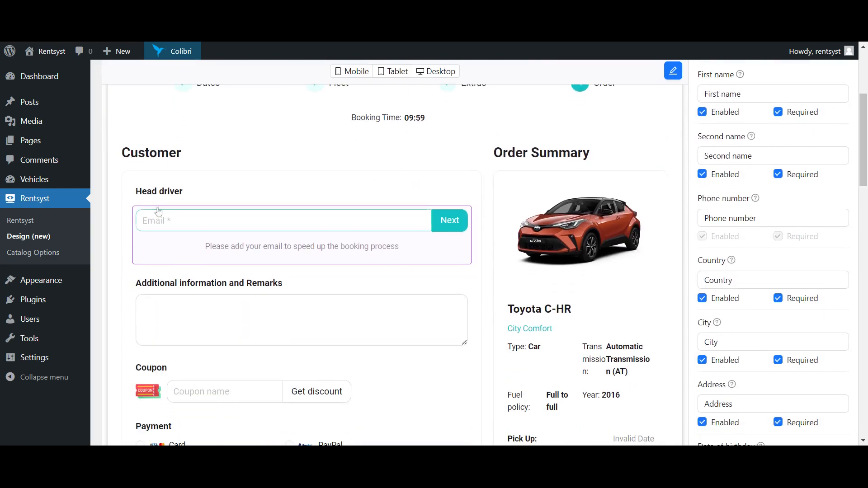
left_click(182, 192)
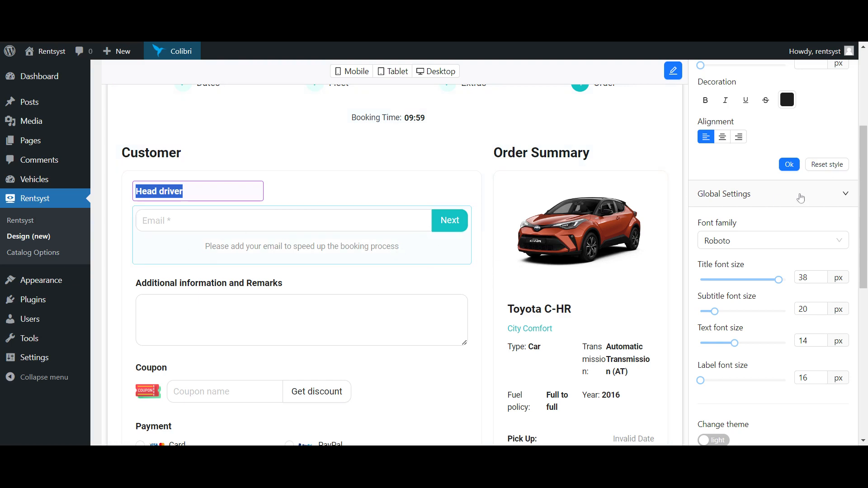
left_click(176, 240)
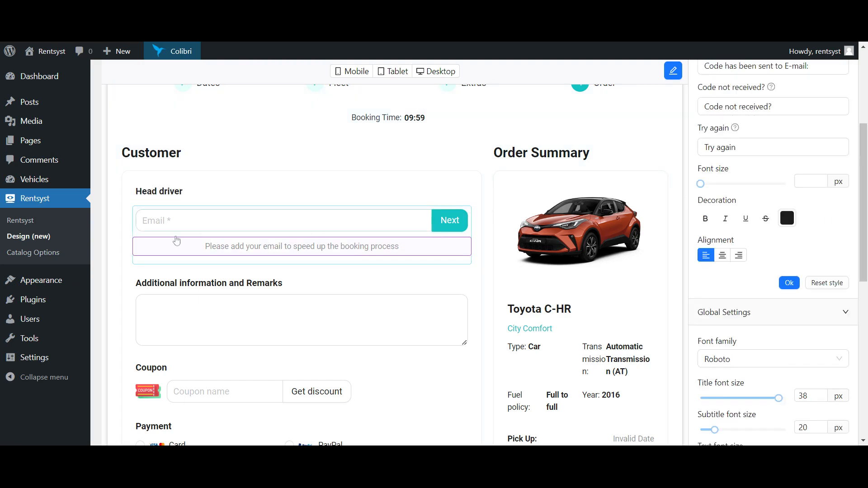
left_click(221, 208)
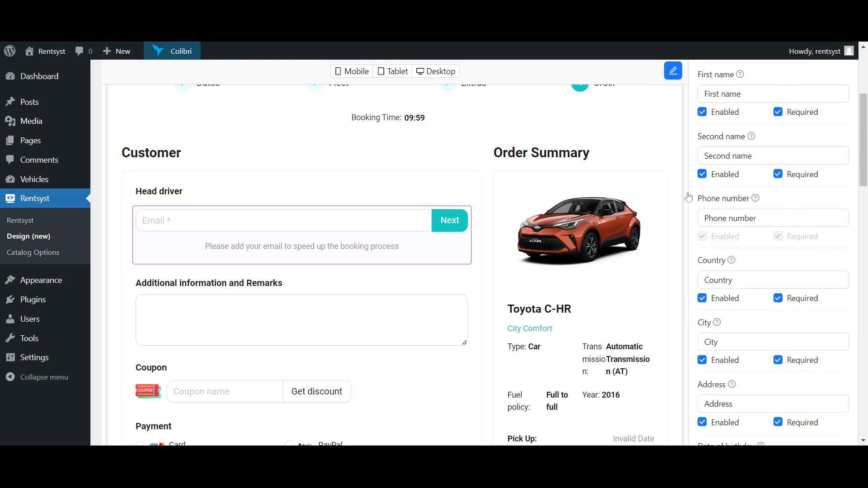
scroll(864, 164, "up", 4)
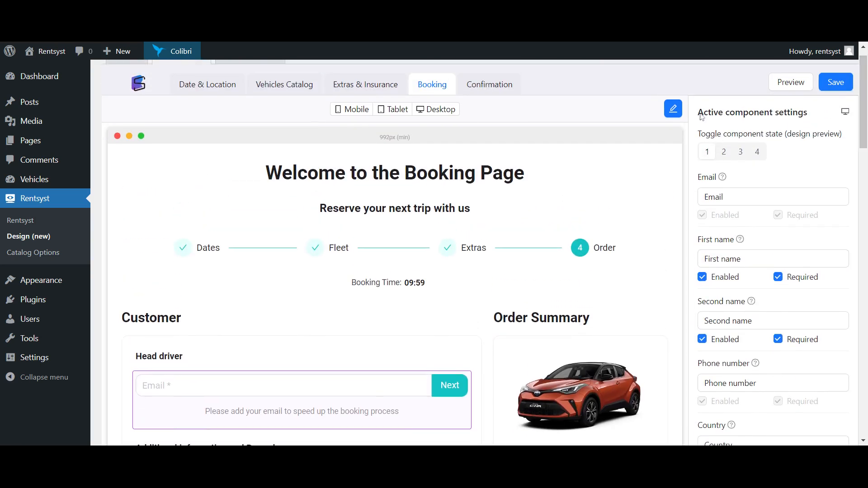
scroll(854, 126, "down", 2)
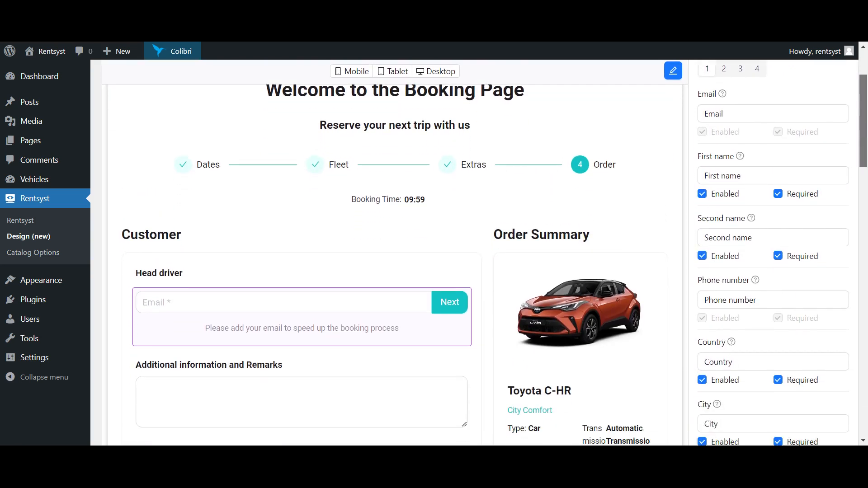
left_click_drag(726, 114, 690, 116)
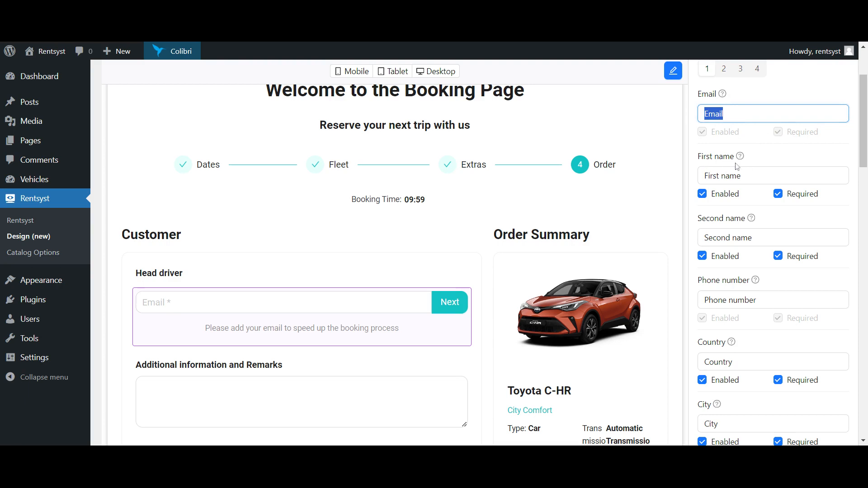
left_click_drag(699, 218, 733, 219)
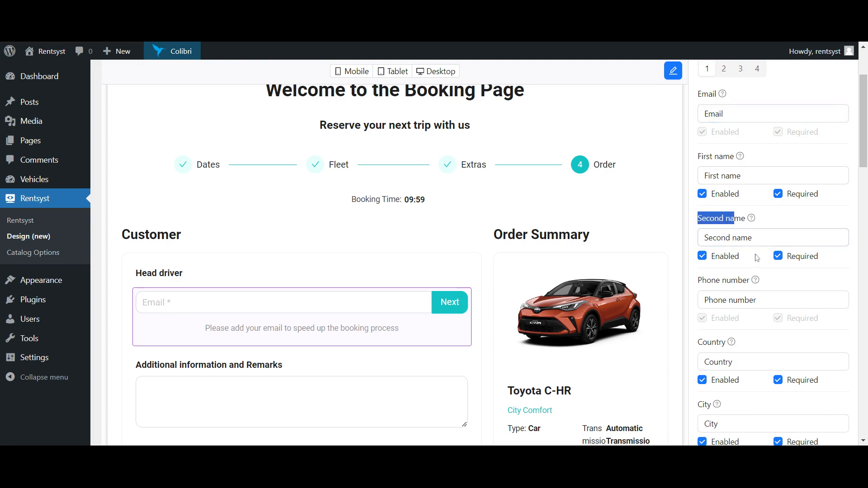
Step: Trial making First name and Country optional, leaving both required
left_click(778, 195)
left_click(778, 194)
scroll(864, 149, "down", 3)
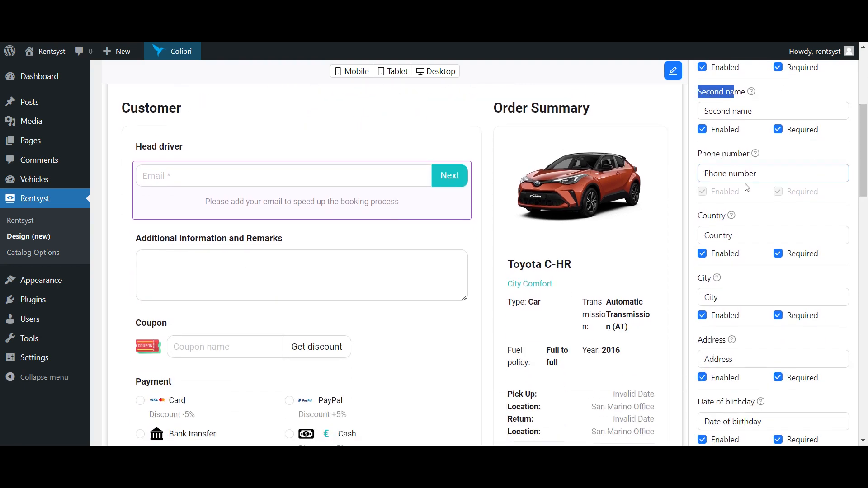
left_click(779, 258)
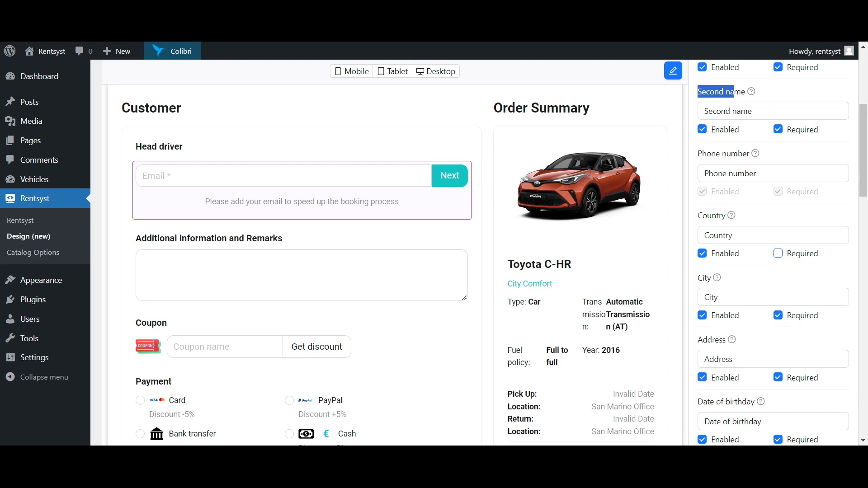
left_click(777, 258)
scroll(829, 186, "down", 3)
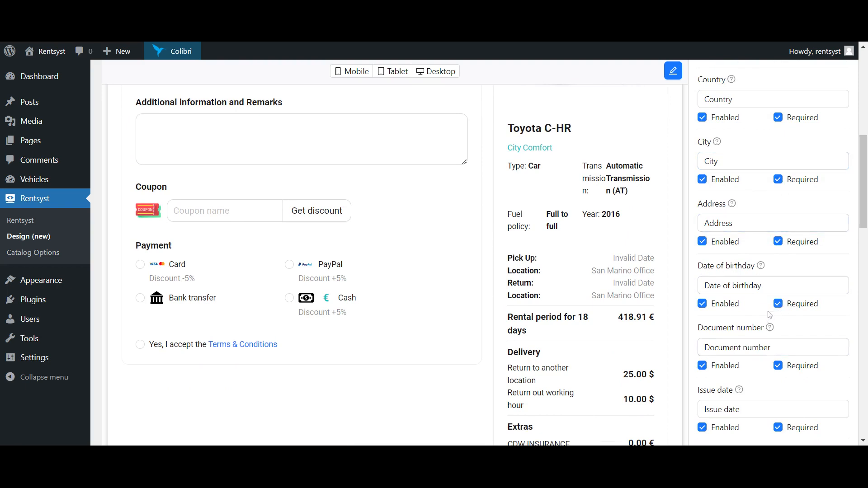
scroll(768, 312, "down", 1)
Step: Make Issue date, Document number, Date of birthday, Address and Exp date optional
left_click_drag(698, 334, 726, 333)
left_click_drag(698, 395, 723, 396)
left_click(777, 371)
left_click(778, 309)
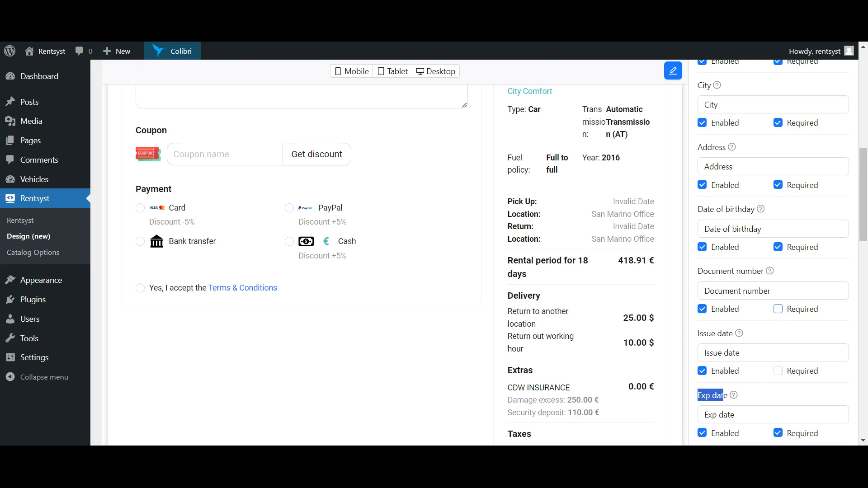
left_click(777, 247)
left_click(778, 185)
left_click(778, 433)
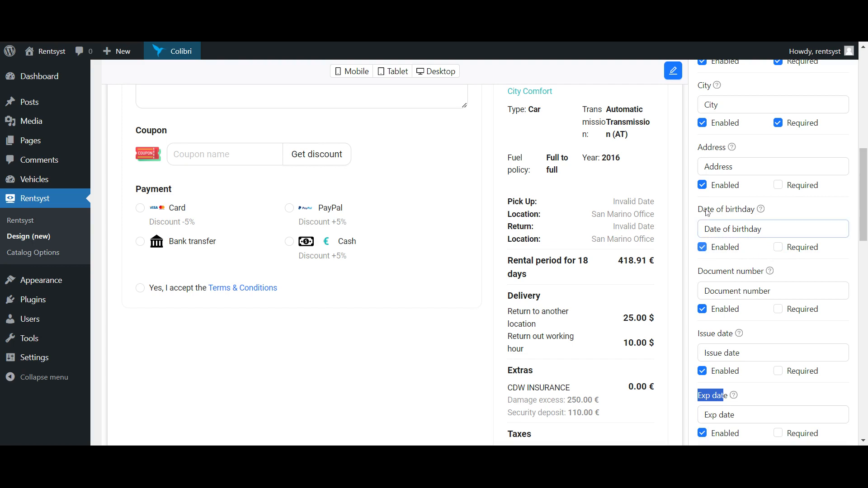
Step: Disable the Address and City fields and make City not required
left_click(702, 185)
scroll(866, 205, "up", 1)
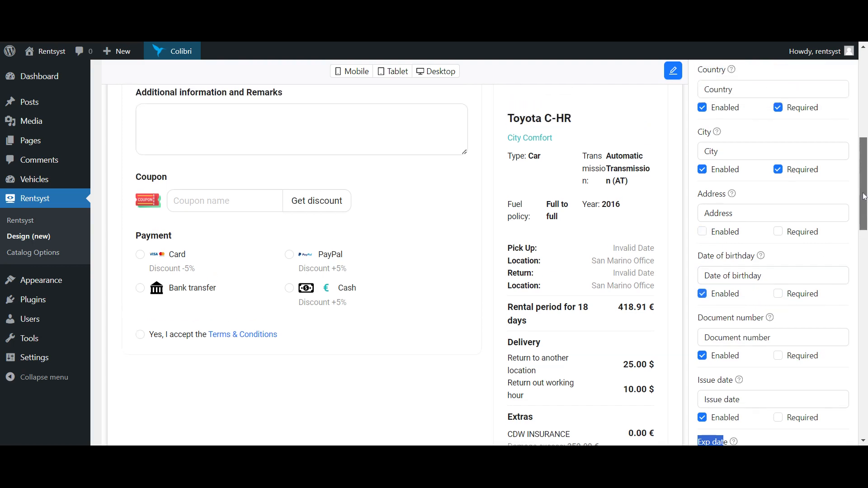
left_click(702, 167)
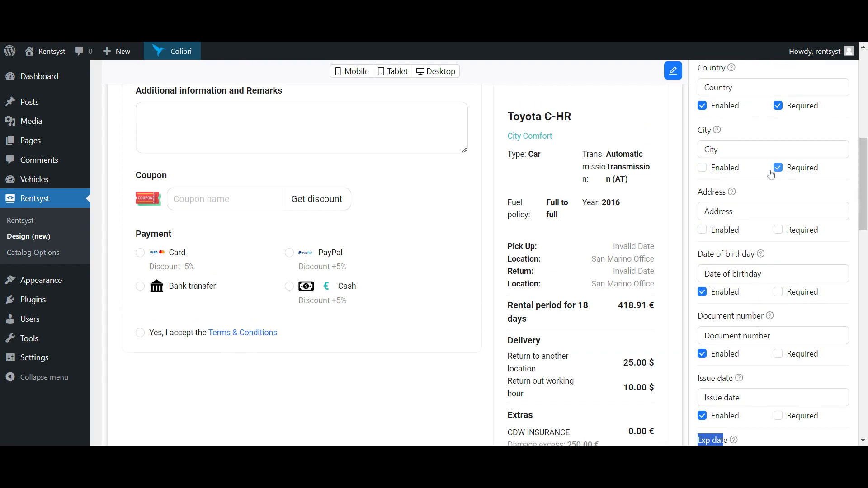
left_click(778, 168)
scroll(855, 179, "up", 2)
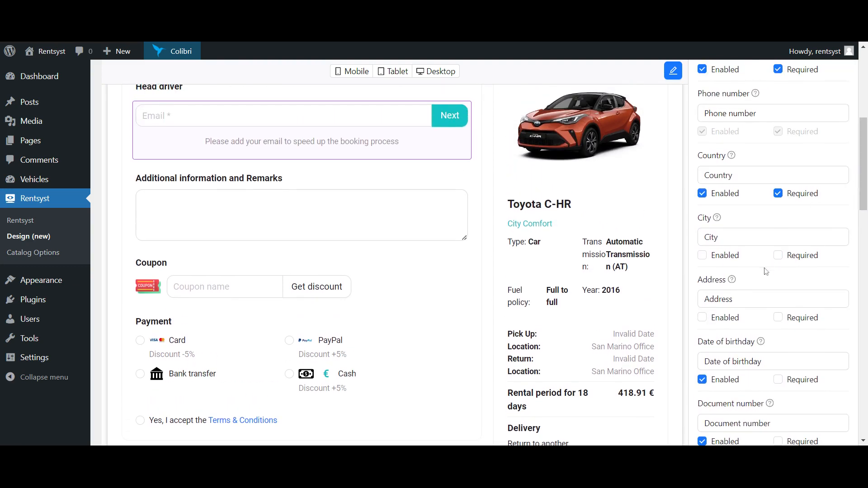
scroll(719, 267, "down", 3)
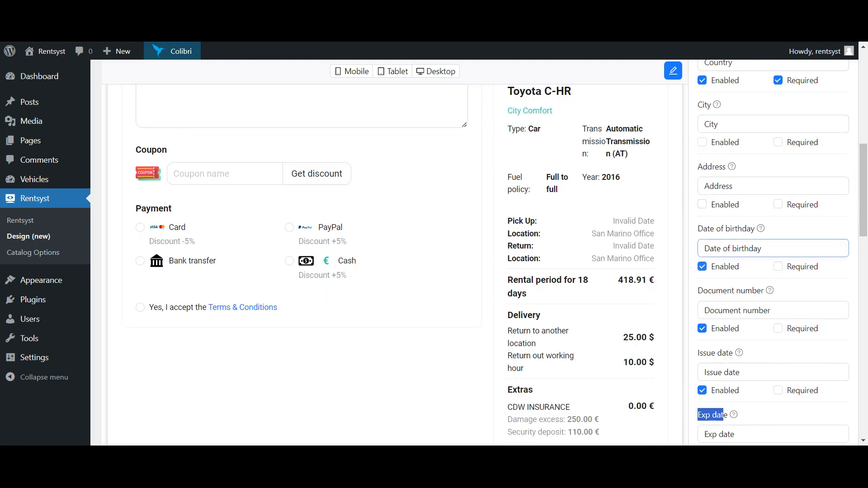
scroll(732, 240, "down", 6)
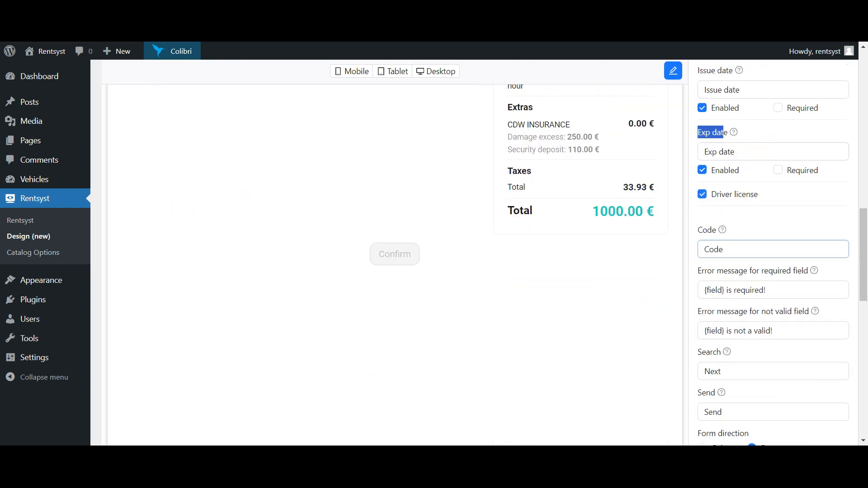
Step: Highlight the Code field's label and placeholder text in the settings
double_click(713, 231)
mouse_move(729, 236)
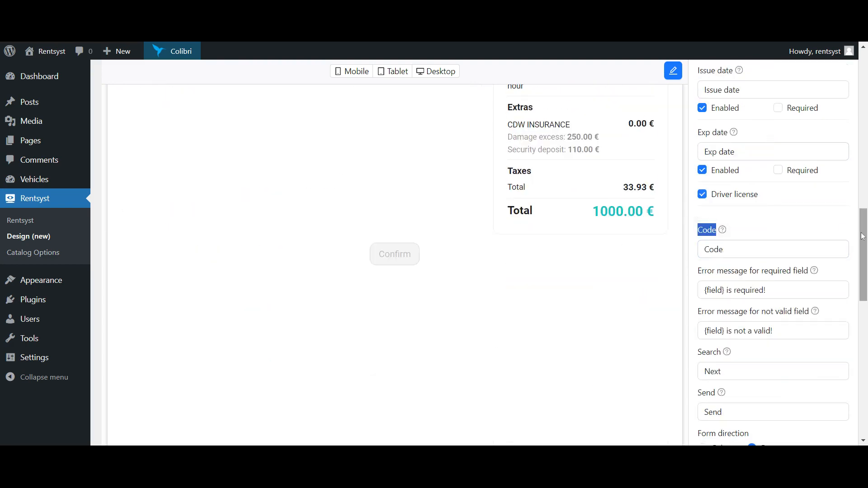
scroll(859, 249, "down", 2)
double_click(713, 163)
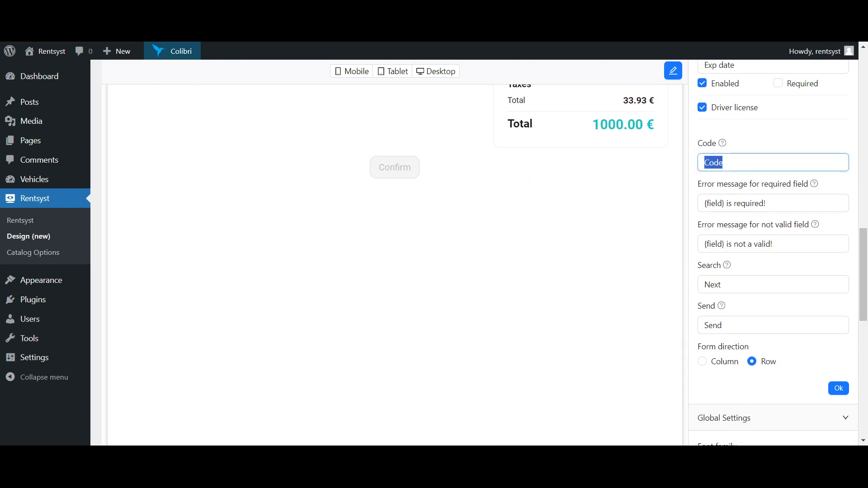
scroll(514, 260, "up", 7)
scroll(514, 260, "up", 5)
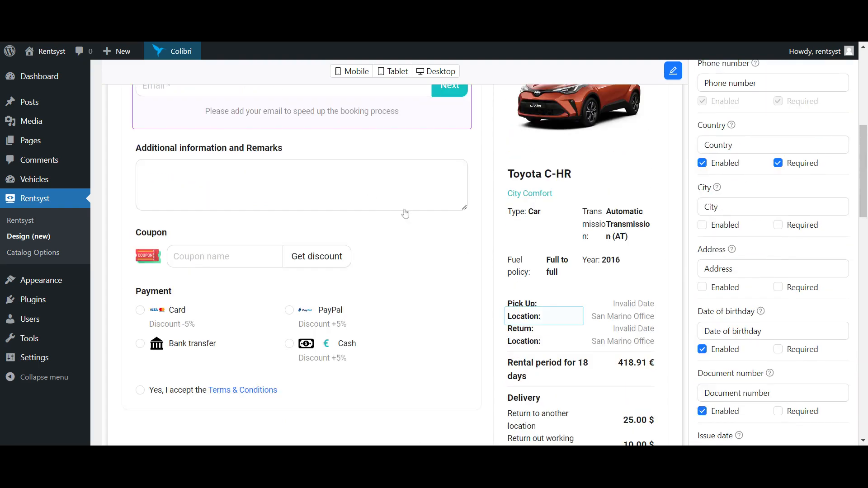
scroll(405, 213, "up", 3)
Step: Fill in the head driver's e-mail address and request a verification code
left_click(222, 231)
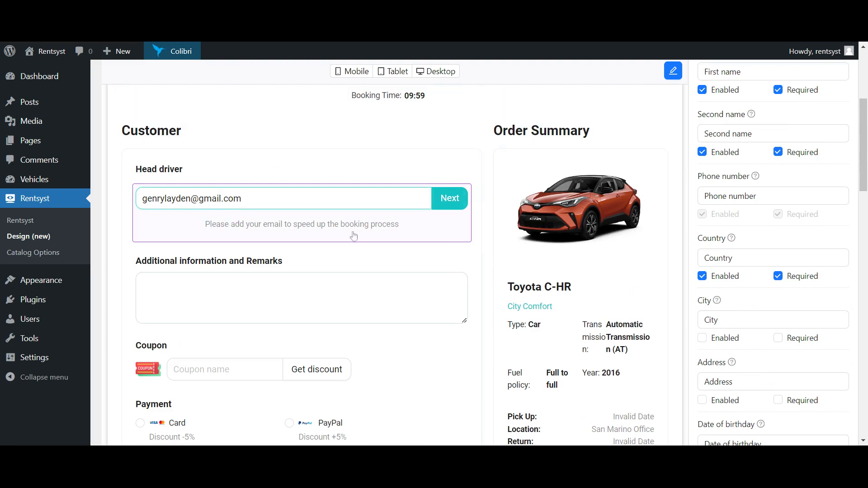
left_click(455, 203)
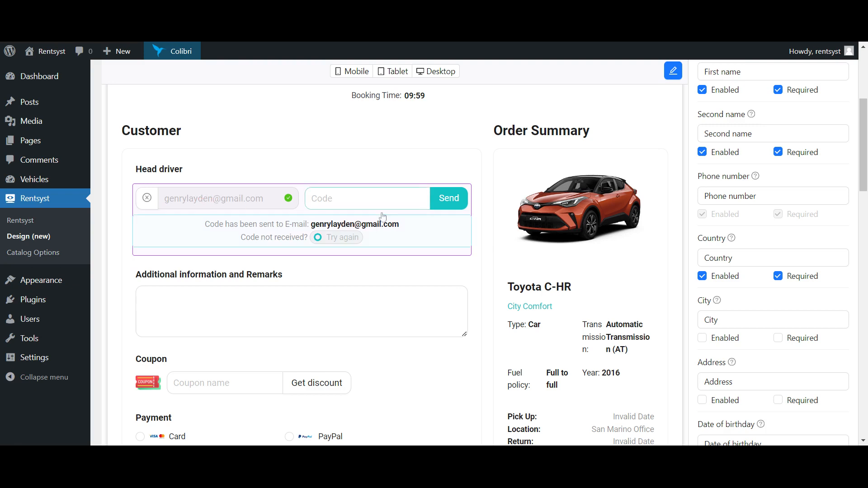
left_click(350, 201)
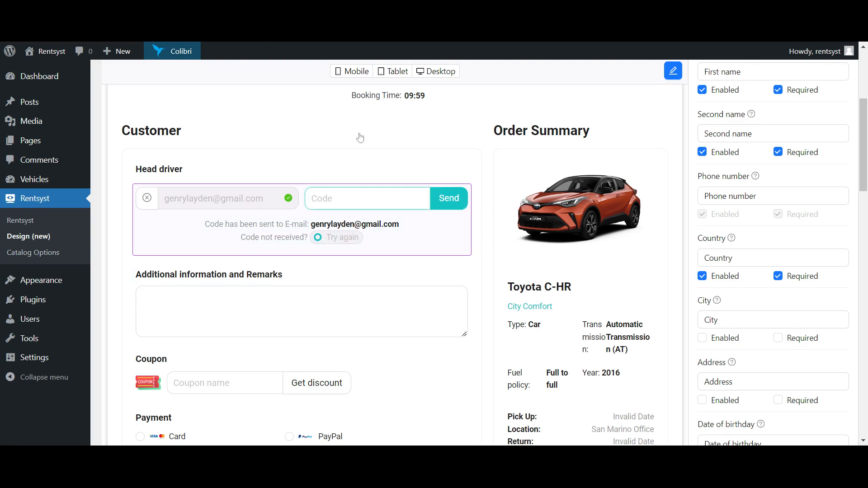
left_click(358, 43)
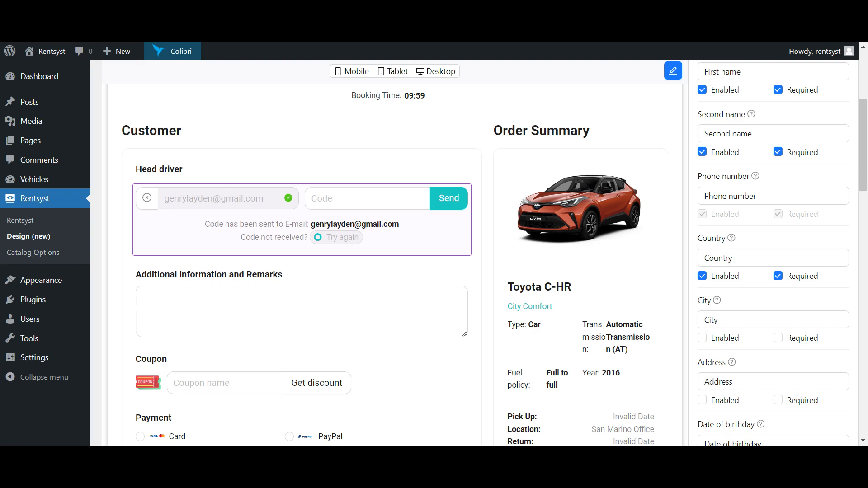
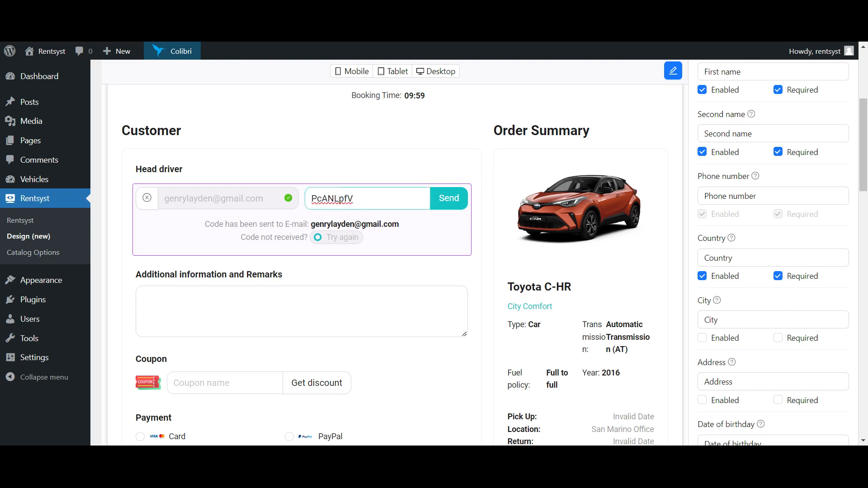
Step: Paste the received verification code, submit it, and review the revealed driver fields
left_click(436, 201)
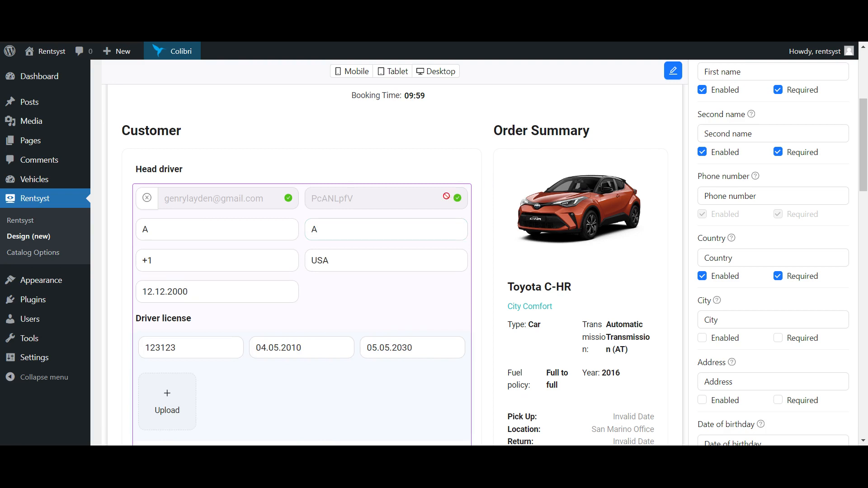
left_click_drag(865, 146, 844, 155)
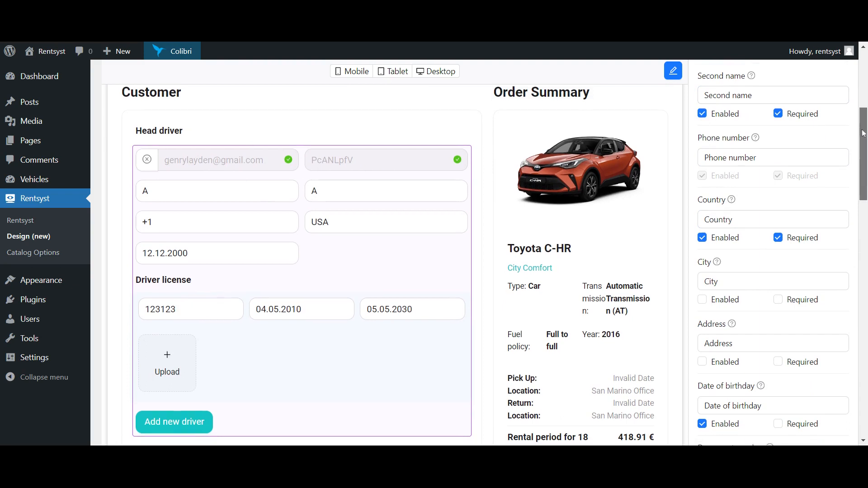
scroll(863, 132, "down", 1)
scroll(864, 132, "up", 4)
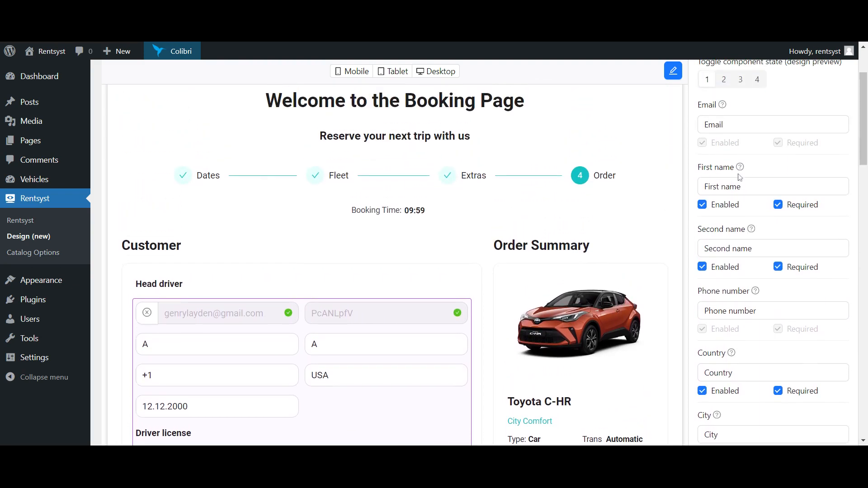
Step: Select the head driver block and upload five driver licence images
left_click_drag(703, 171, 733, 170)
scroll(856, 132, "down", 5)
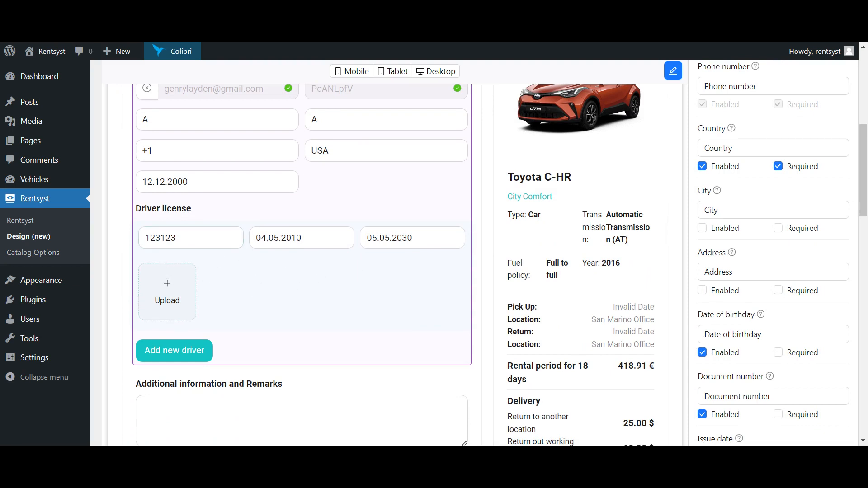
left_click_drag(195, 209, 135, 209)
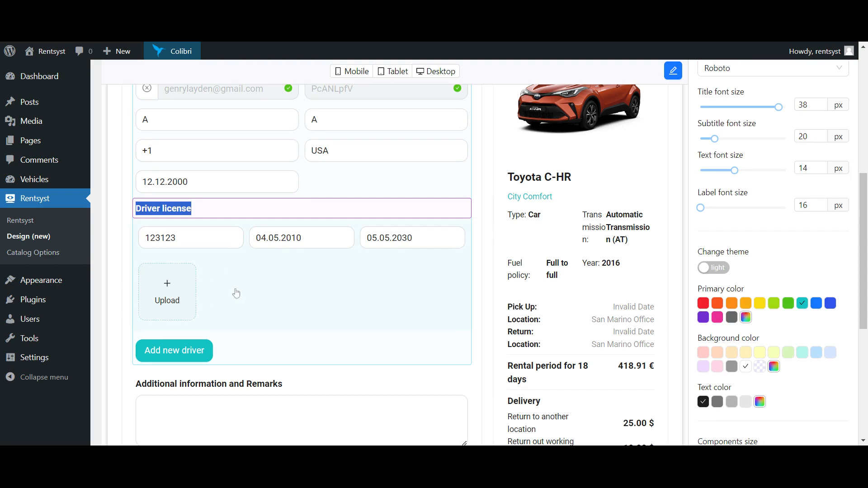
left_click(173, 292)
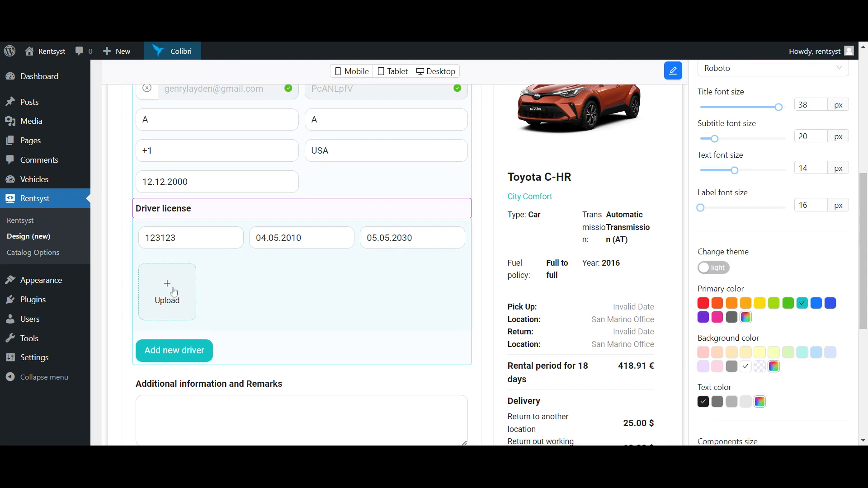
left_click(174, 291)
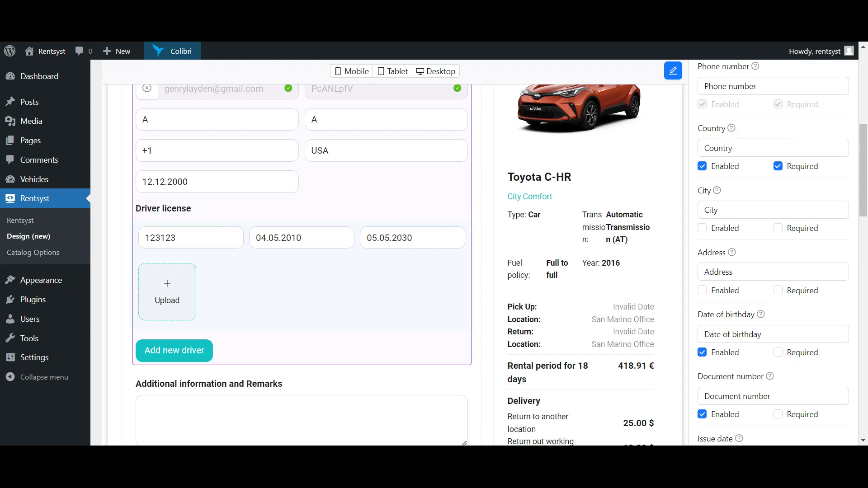
left_click(724, 236)
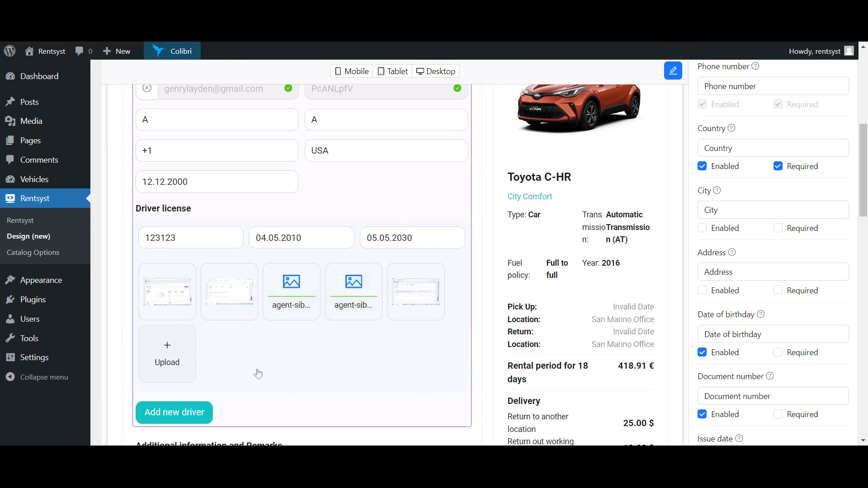
mouse_move(400, 322)
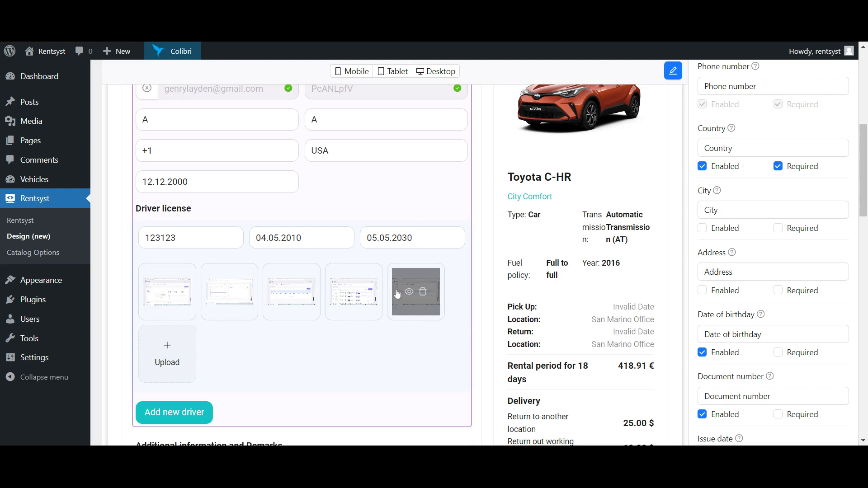
scroll(795, 172, "down", 9)
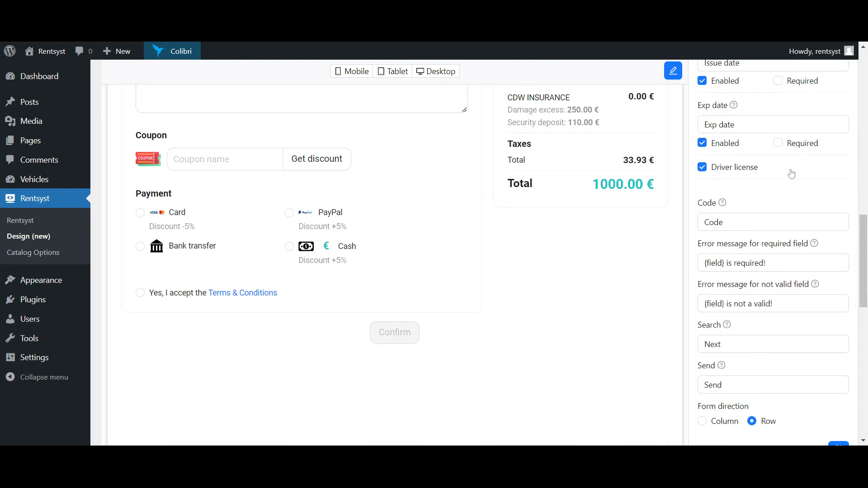
Step: Select the 'Additional information and Remarks' heading near the end of the booking form
left_click_drag(861, 244, 865, 206)
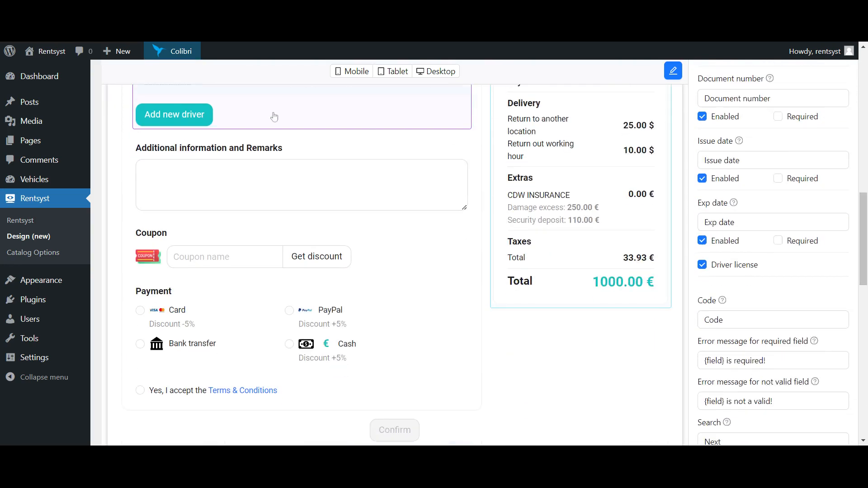
left_click_drag(137, 155, 237, 147)
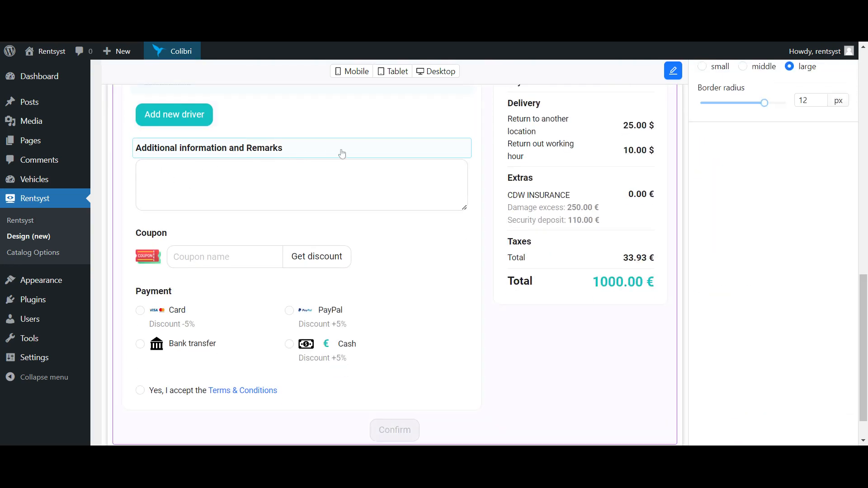
left_click(386, 187)
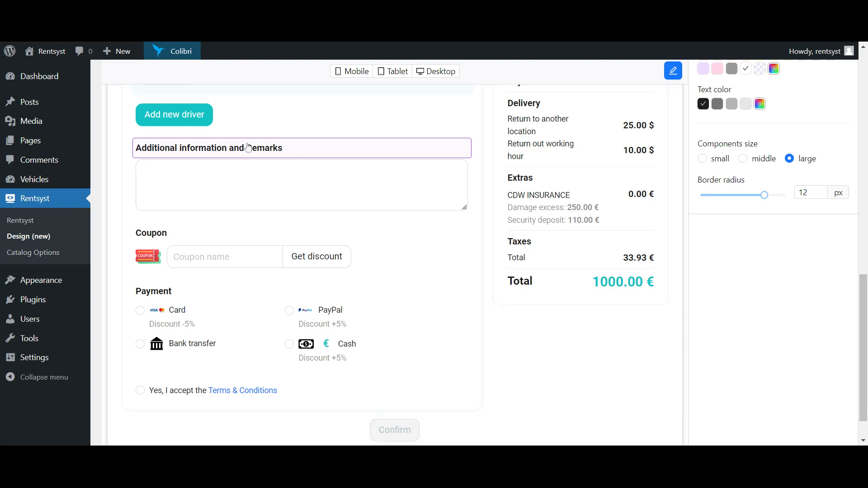
Step: Replace the Additional information heading with 'Please provide Hotel name:' and check the renamed remarks box
left_click_drag(865, 279, 864, 60)
left_click(765, 162)
triple_click(765, 162)
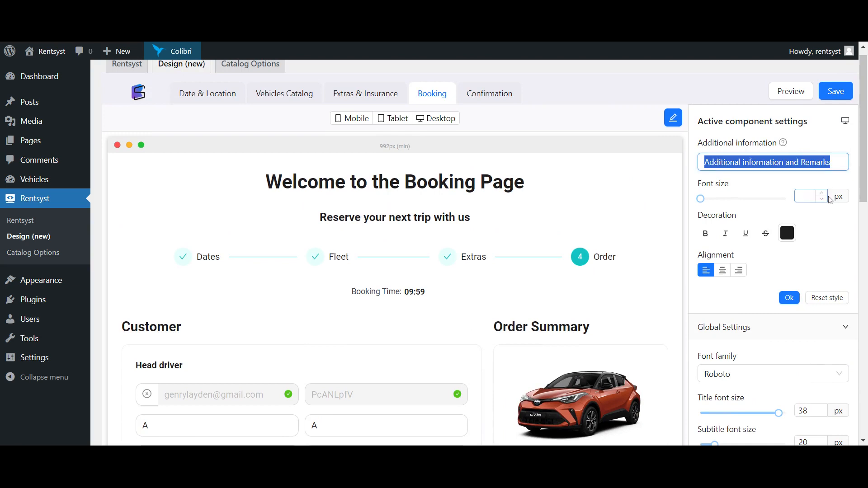
type("Please provide Hotel name:")
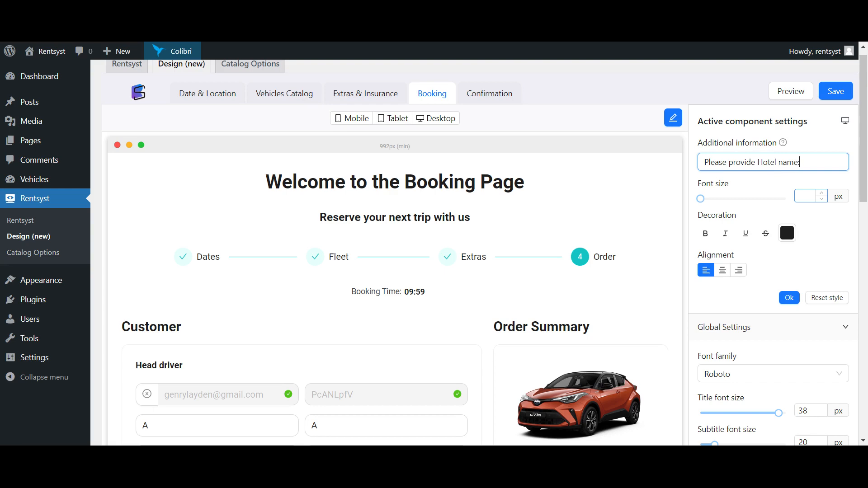
left_click_drag(862, 126, 856, 319)
left_click(302, 262)
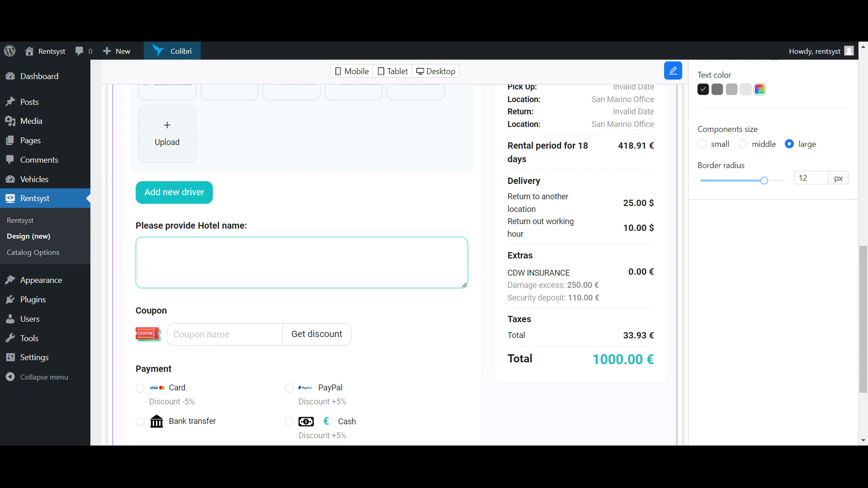
scroll(230, 243, "down", 3)
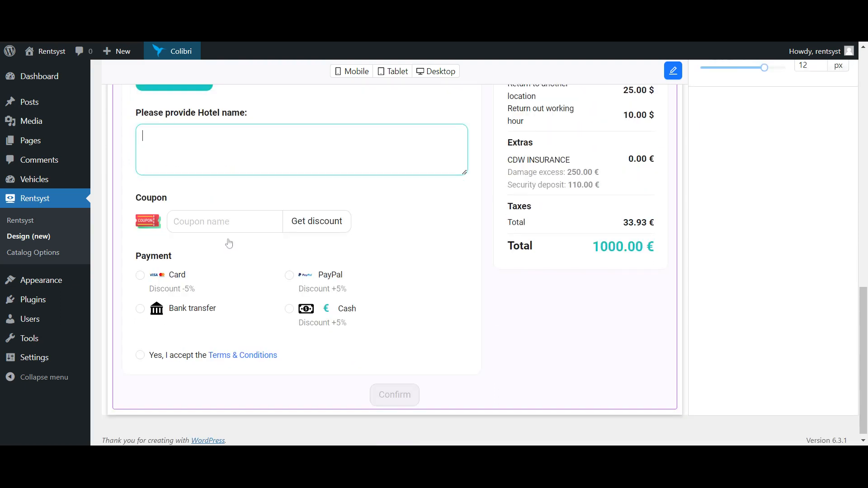
Step: Inspect the Coupon and Payment blocks, then pick PayPal and tick the Terms & Conditions box
double_click(151, 199)
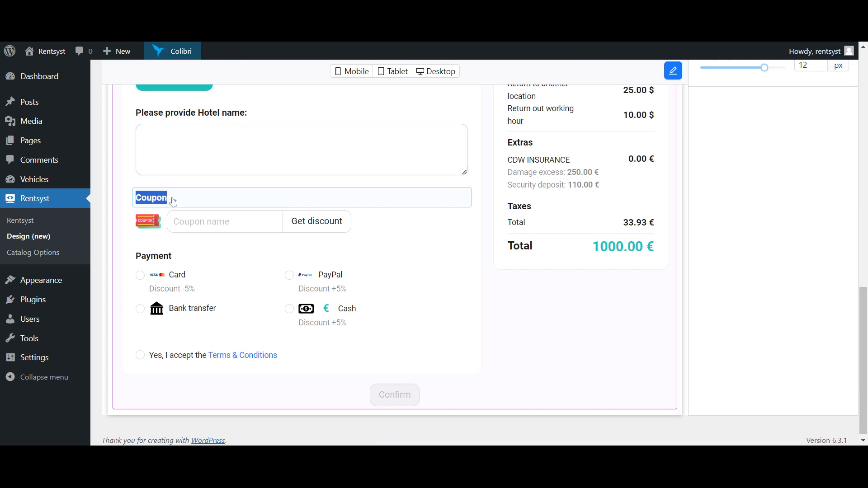
left_click(329, 225)
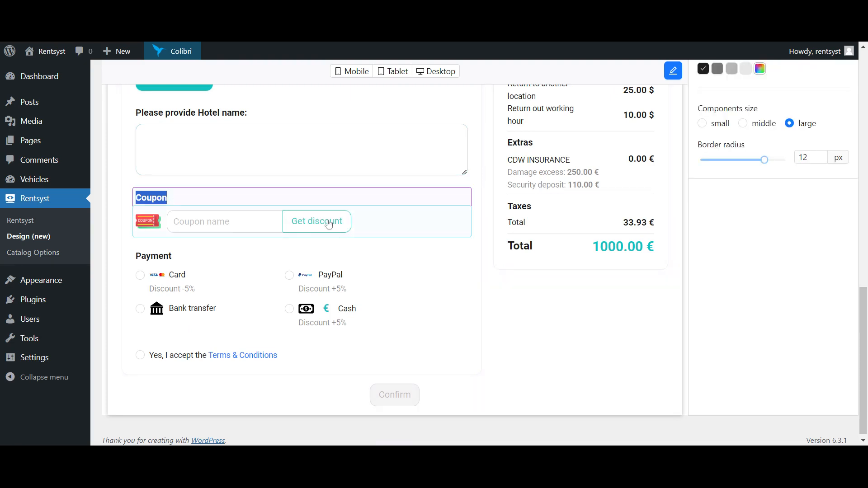
double_click(171, 257)
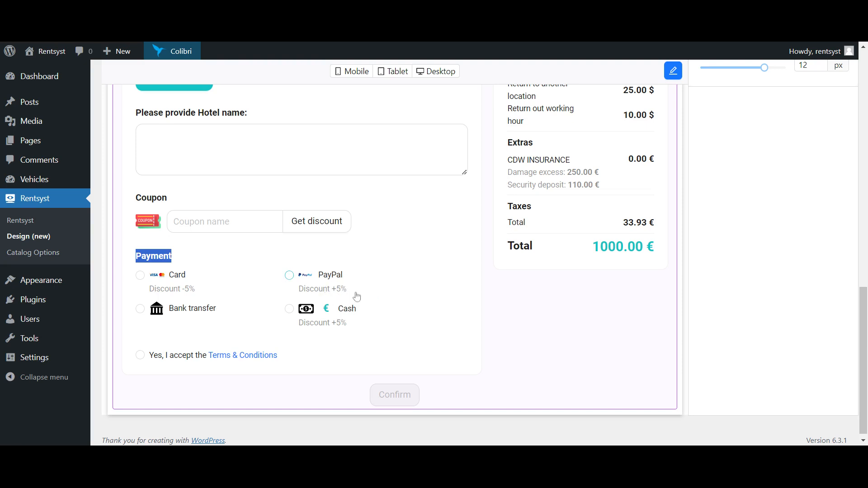
left_click(332, 292)
left_click(141, 356)
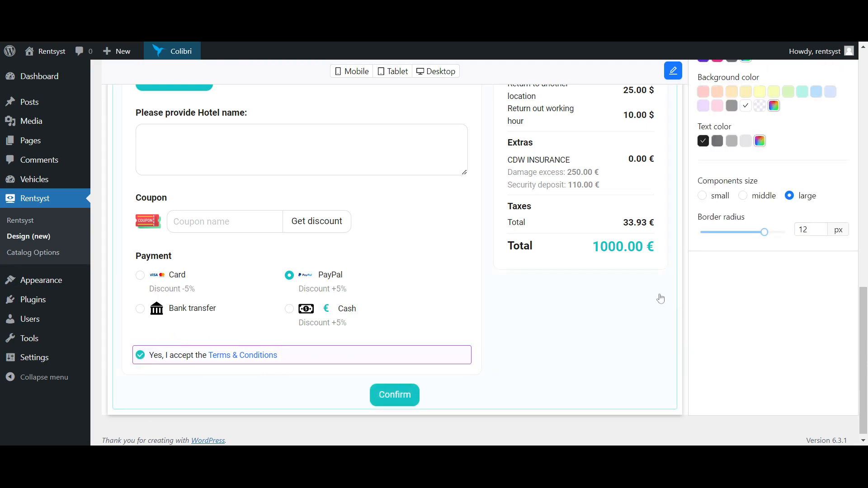
left_click_drag(863, 319, 862, 81)
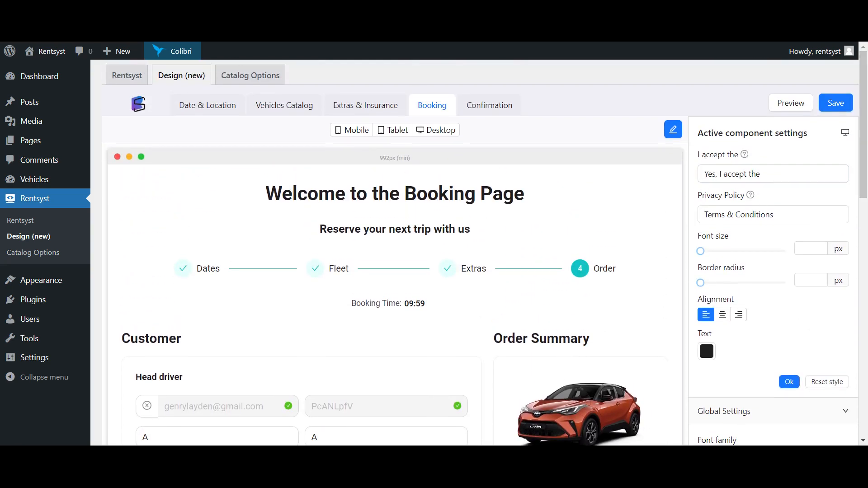
Step: Set the Terms & Conditions acceptance component's alignment to centre and check the result
left_click_drag(768, 174, 672, 172)
left_click_drag(788, 215, 745, 200)
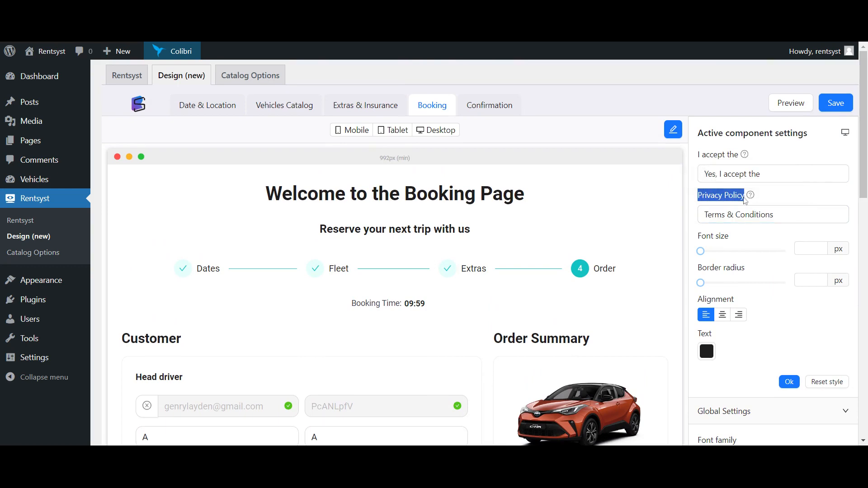
left_click(724, 317)
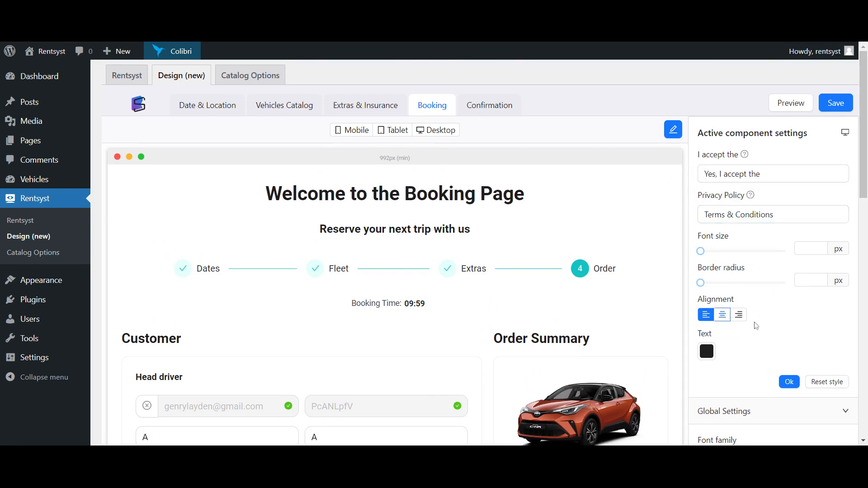
left_click_drag(861, 167, 861, 407)
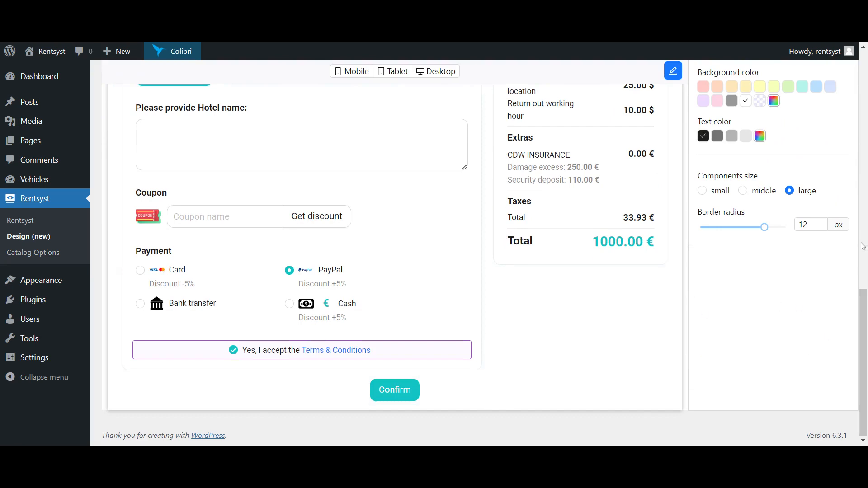
left_click_drag(862, 300, 849, 73)
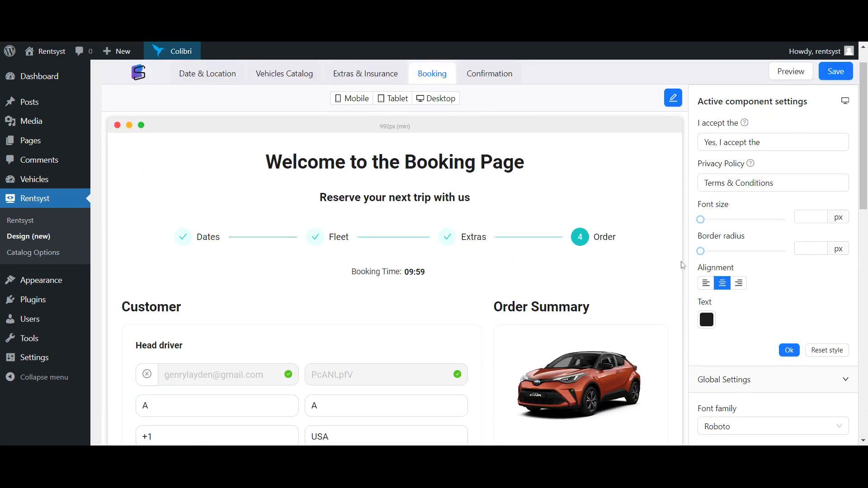
Step: Turn Show vehicle photo off in the Order Summary card, then back on
left_click(642, 312)
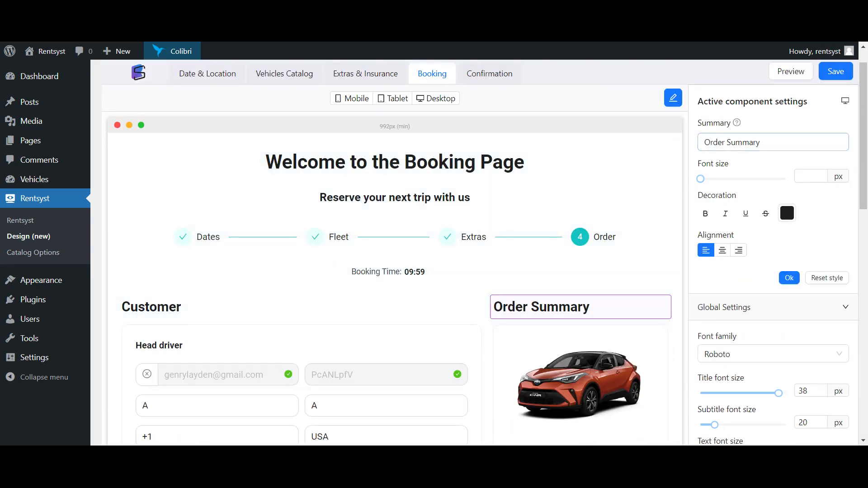
left_click_drag(768, 142, 702, 142)
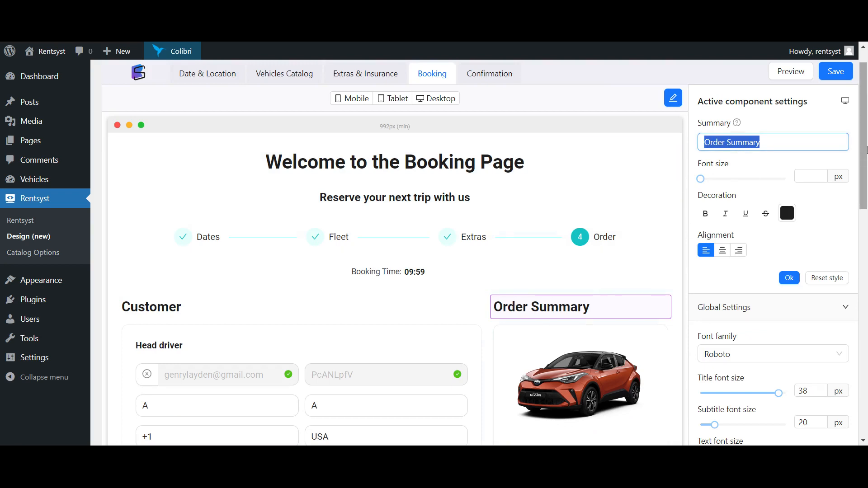
scroll(603, 218, "down", 5)
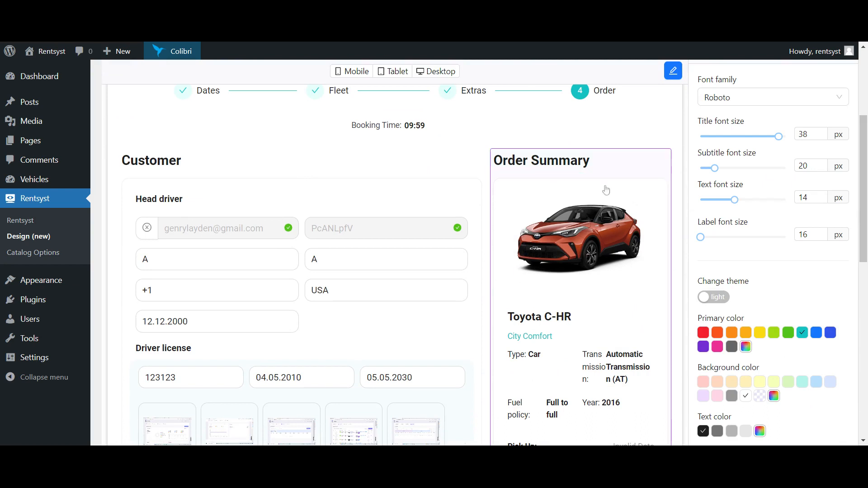
left_click_drag(861, 226, 856, 132)
left_click(702, 127)
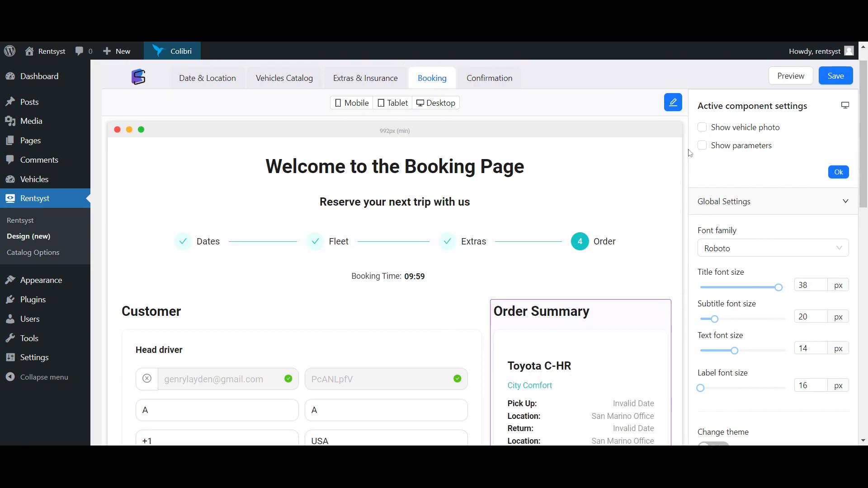
left_click(702, 127)
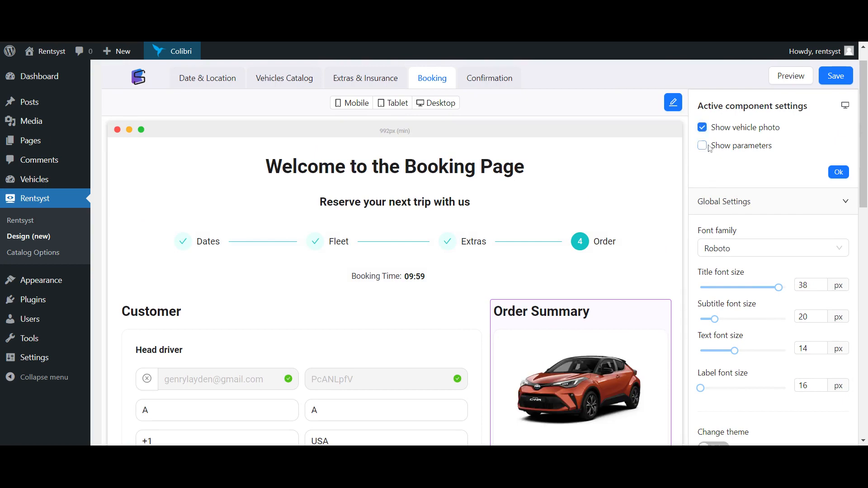
left_click_drag(863, 125, 864, 230)
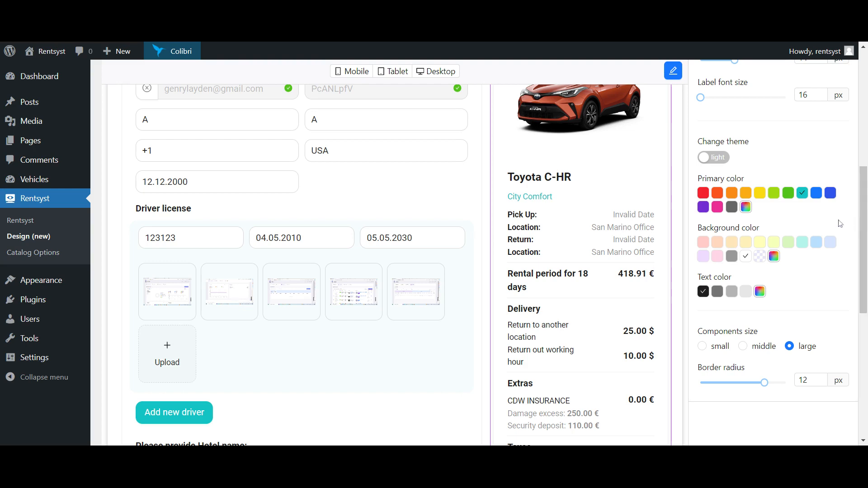
scroll(738, 226, "up", 7)
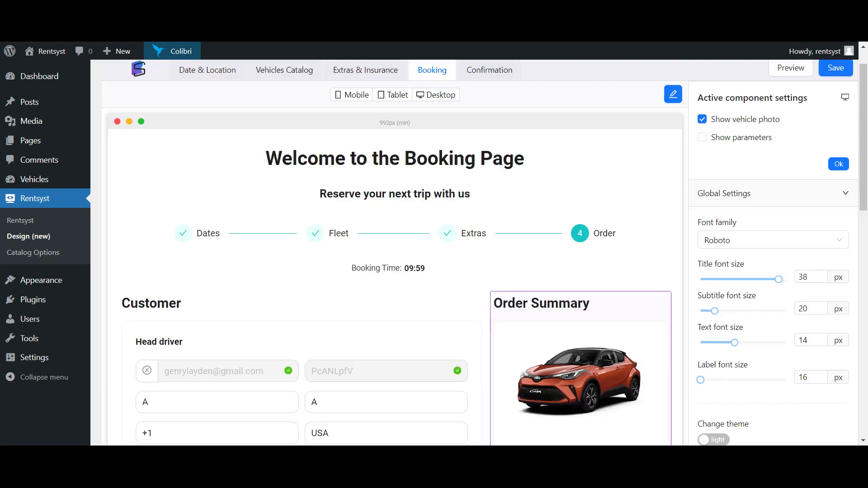
Step: In Edit Layout, move Order Summary left of Customer and back, then switch to the Confirmation design
left_click(672, 130)
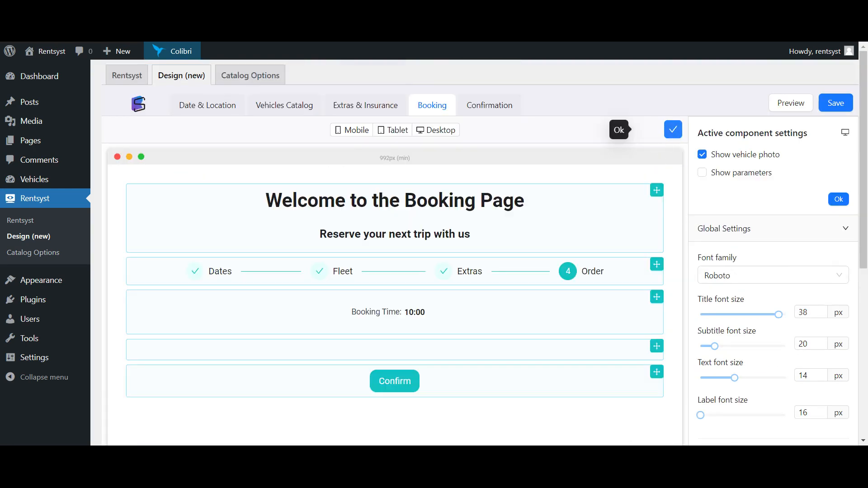
scroll(781, 214, "down", 5)
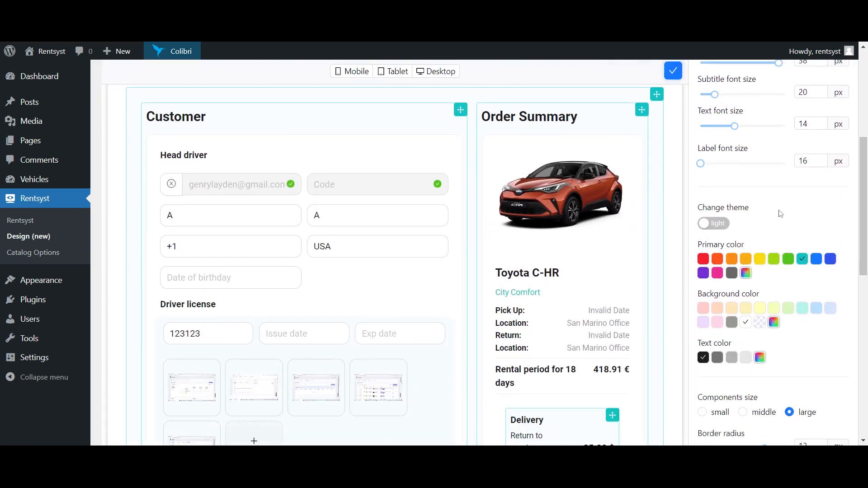
left_click_drag(630, 116, 307, 122)
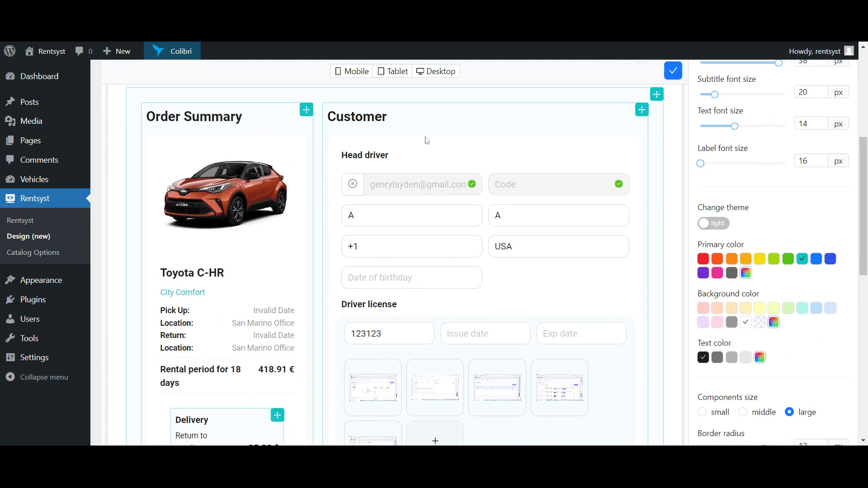
left_click_drag(306, 110, 627, 116)
scroll(531, 207, "down", 10)
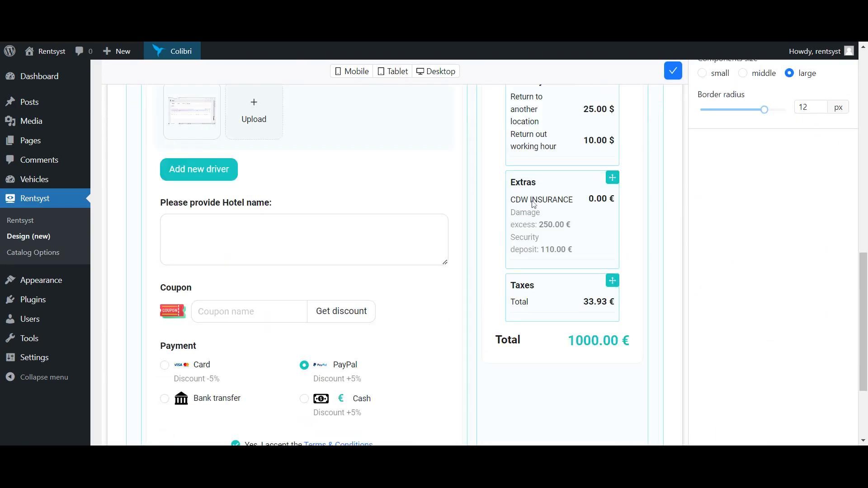
scroll(606, 360, "up", 10)
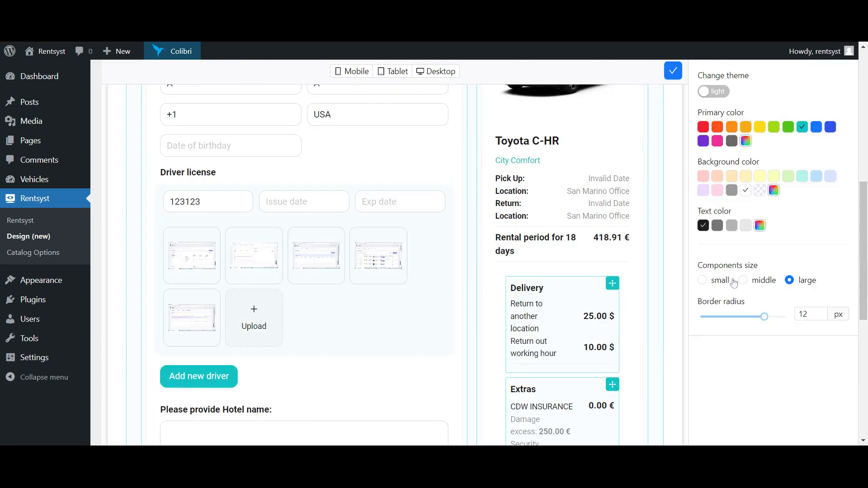
scroll(640, 208, "up", 4)
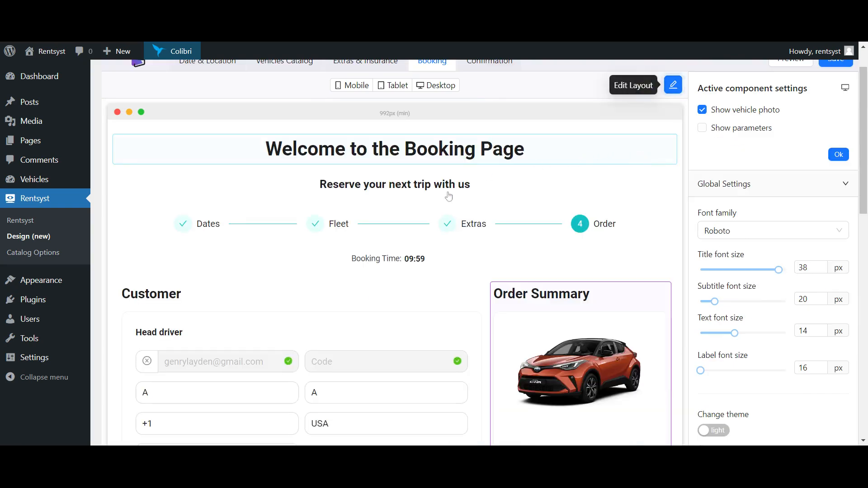
scroll(448, 192, "up", 1)
left_click(484, 113)
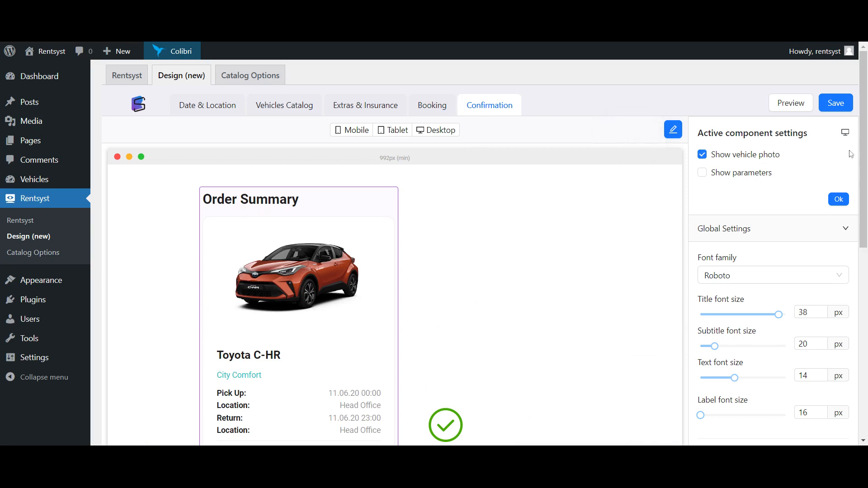
Step: Cycle the confirmation preview through Payment Error, Order Confirmed and Accepted, then back to Payment Success
left_click_drag(863, 152, 864, 224)
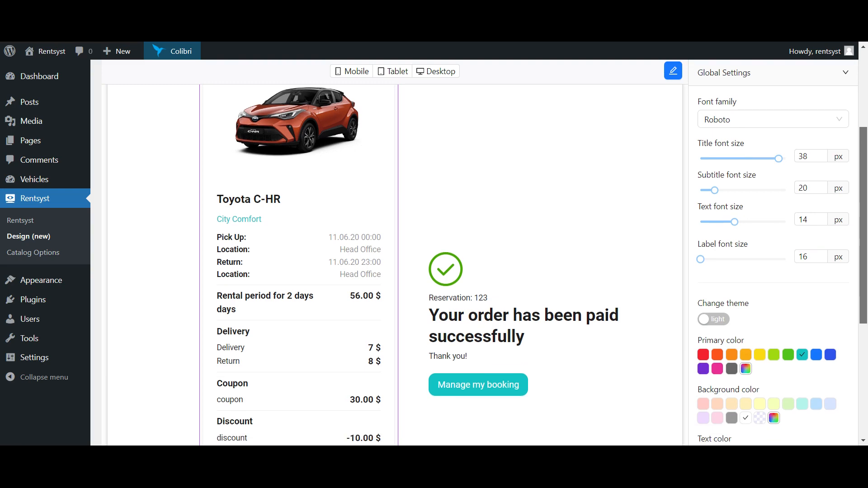
scroll(644, 183, "up", 1)
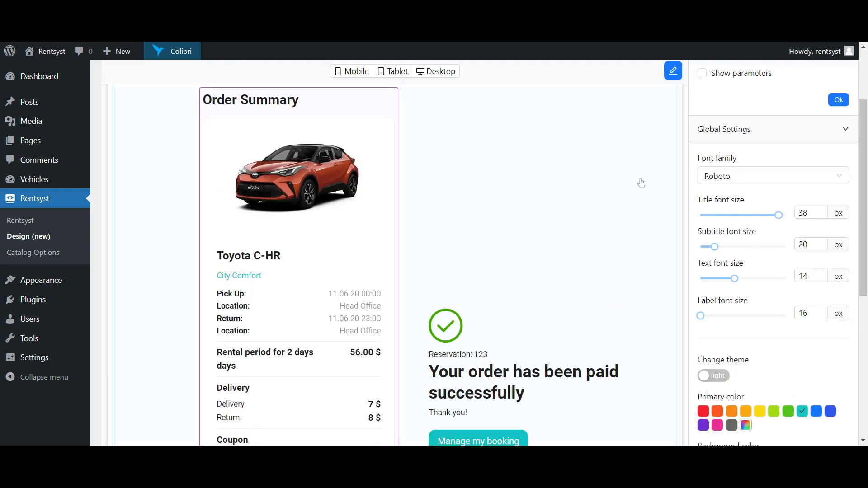
left_click(575, 286)
scroll(529, 284, "up", 2)
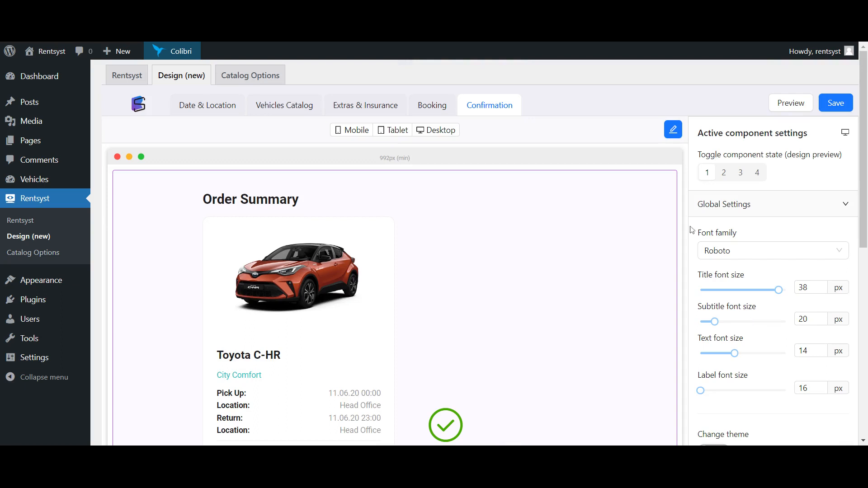
left_click(723, 173)
left_click(741, 177)
left_click(757, 173)
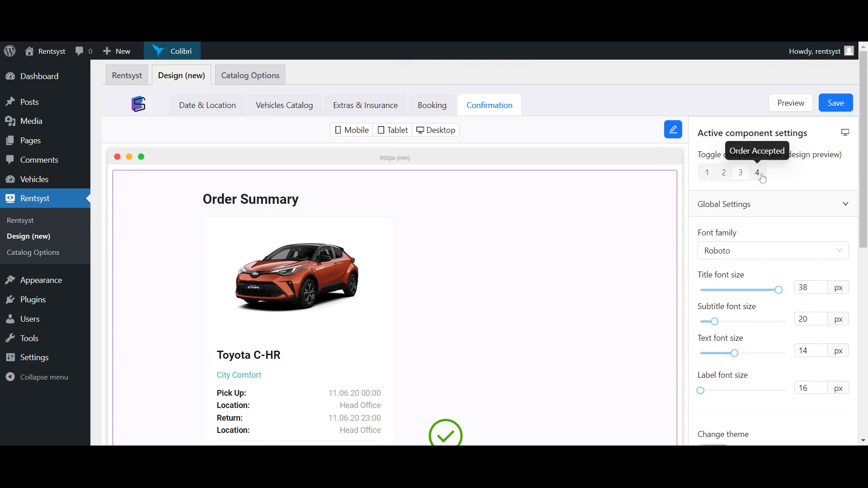
left_click(708, 173)
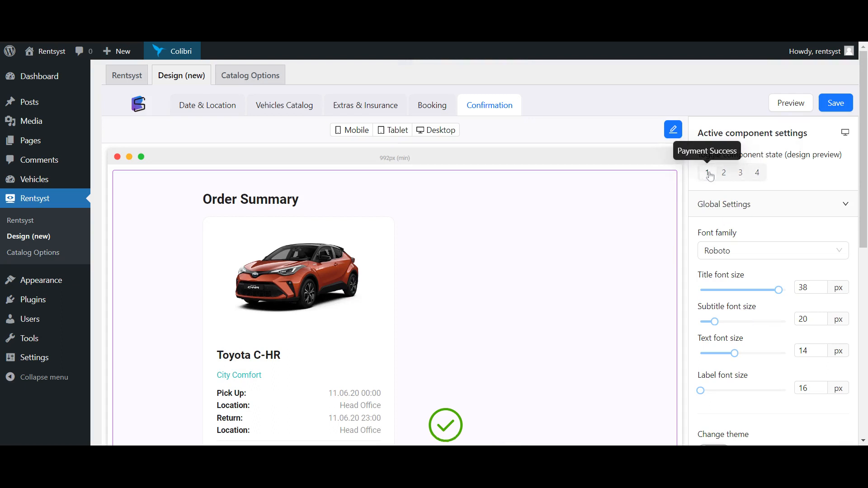
Step: Select the Order Summary heading, briefly switch to the Booking design, and return to Confirmation
left_click_drag(863, 149, 863, 233)
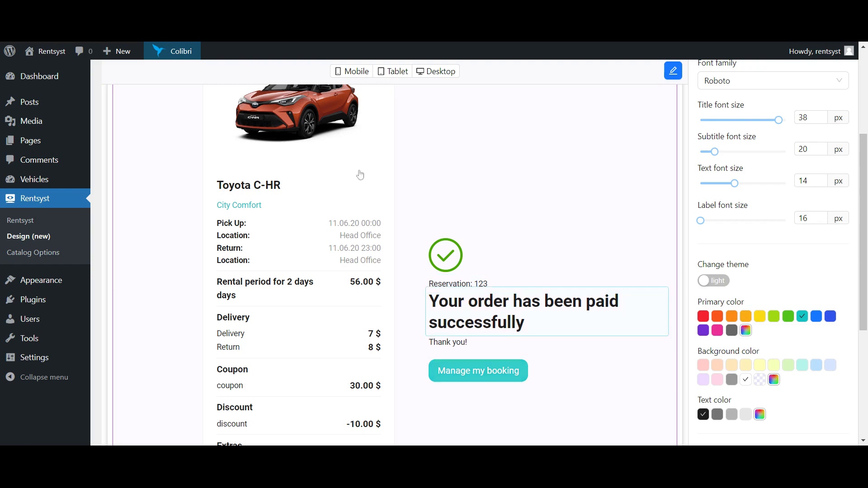
scroll(322, 198, "up", 2)
scroll(260, 216, "down", 2)
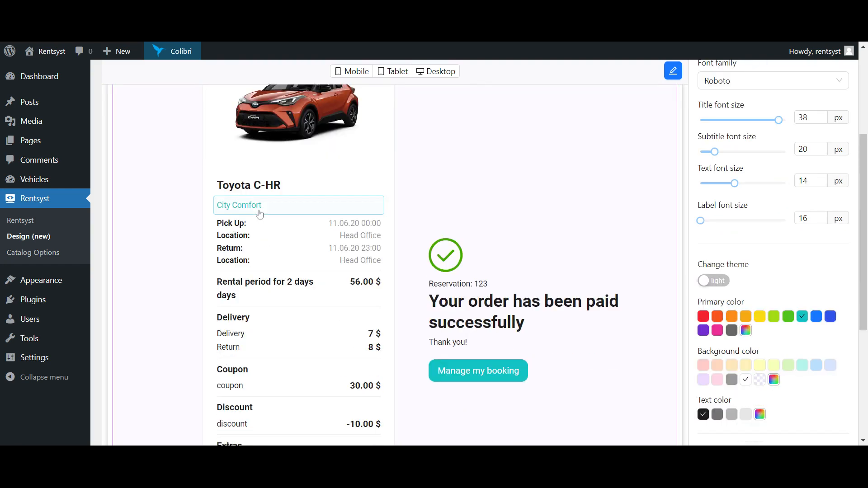
scroll(260, 212, "up", 2)
left_click(235, 151)
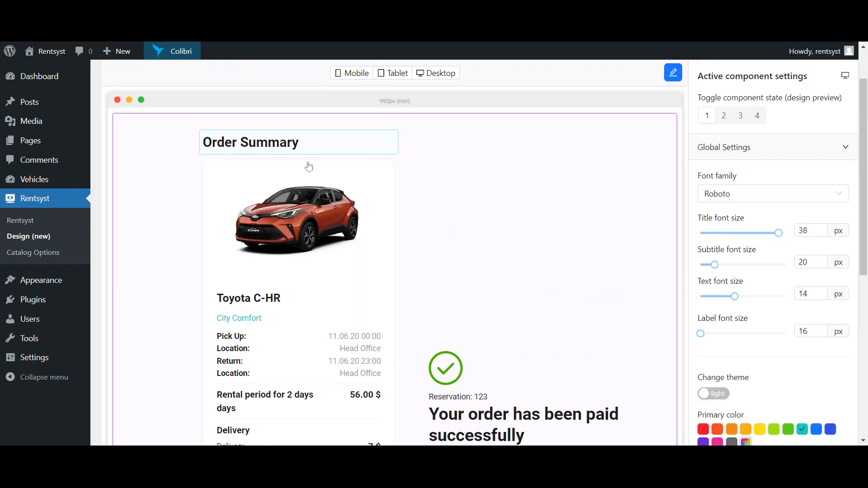
scroll(310, 167, "up", 1)
left_click(438, 111)
left_click(432, 105)
scroll(452, 158, "down", 6)
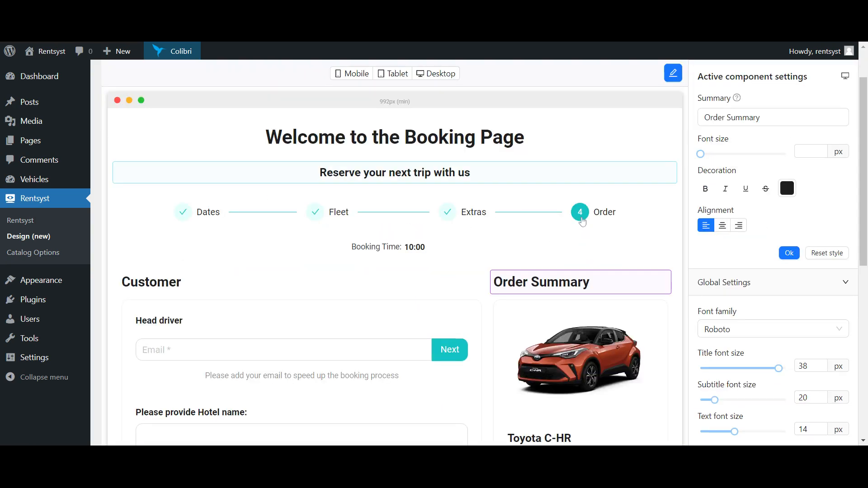
scroll(454, 156, "up", 6)
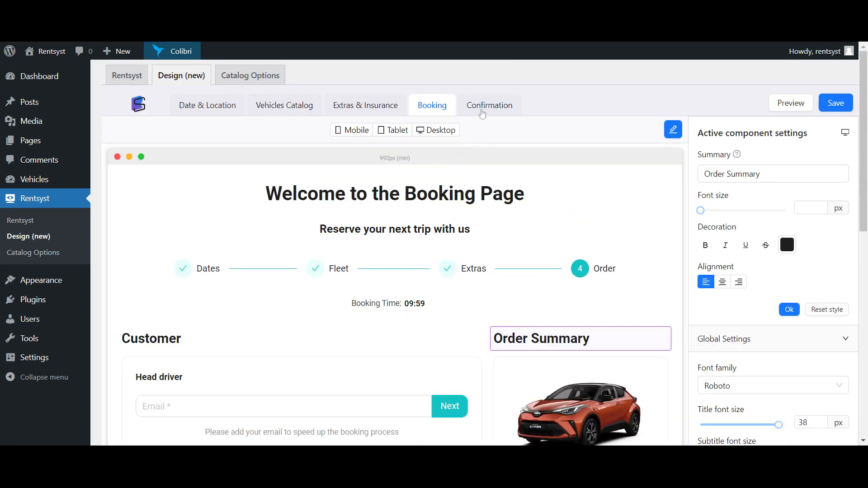
left_click(482, 110)
scroll(864, 126, "down", 4)
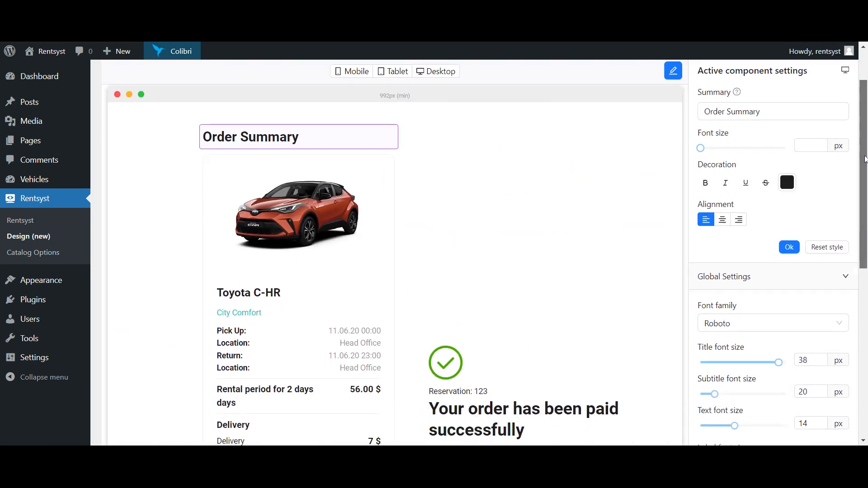
Step: Select the checkmark, Reservation: 123 and 'paid successfully' blocks, then the whole confirmation component
left_click(498, 252)
left_click(522, 295)
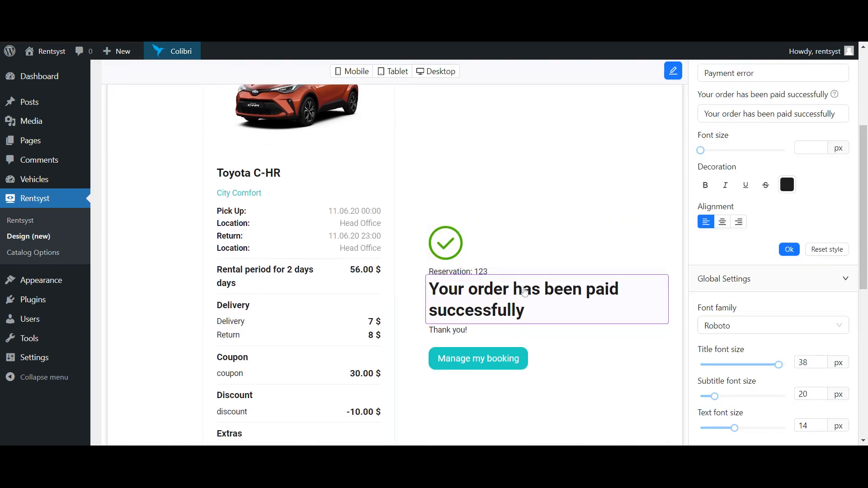
left_click(499, 273)
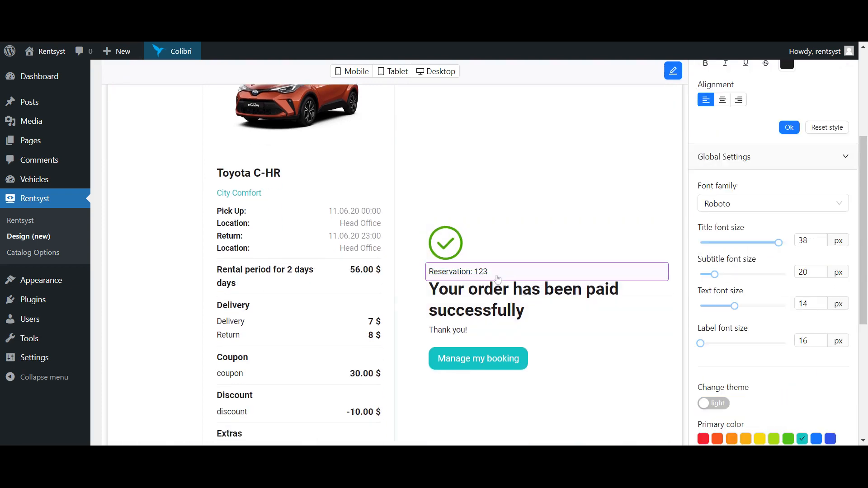
left_click(550, 293)
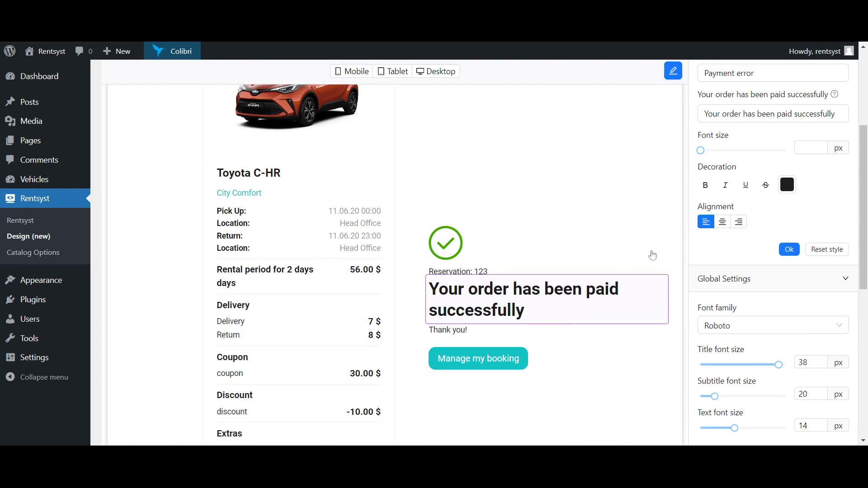
scroll(653, 247, "up", 4)
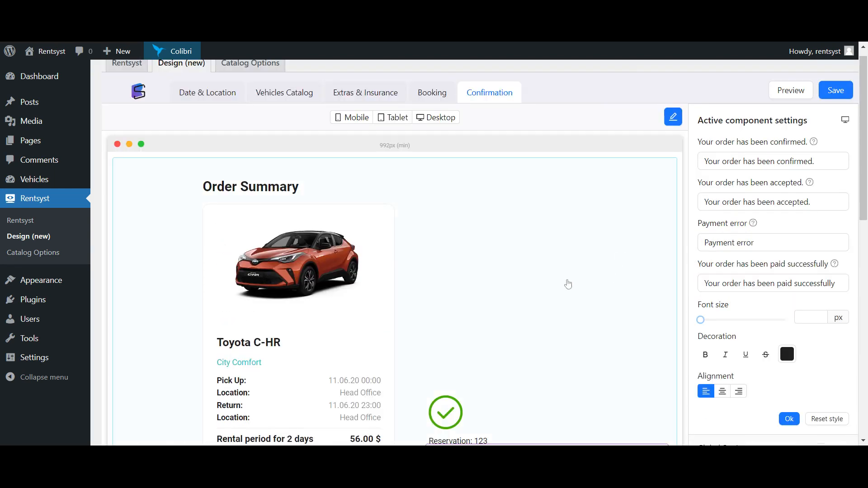
scroll(556, 326, "down", 2)
scroll(564, 299, "up", 3)
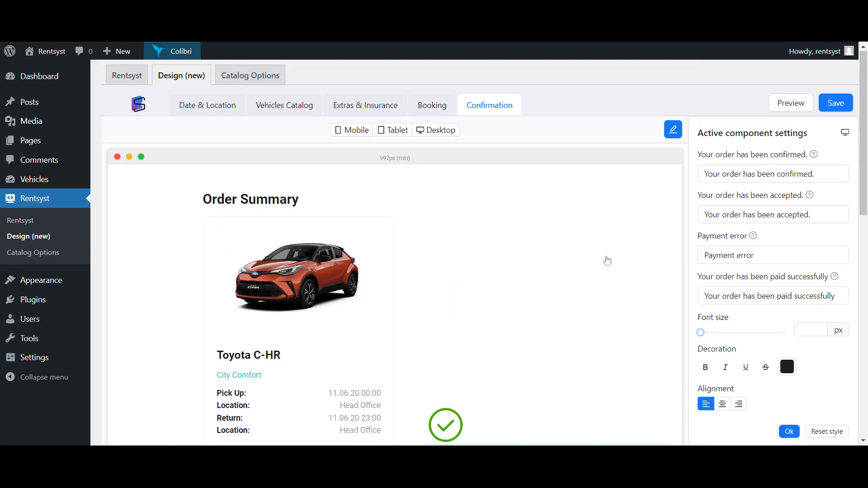
left_click(599, 351)
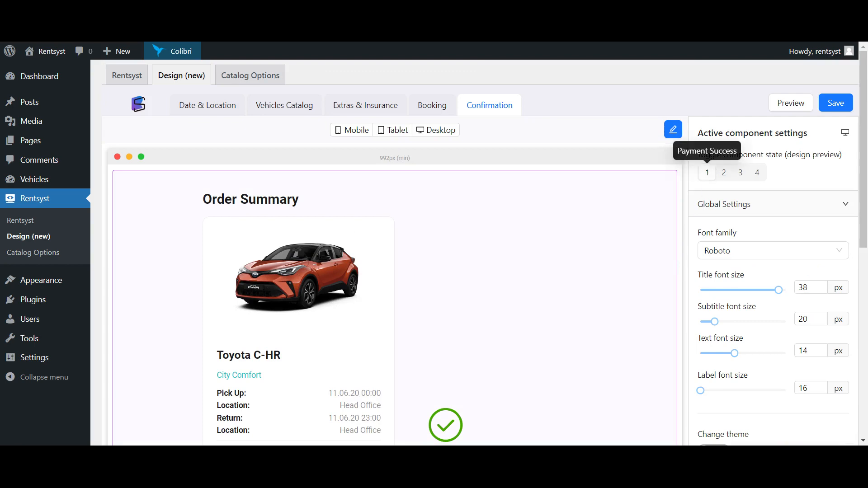
scroll(498, 394, "down", 5)
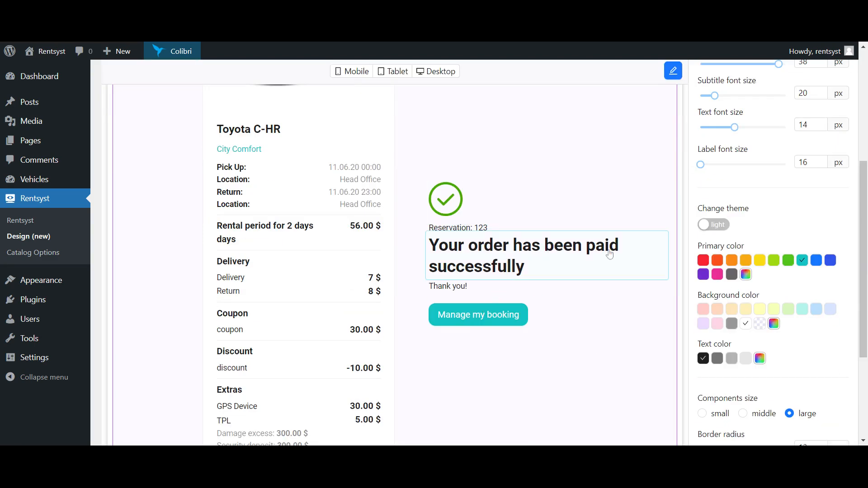
left_click_drag(863, 257, 863, 166)
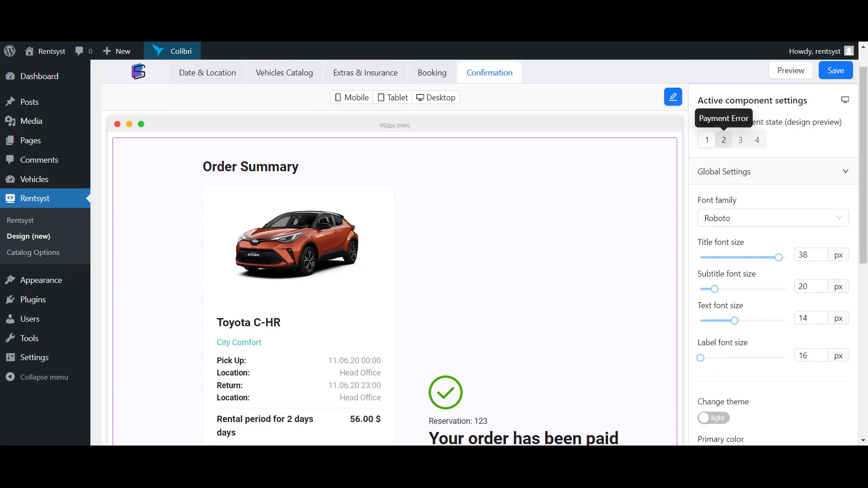
Step: Switch to Payment Error, open the payment result message's text settings, then reselect the whole component
left_click(723, 141)
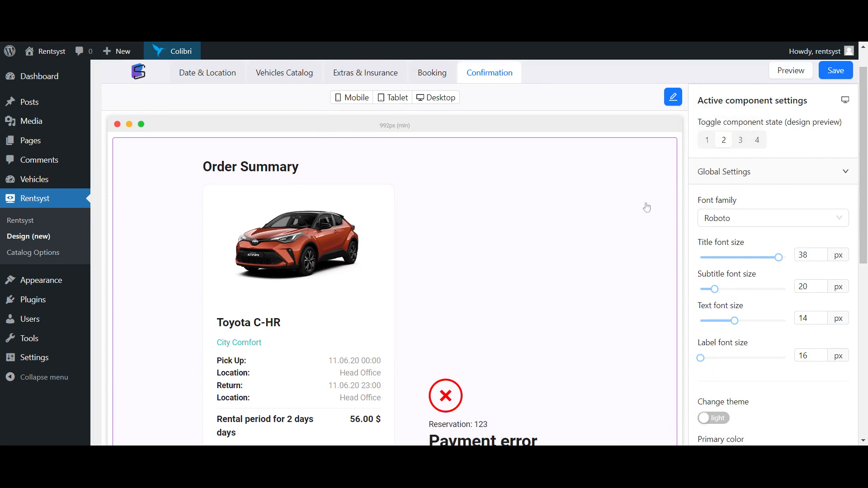
scroll(638, 213, "down", 3)
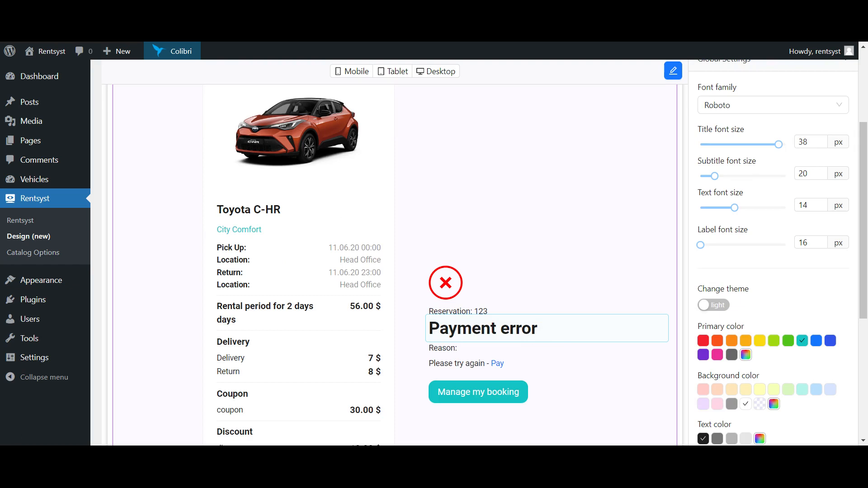
left_click(559, 300)
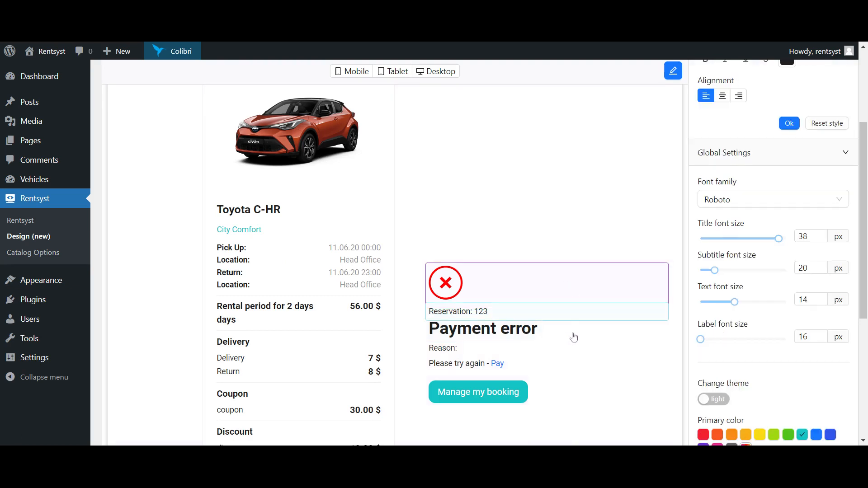
scroll(552, 337, "up", 3)
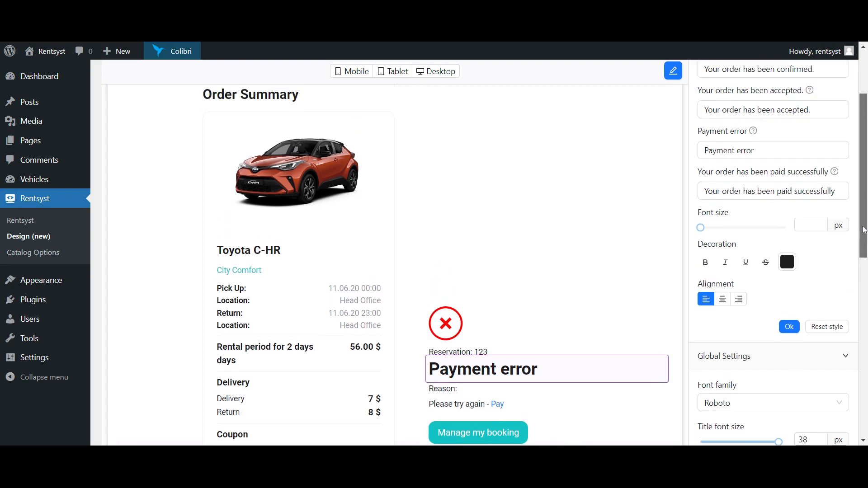
left_click_drag(763, 172, 700, 178)
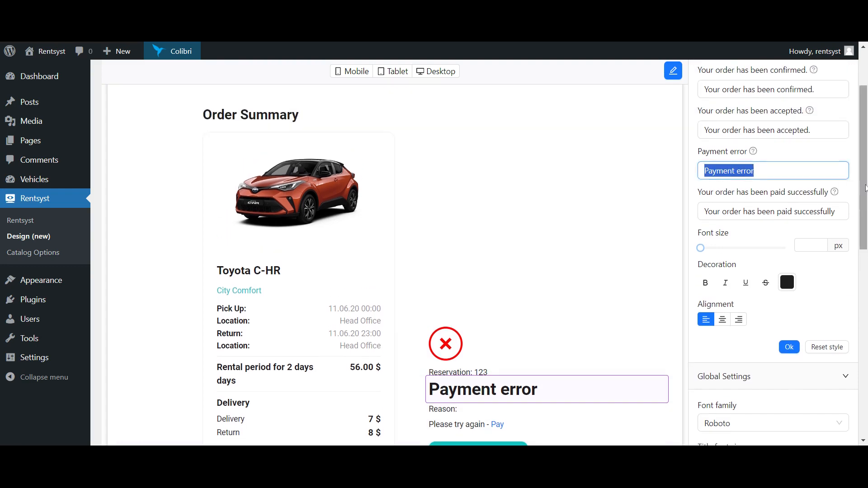
left_click_drag(863, 185, 865, 163)
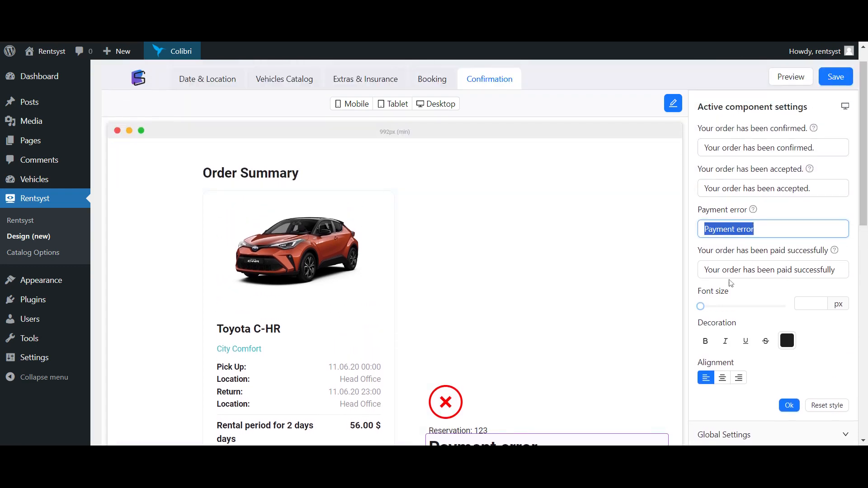
scroll(577, 357, "down", 2)
scroll(556, 290, "up", 2)
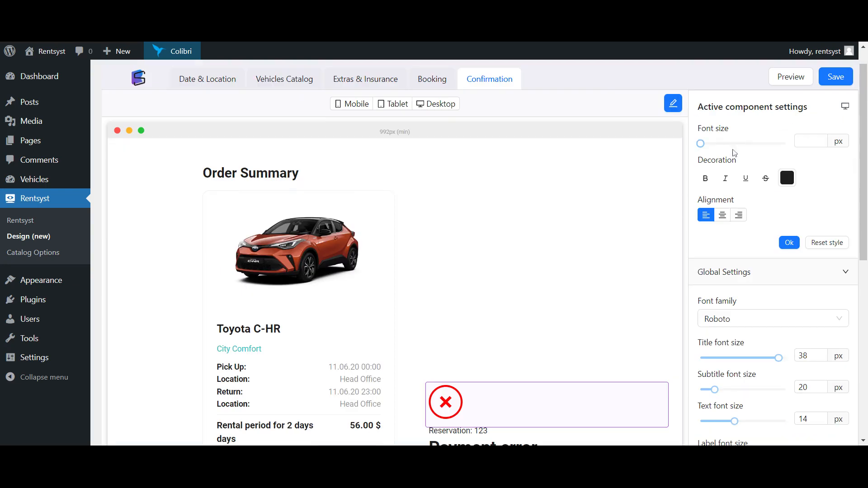
left_click(609, 342)
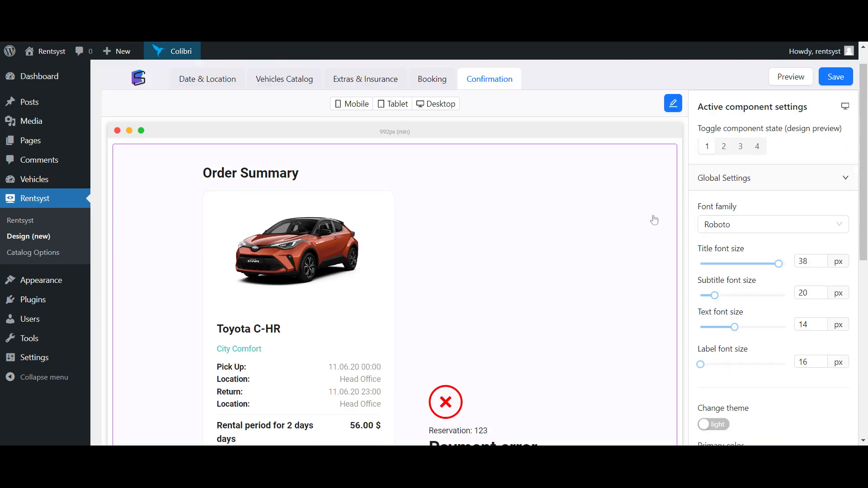
Step: Toggle between Order Confirmed and Order Accepted states, ending on Accepted with its headline highlighted
left_click(742, 147)
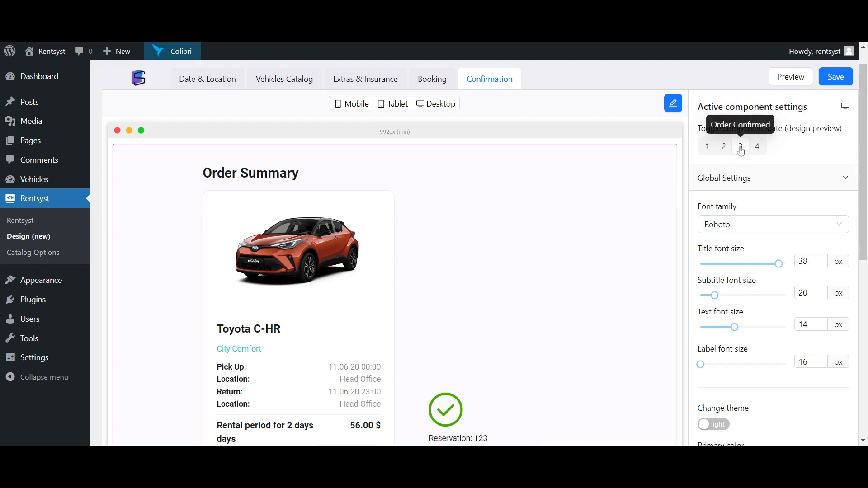
scroll(629, 188, "down", 5)
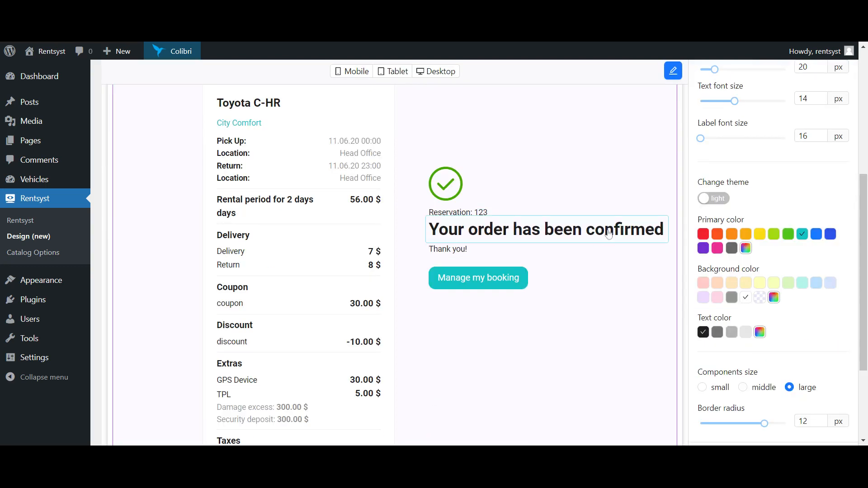
scroll(608, 234, "up", 5)
left_click(757, 90)
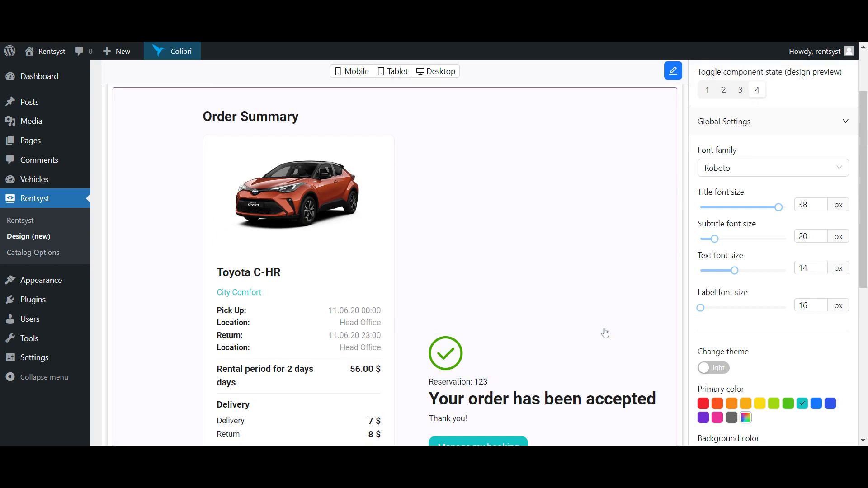
left_click_drag(863, 191, 863, 178)
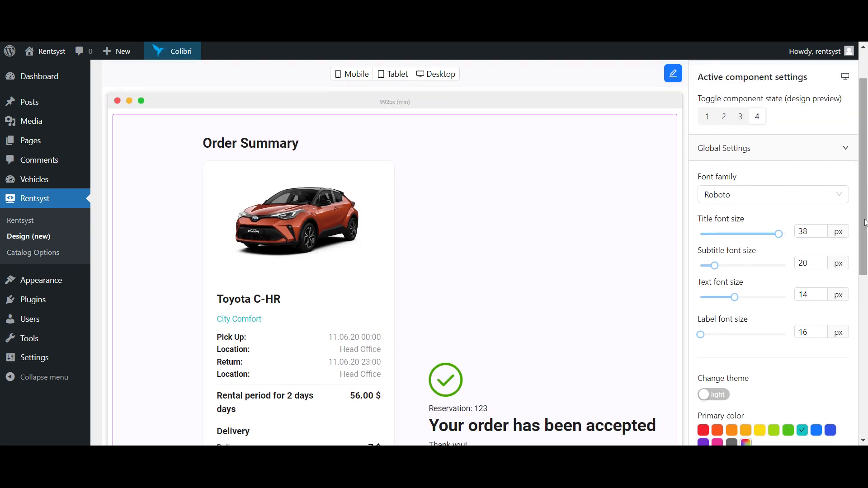
left_click(740, 120)
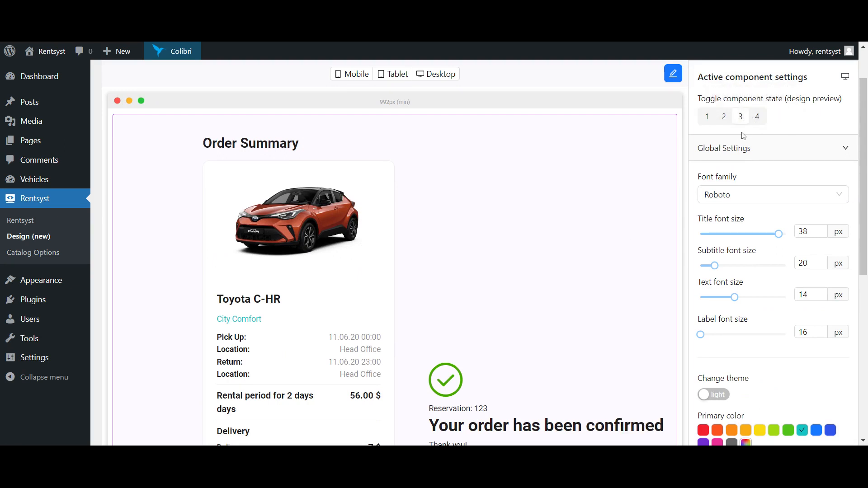
left_click(757, 120)
left_click_drag(587, 434, 637, 427)
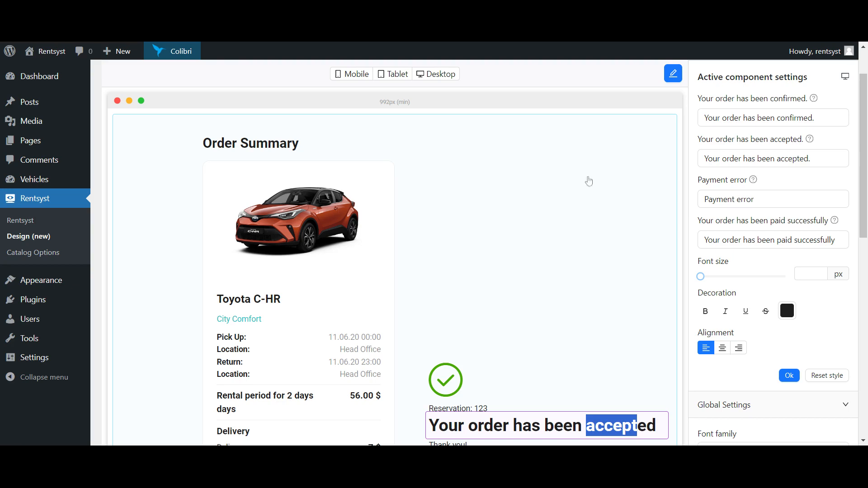
Step: Reselect the whole component, switch to Order Confirmed, and scroll through the 'Your order has been confirmed' layout
scroll(587, 180, "down", 1)
scroll(639, 159, "up", 3)
scroll(598, 343, "down", 1)
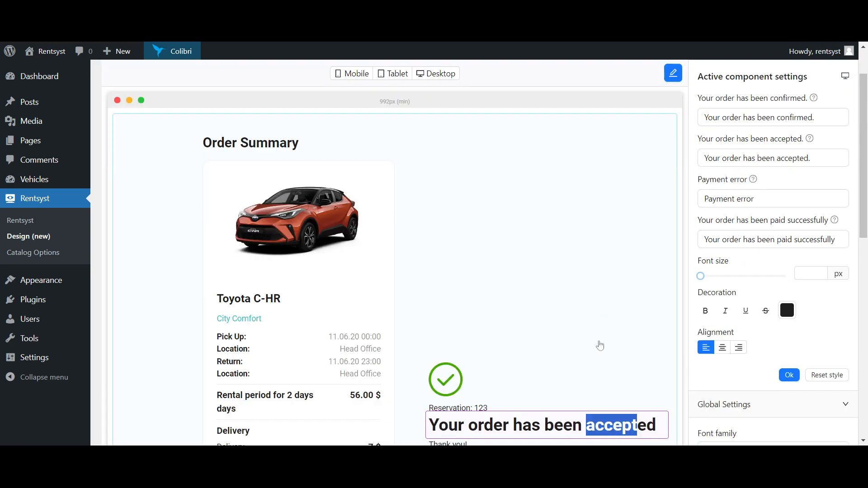
left_click(598, 343)
scroll(692, 257, "up", 1)
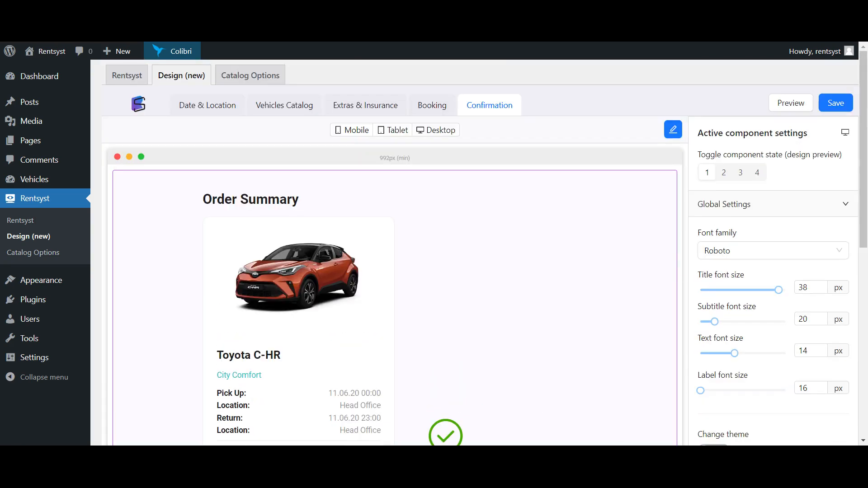
left_click(745, 176)
left_click_drag(863, 135, 866, 233)
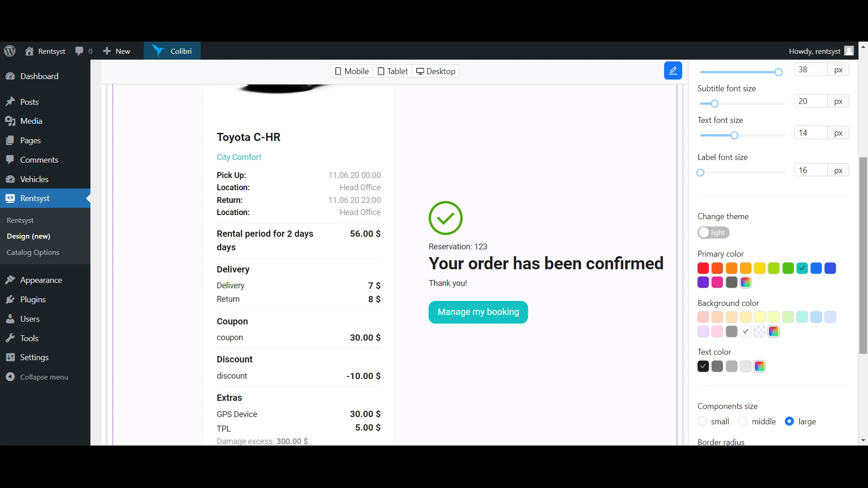
left_click_drag(861, 233, 852, 176)
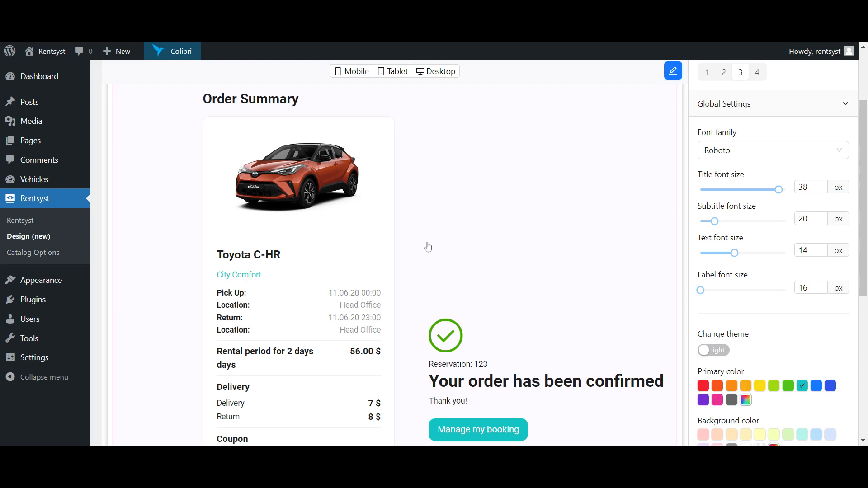
scroll(501, 222, "down", 3)
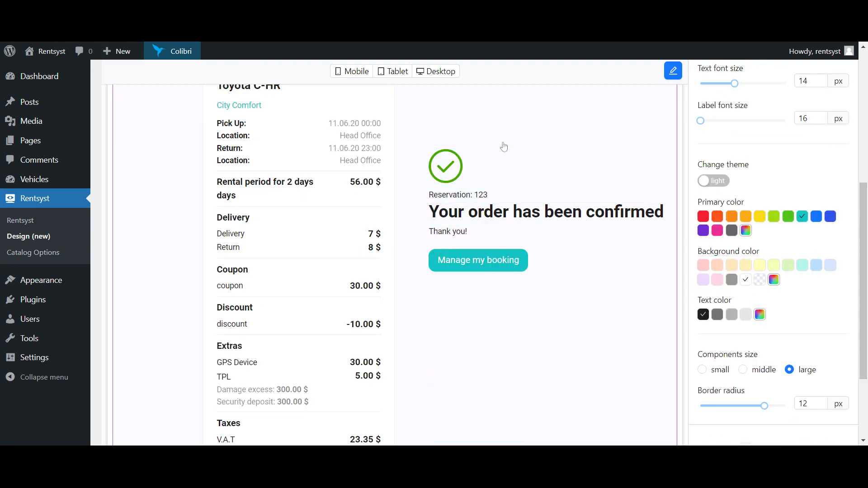
Step: Check the Manage my booking button's settings, then switch to the Date & Location step's design
left_click(498, 261)
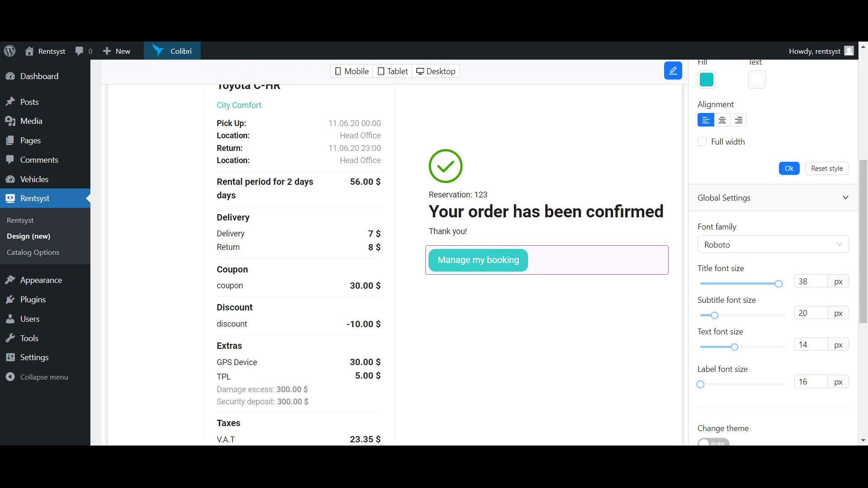
scroll(511, 244, "up", 5)
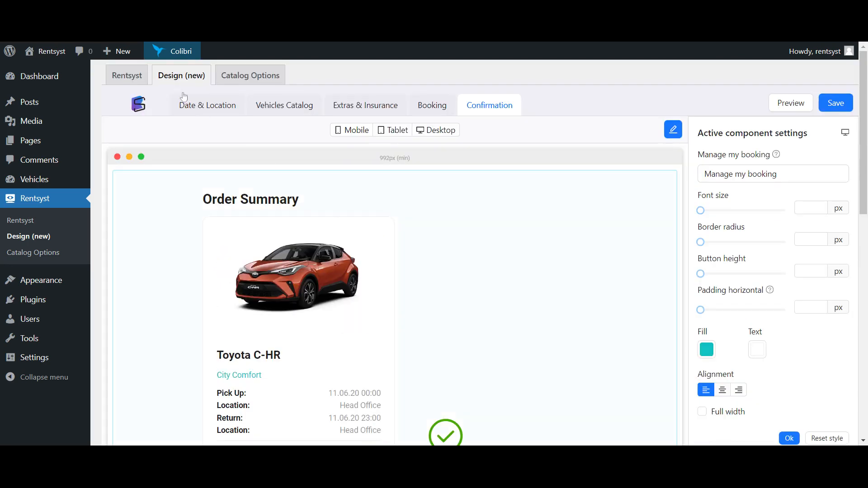
left_click(234, 107)
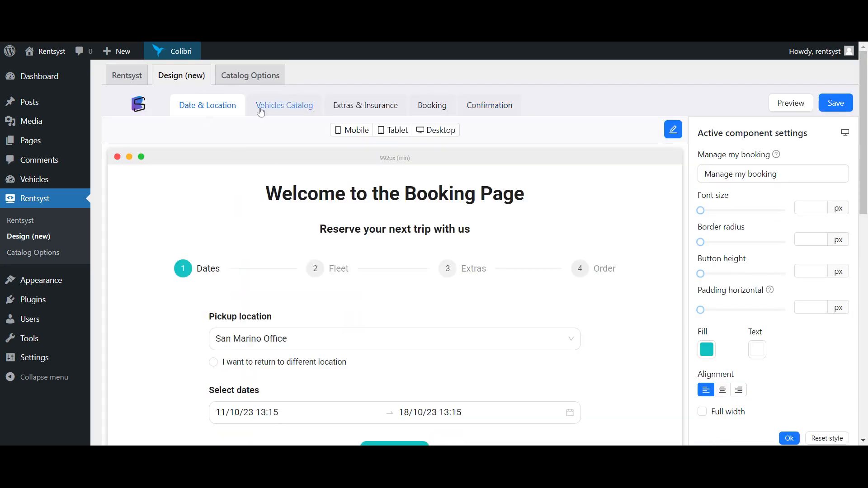